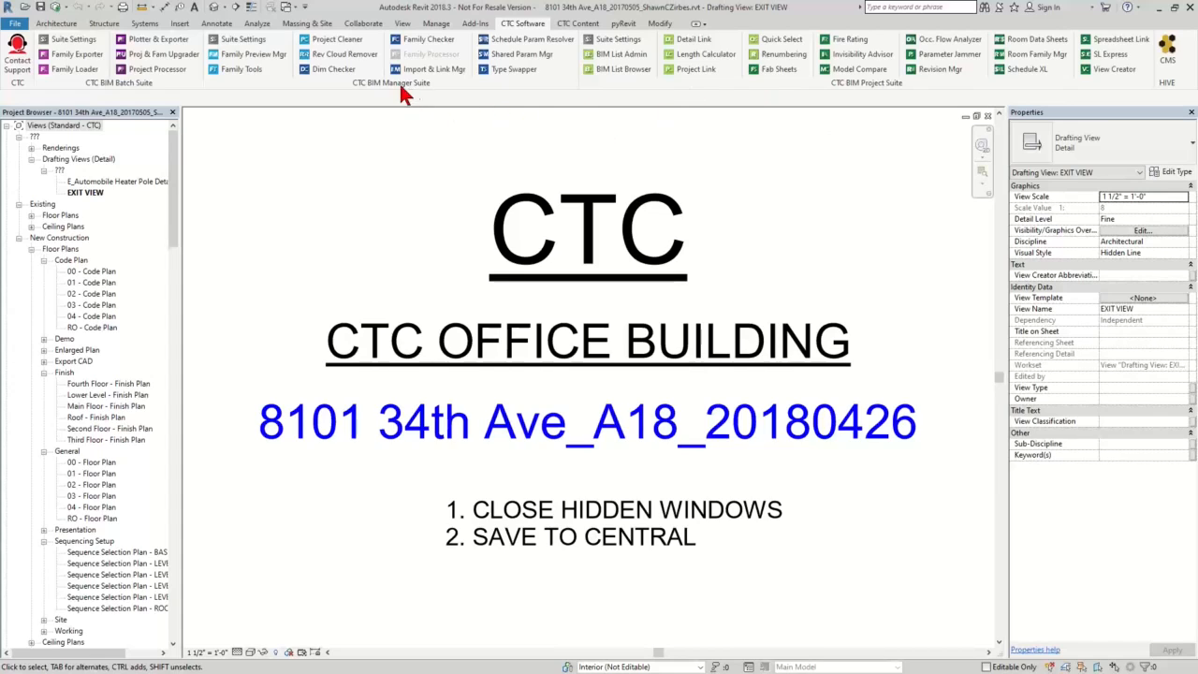
Float the CTC BIM Batch Suite panel over the EXIT VIEW drawing area
drag(117, 80, 319, 194)
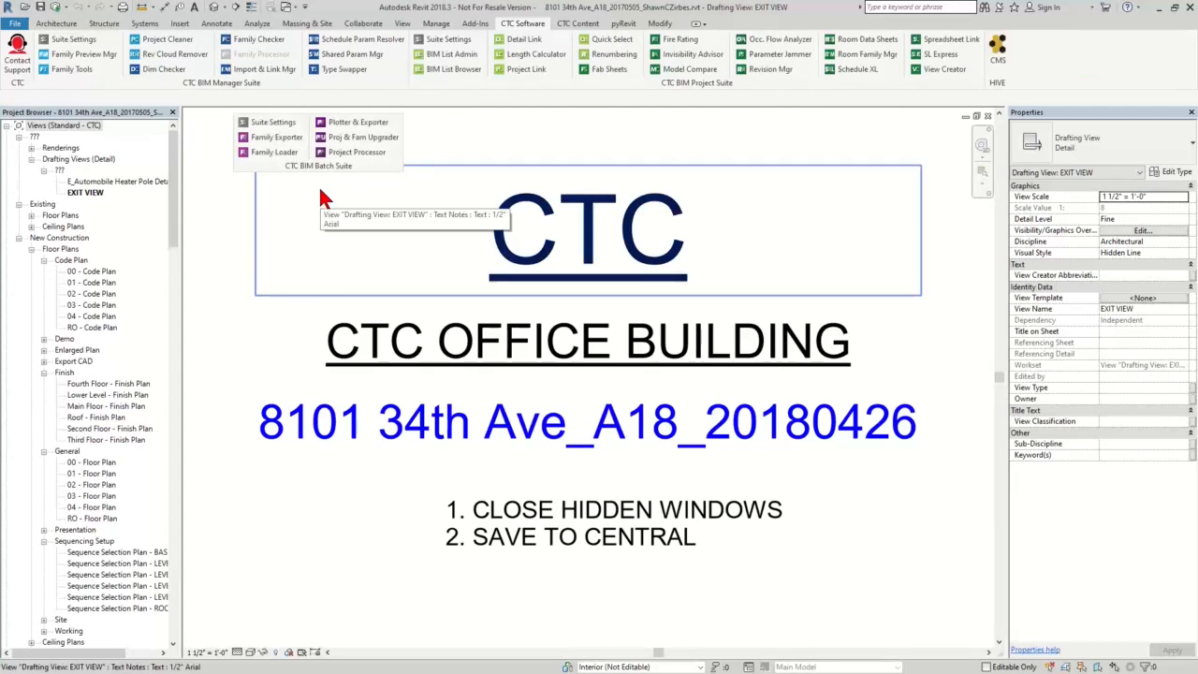
middle_drag(357, 247, 374, 309)
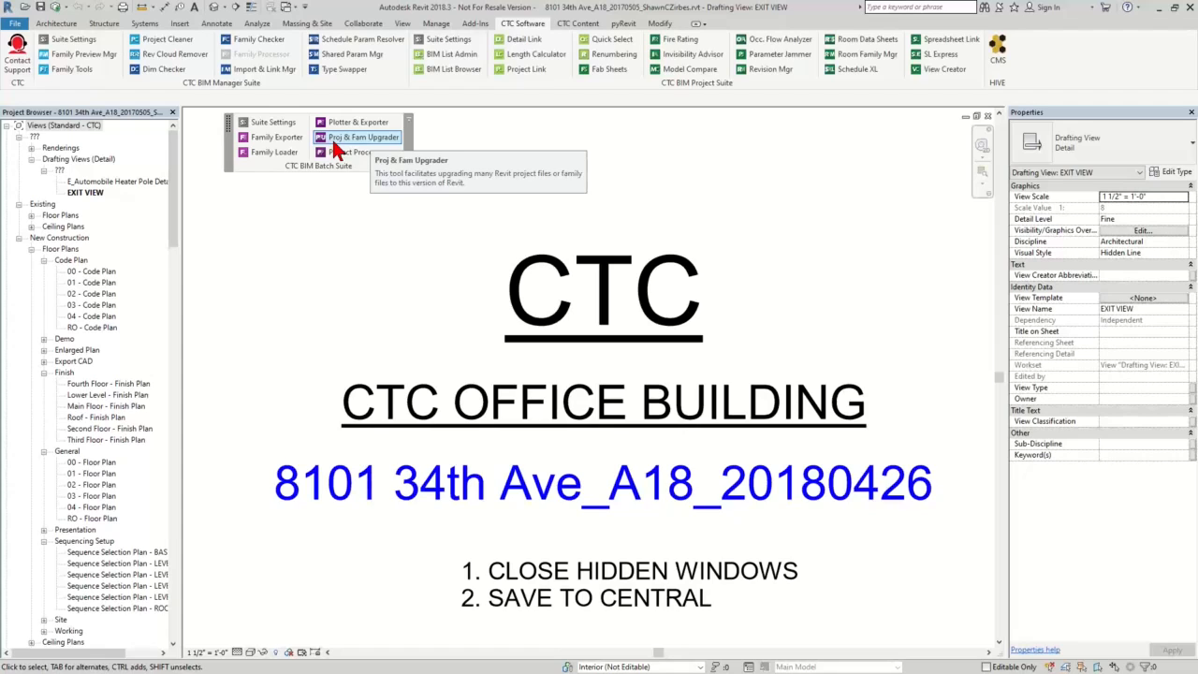
click(365, 234)
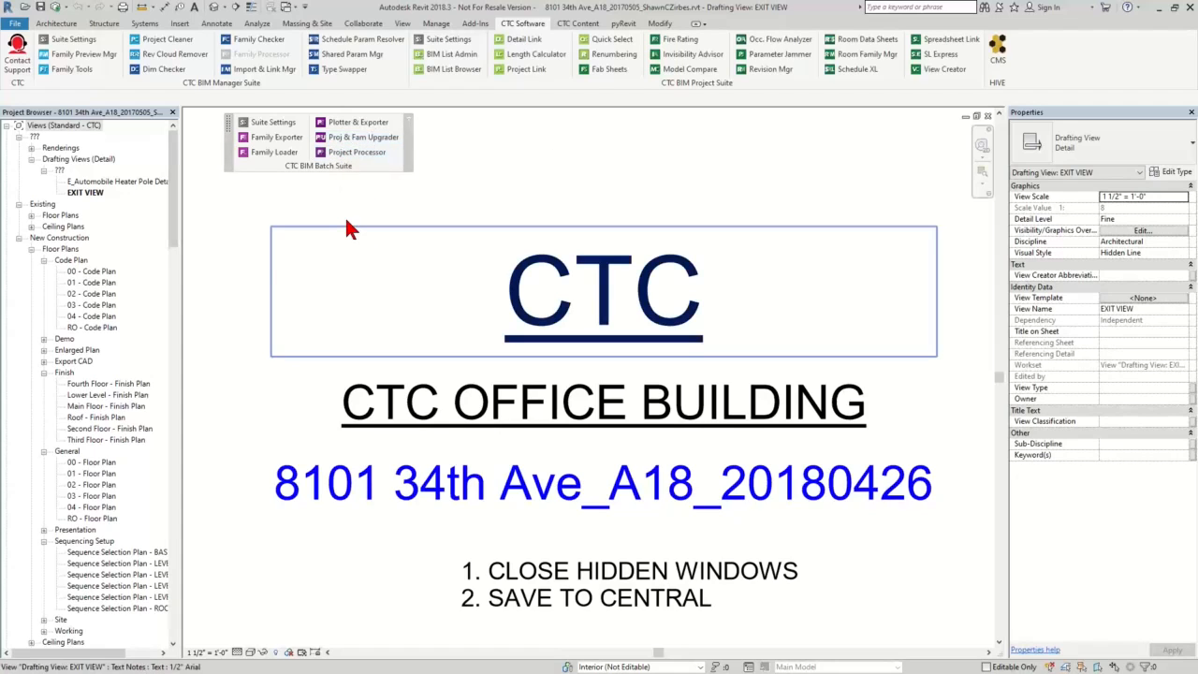
click(347, 223)
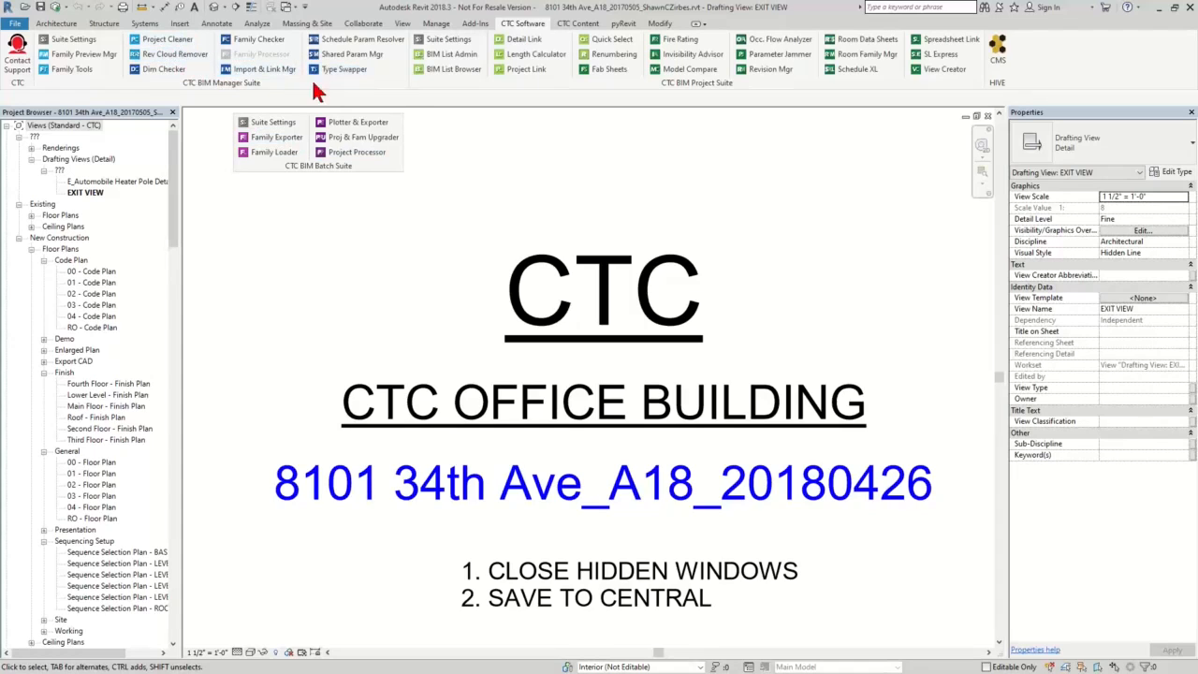
mouse_move(329, 172)
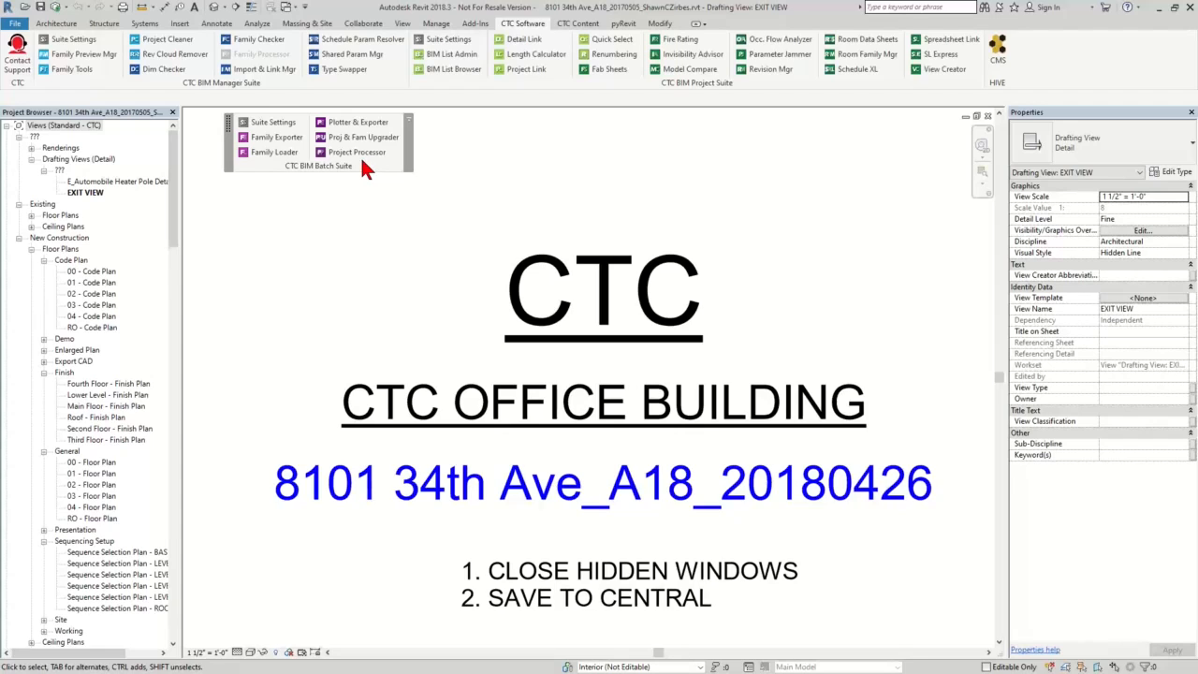
click(175, 182)
Expand Doors under Families and review options for Door-Panel-ICS-Flush, Families and Doors
drag(175, 182, 179, 543)
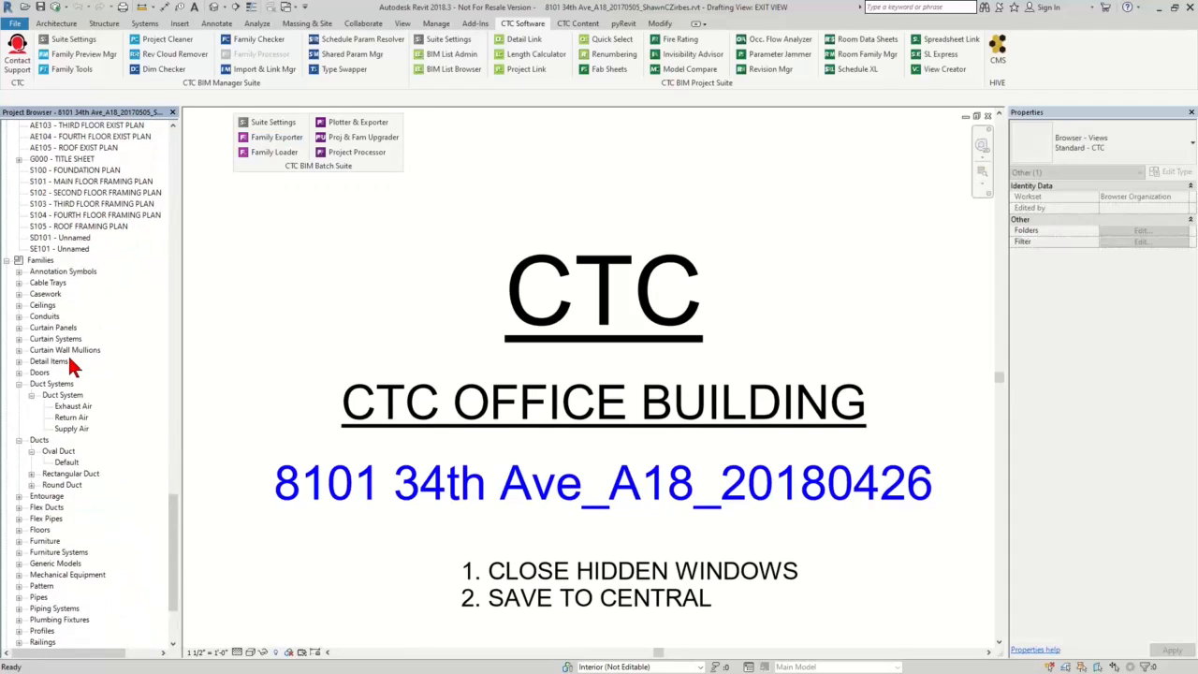
click(21, 372)
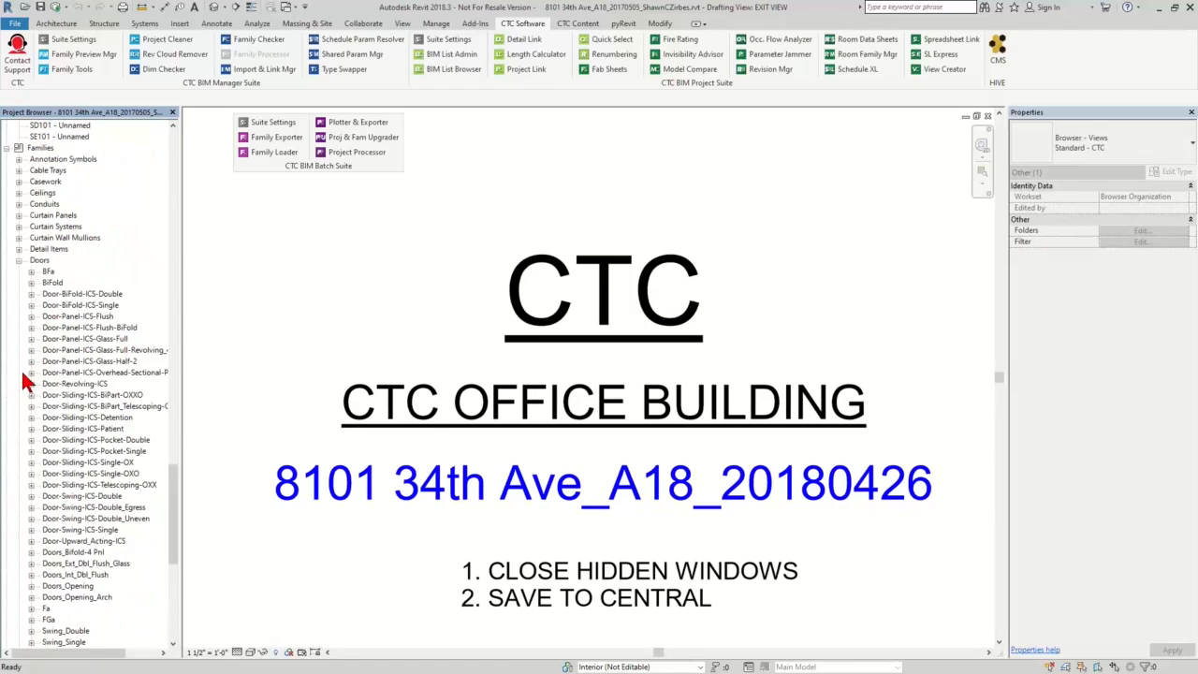
click(65, 316)
right_click(66, 319)
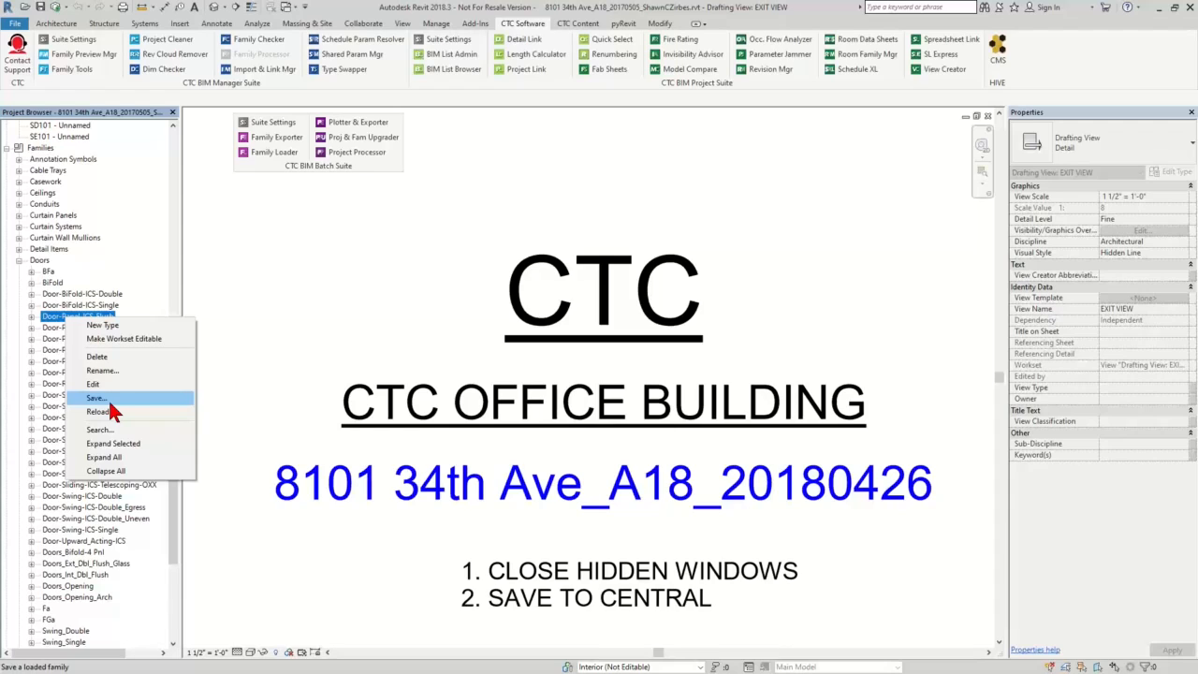
click(40, 152)
right_click(39, 151)
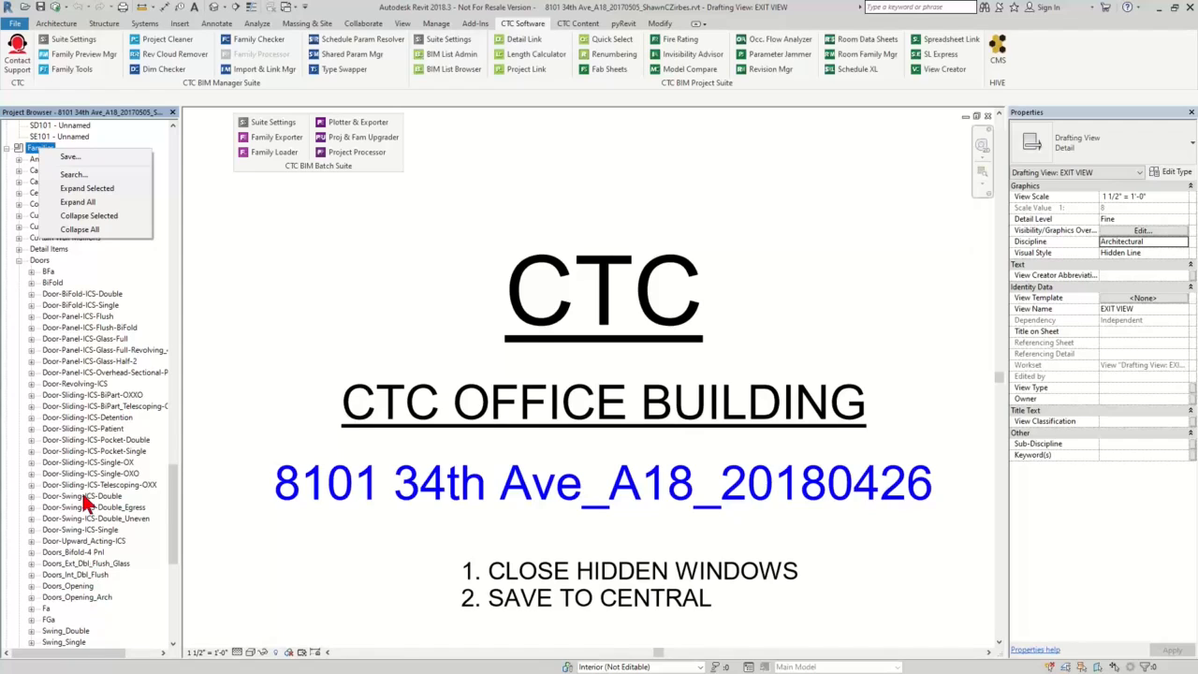
right_click(40, 263)
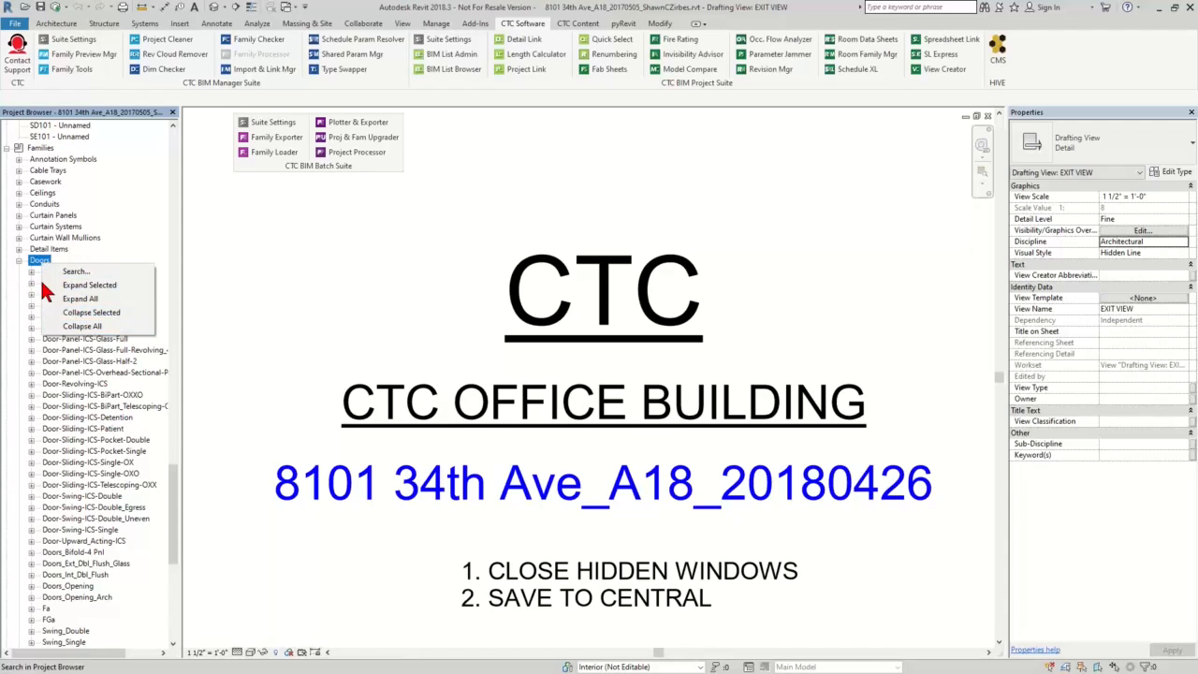
Select the five Doors_ families, from Bifold-4 Pnl to Ext_Dbl_Flush_Glass, and review their options
click(97, 553)
click(97, 552)
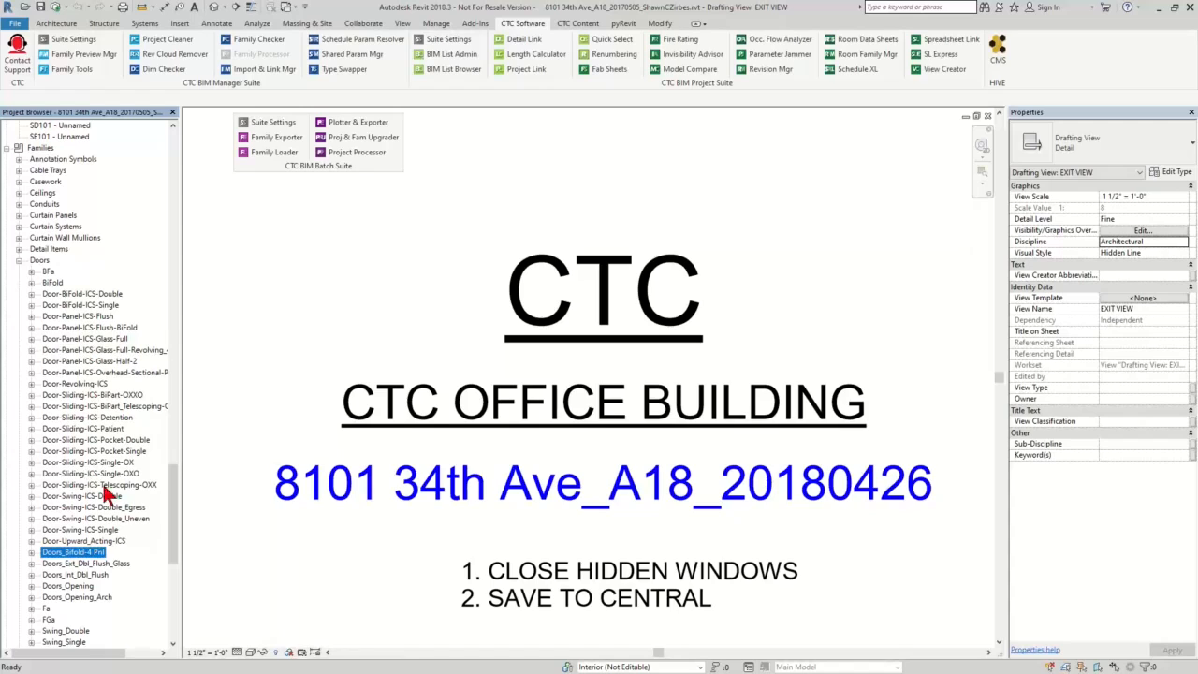
click(77, 575)
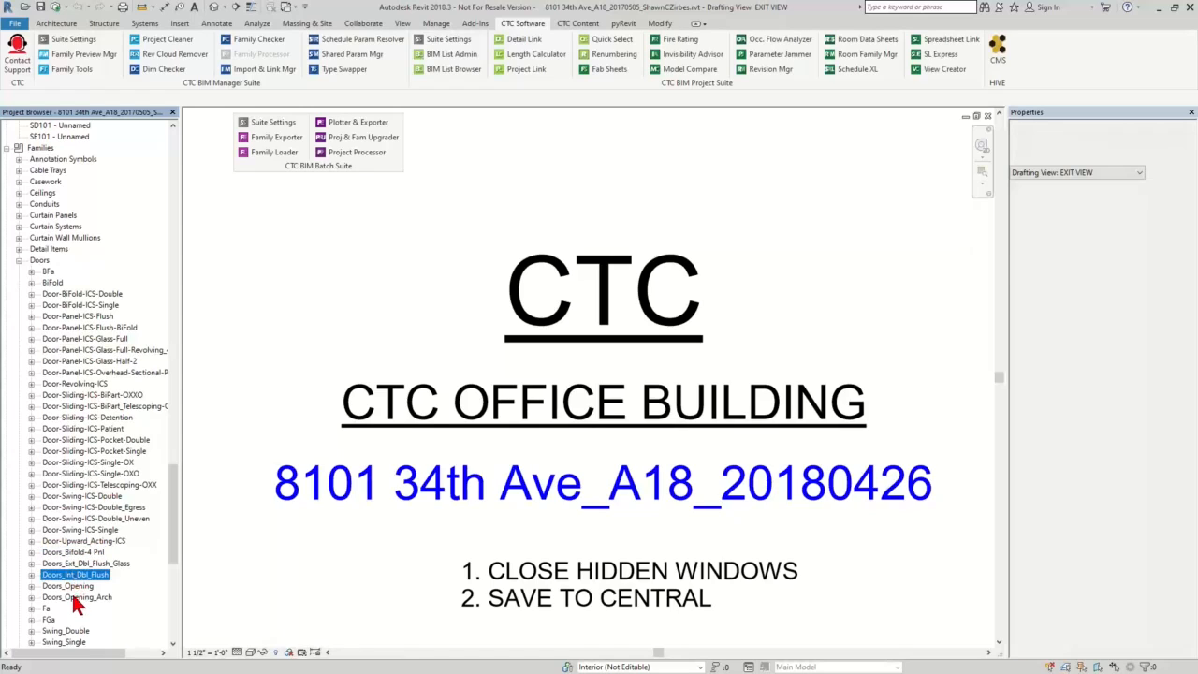
ctrl+click(75, 596)
ctrl+click(74, 586)
ctrl+click(76, 566)
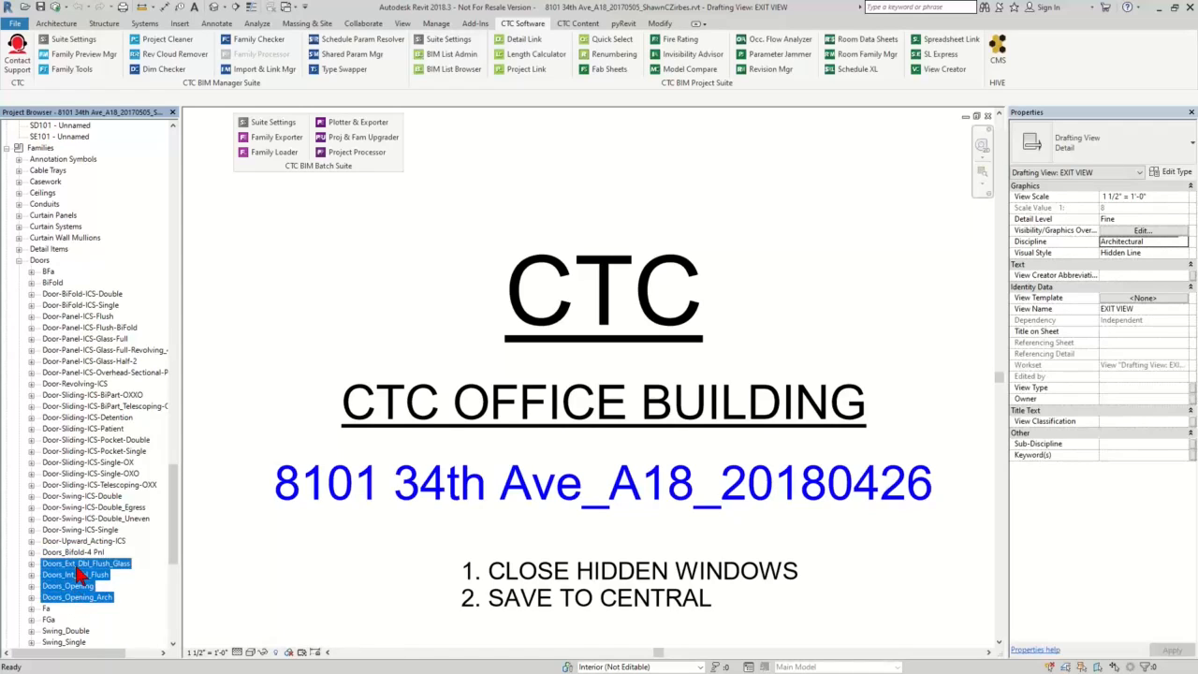
right_click(103, 553)
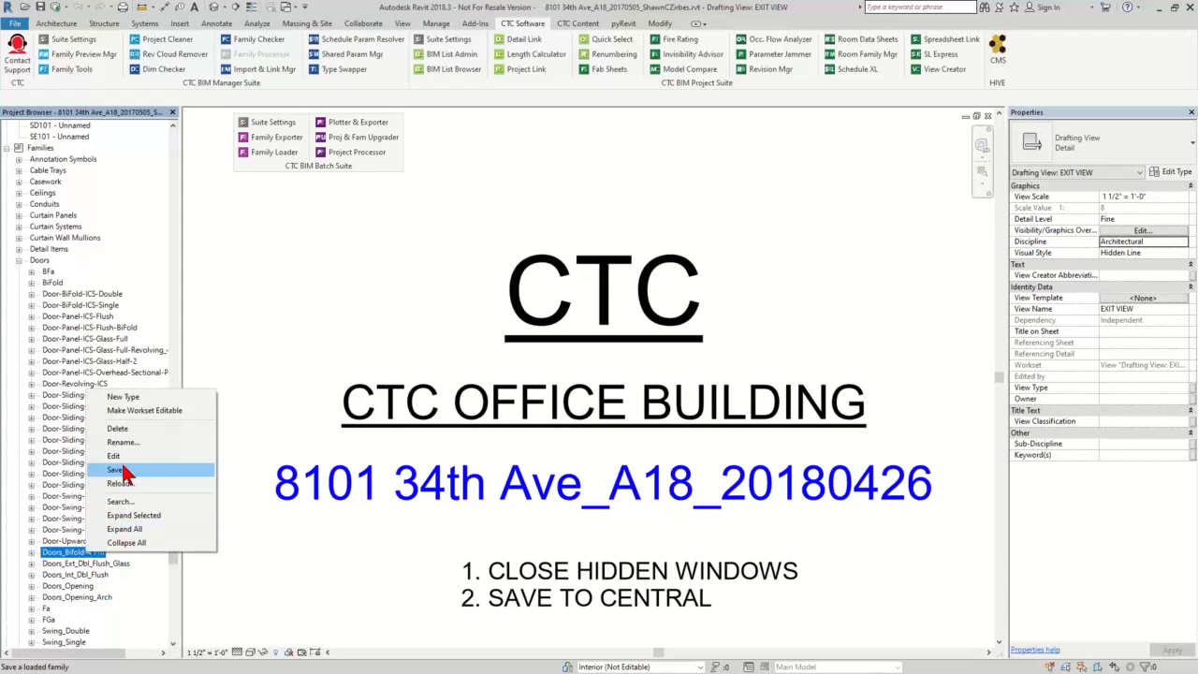
click(225, 361)
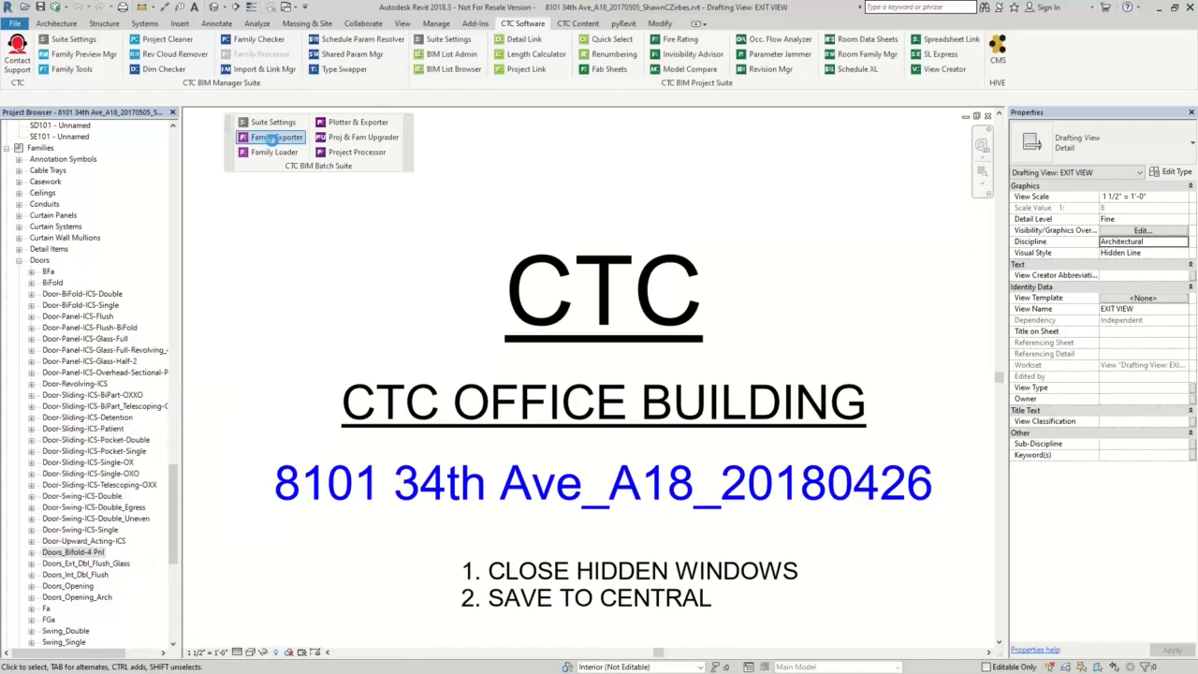
Open the Family Exporter grouped by Category, check all categories, and confirm the Exported Doors folder
click(273, 141)
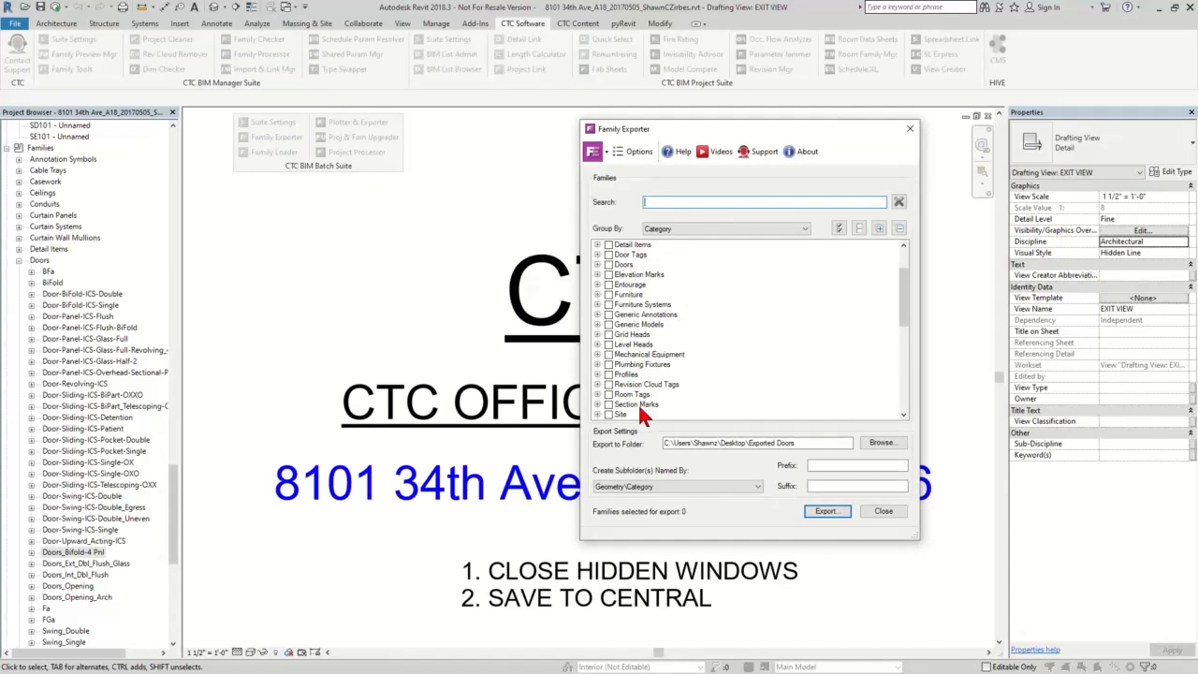
click(655, 230)
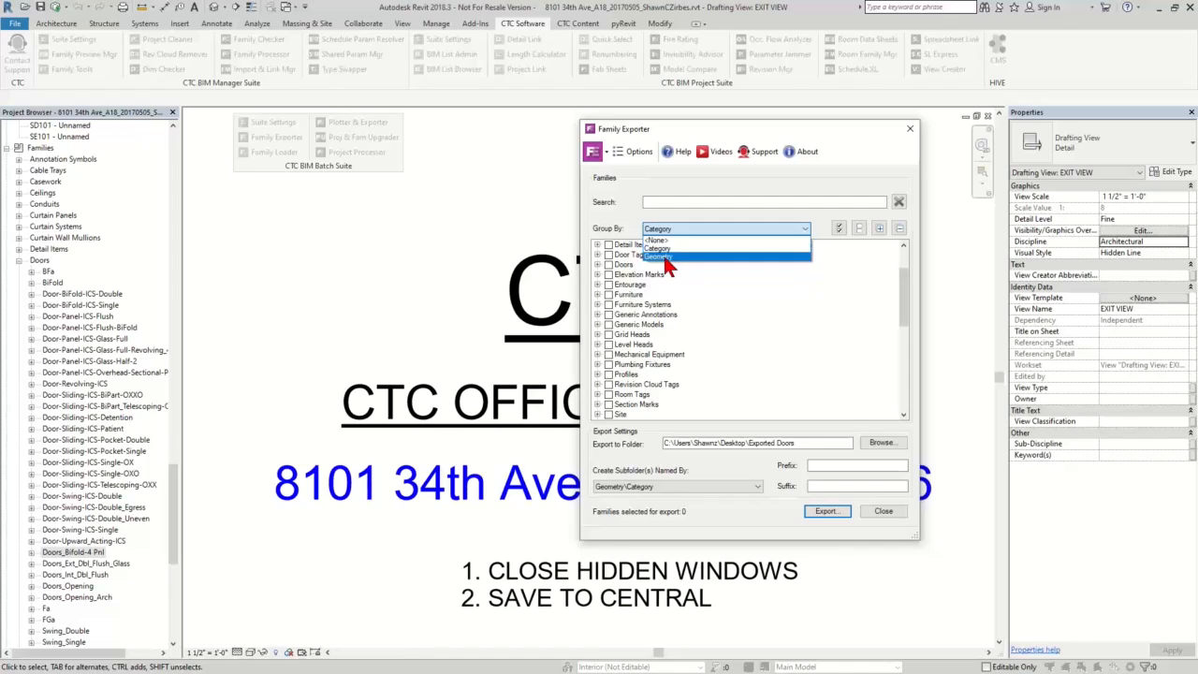
click(660, 249)
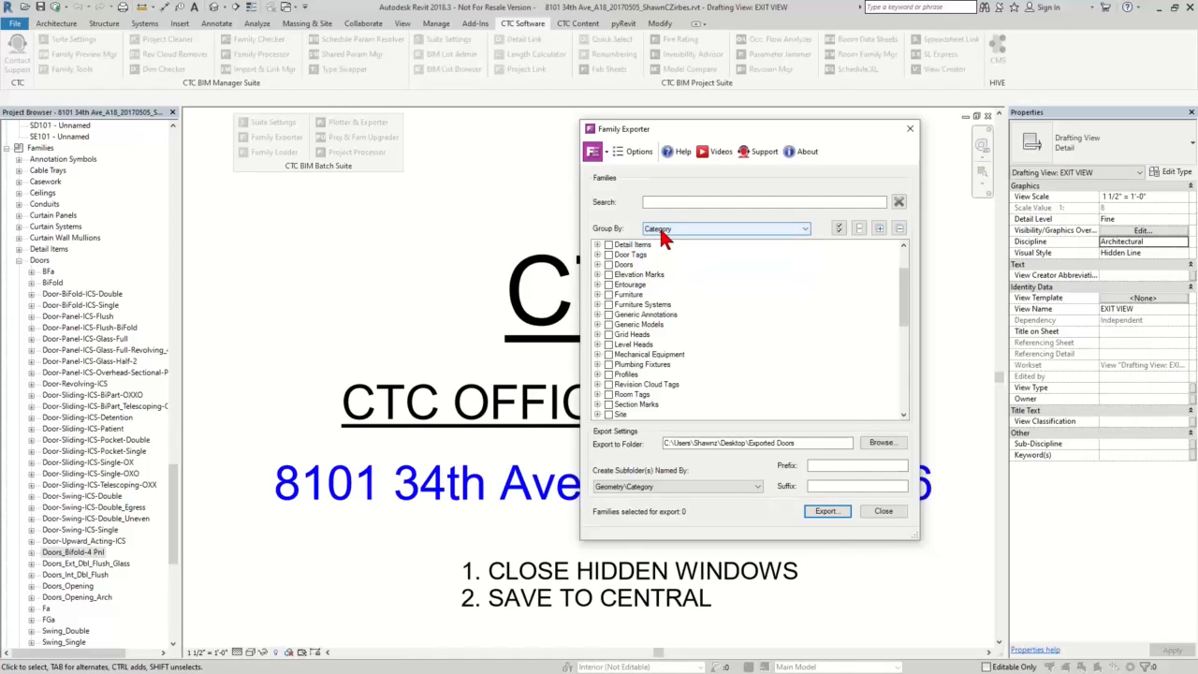
click(839, 230)
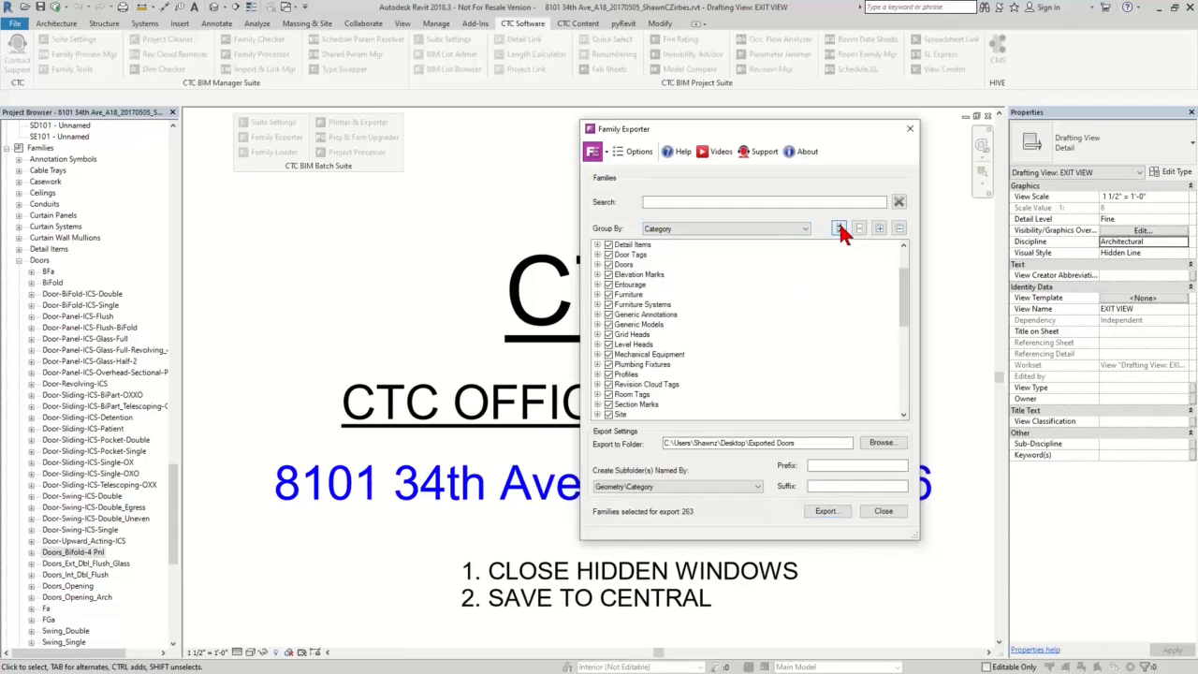
drag(666, 443, 798, 442)
click(810, 443)
click(807, 444)
Uncheck all categories and expand Doors to list its individual families
click(859, 228)
click(609, 264)
scroll(637, 374, down, 5)
scroll(648, 365, up, 2)
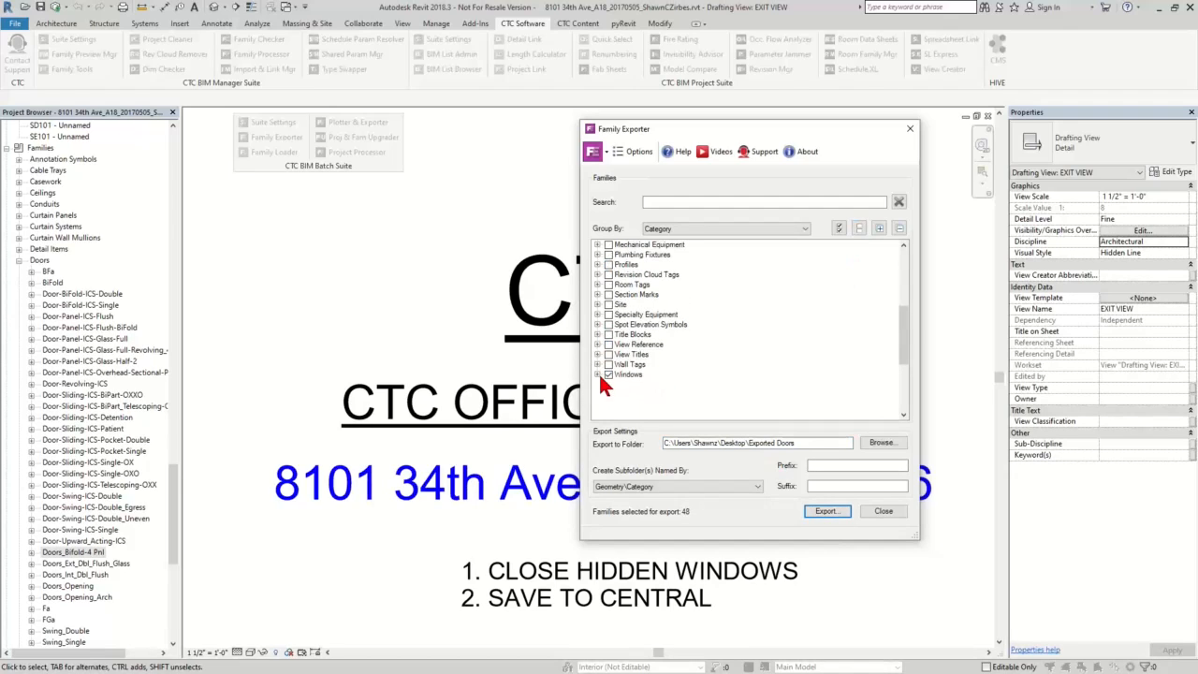
click(608, 375)
scroll(637, 365, up, 7)
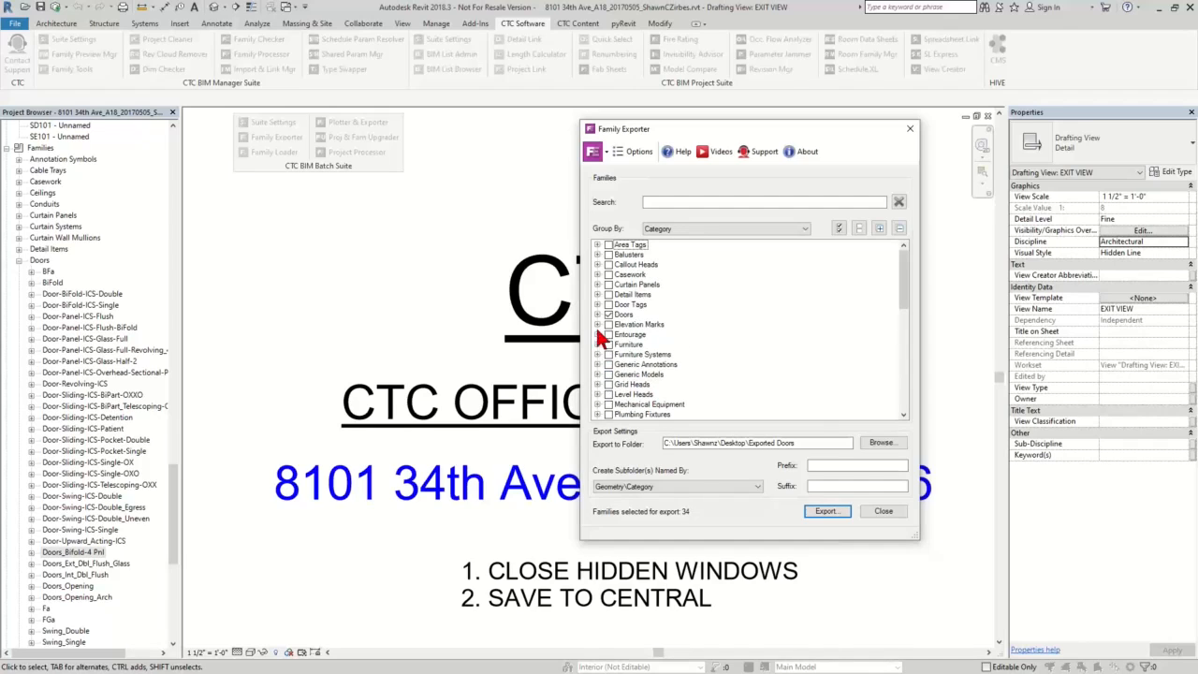
click(597, 314)
click(609, 314)
scroll(627, 374, down, 8)
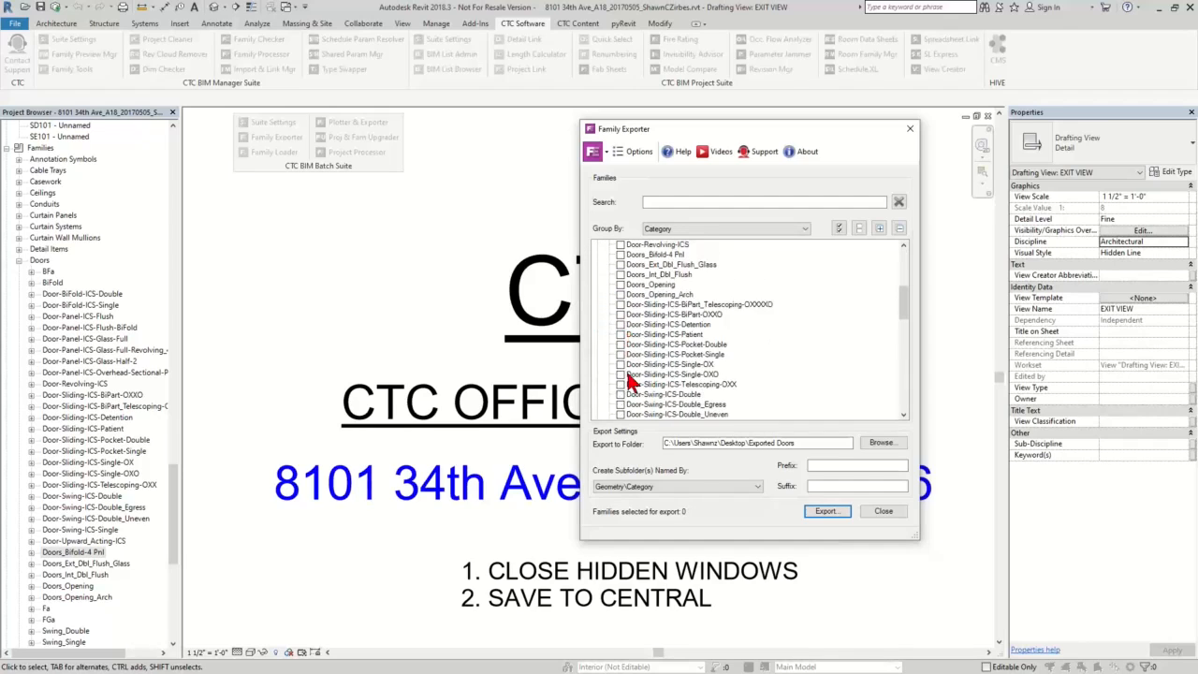
scroll(630, 394, down, 1)
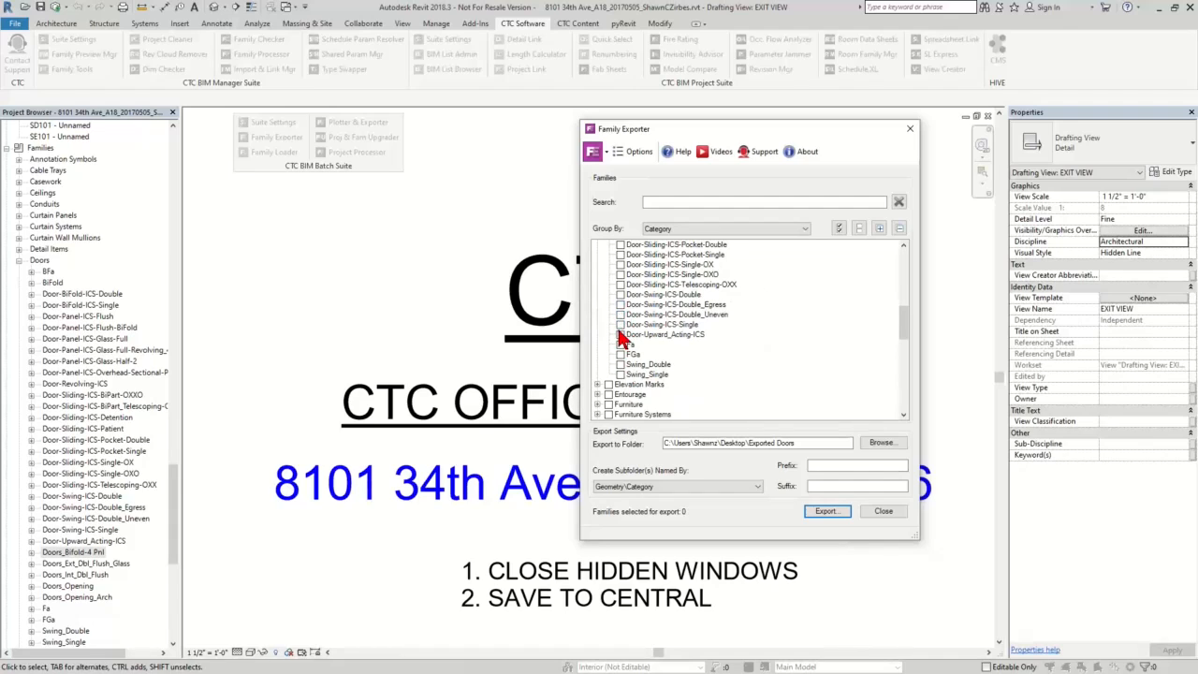
scroll(626, 333, up, 5)
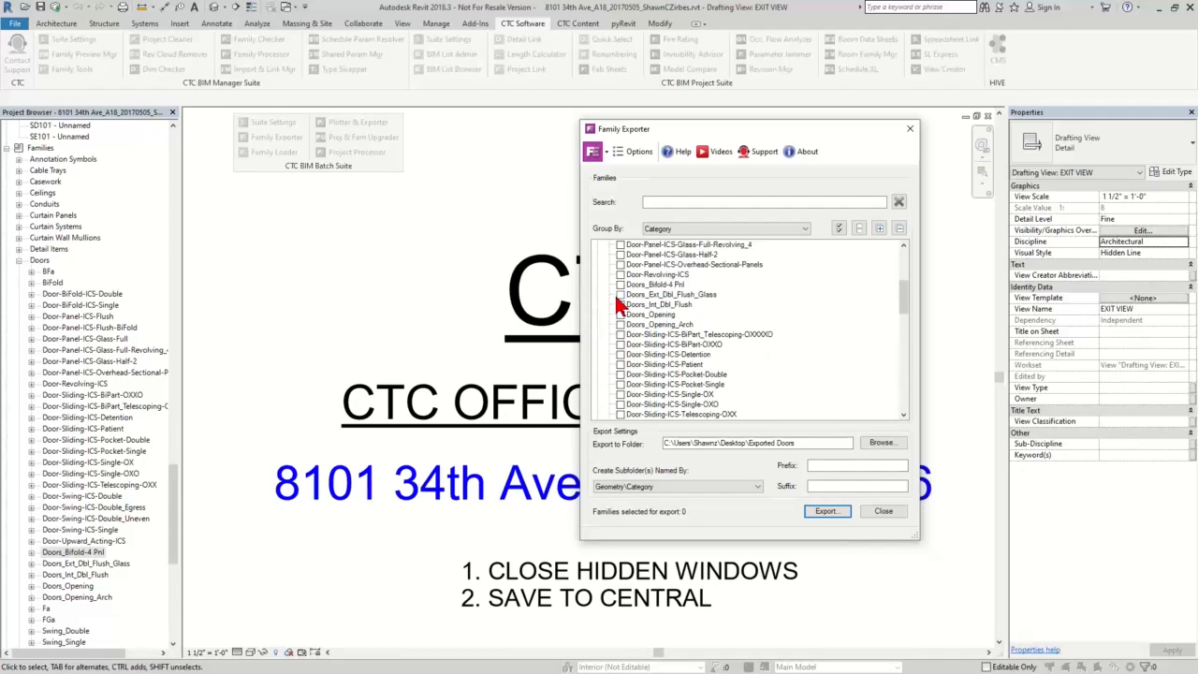
Check Doors_Bifold-4 Pnl, Ext_Dbl_Flush_Glass, Int_Dbl_Flush, Opening and Opening_Arch for export
click(621, 294)
click(621, 304)
click(620, 315)
click(621, 325)
click(621, 283)
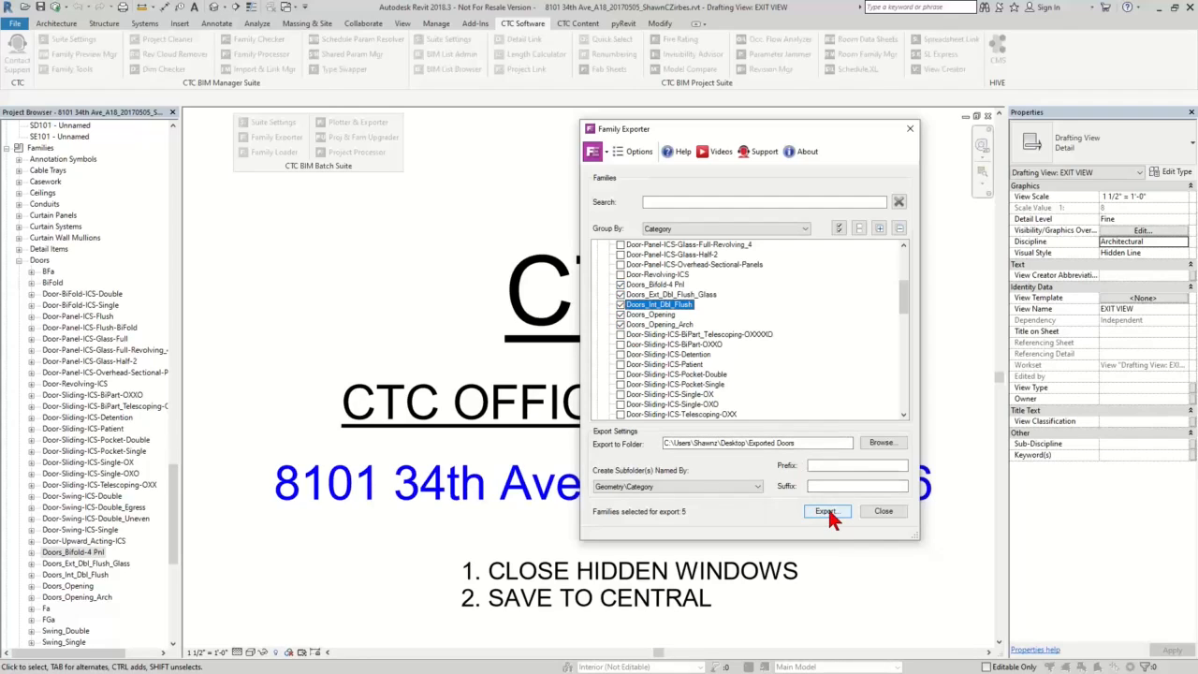
Set Create Subfolder(s) Named By to <None>, keeping the Exported Doors folder
click(756, 487)
click(627, 497)
drag(800, 442, 749, 443)
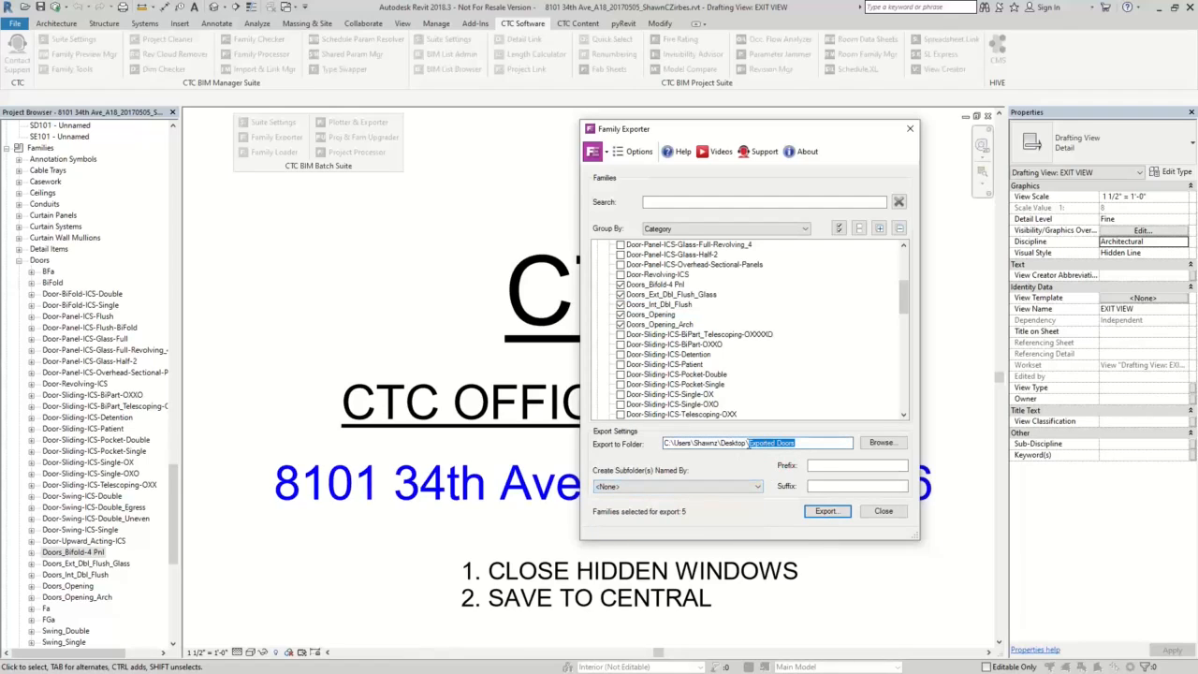
Export the five door families to Exported Doors and close the Family Exporter
click(828, 512)
click(905, 130)
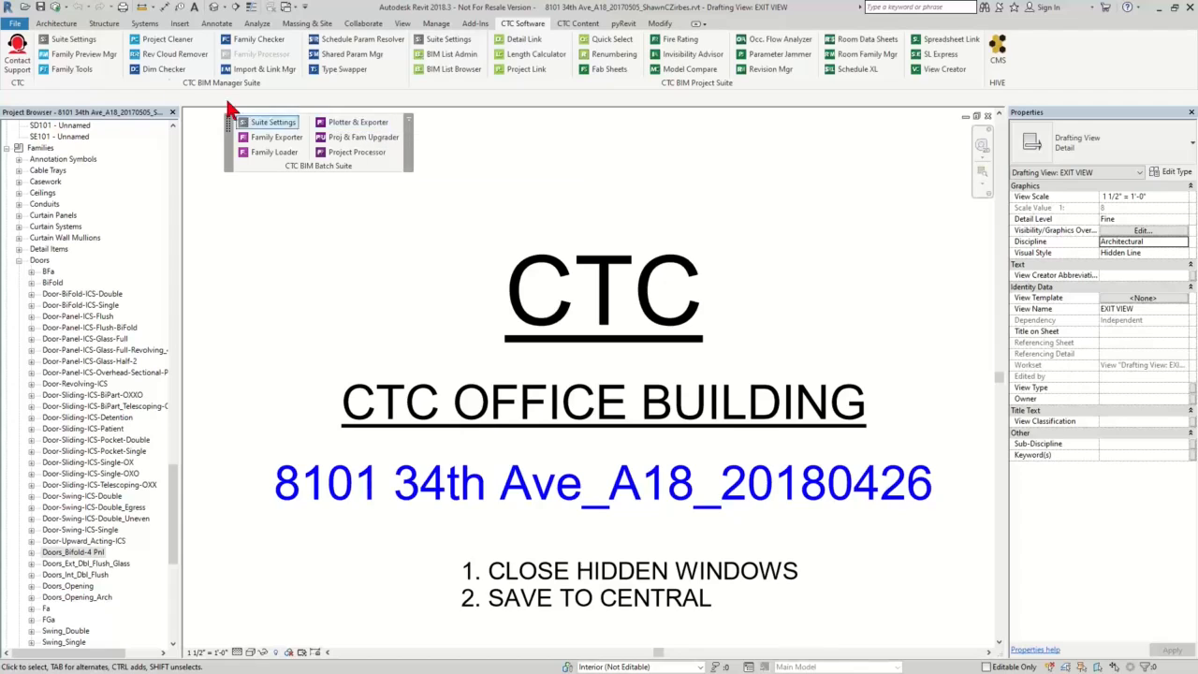
click(14, 22)
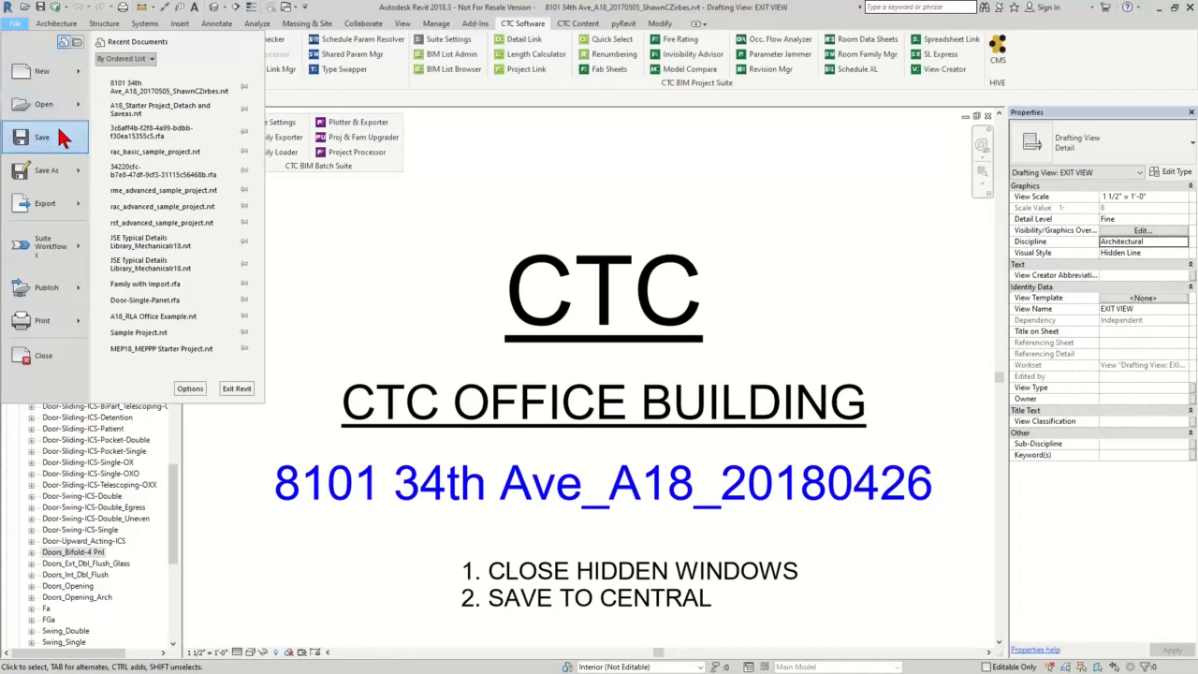
mouse_move(80, 216)
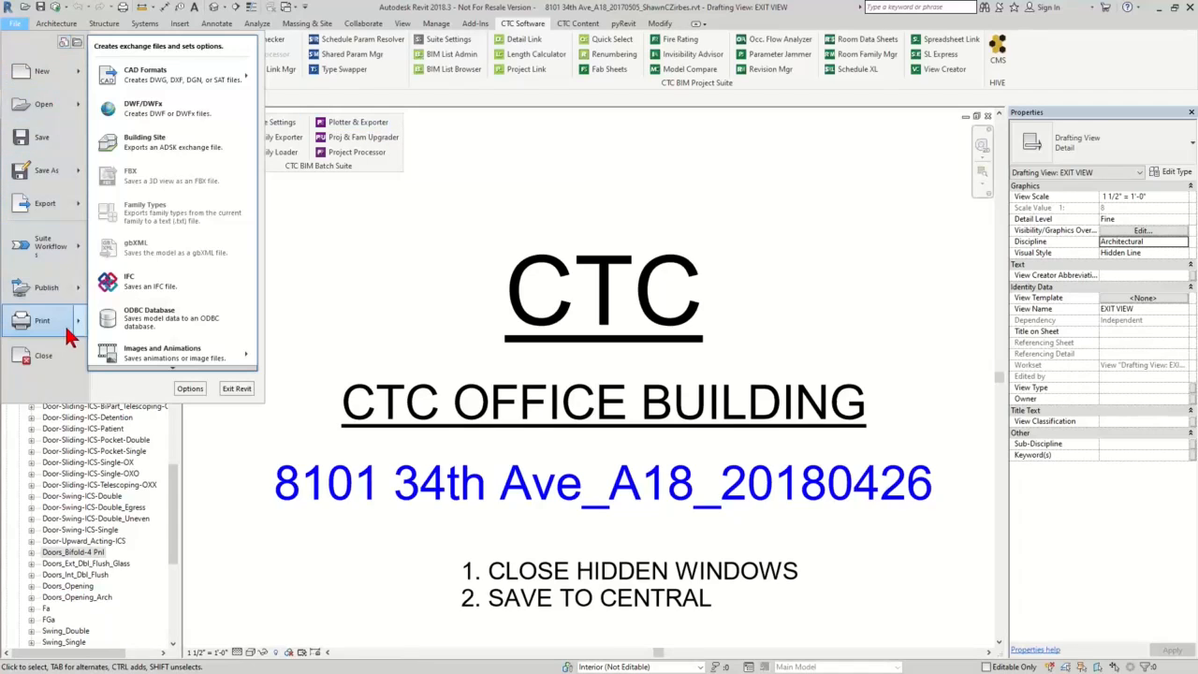
mouse_move(18, 323)
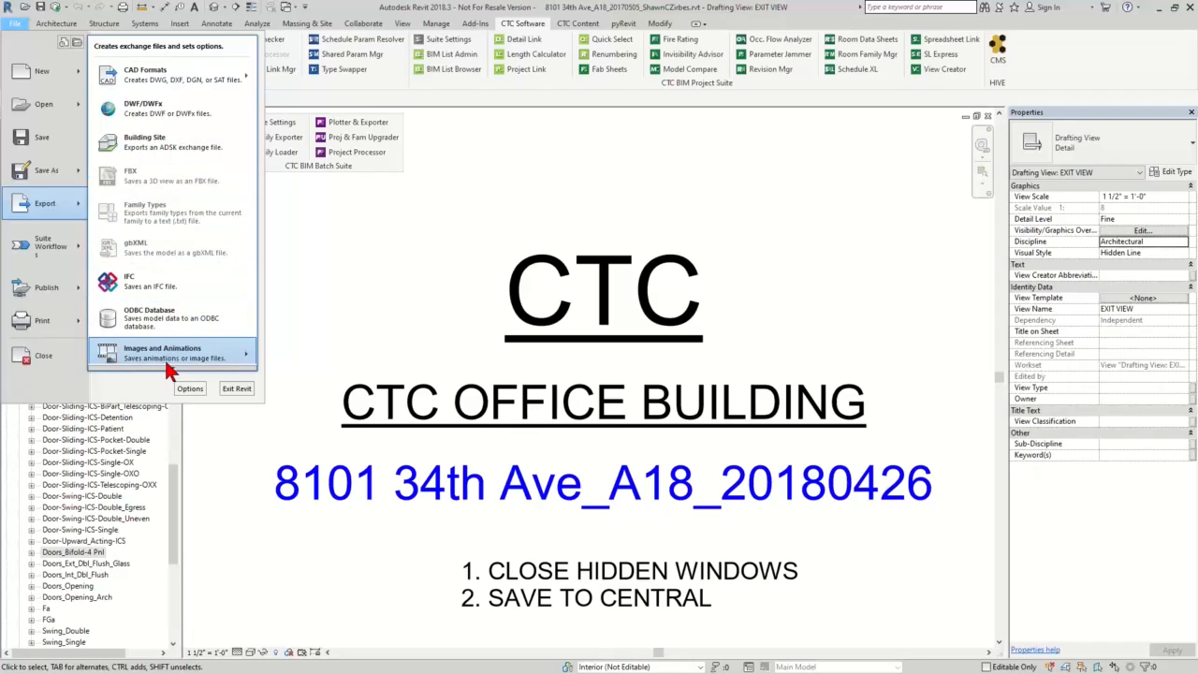
click(352, 247)
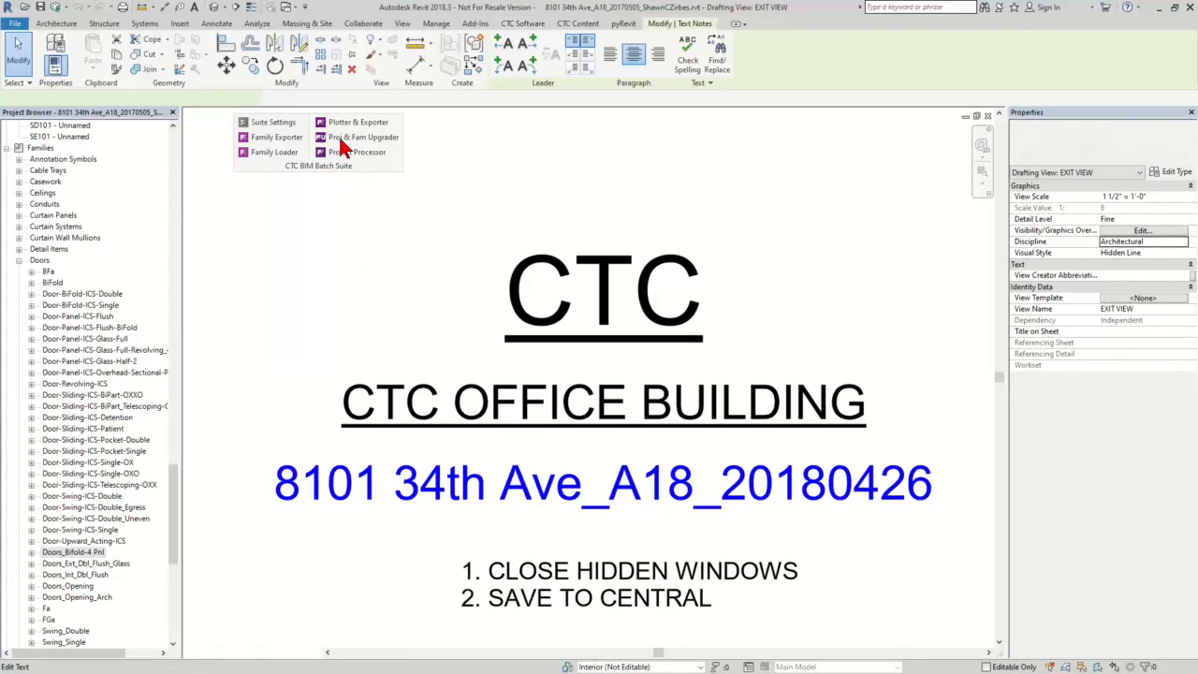
Start a New Plotter & Exporter configuration and select Export Navis in the Wildcard Search Library
click(354, 124)
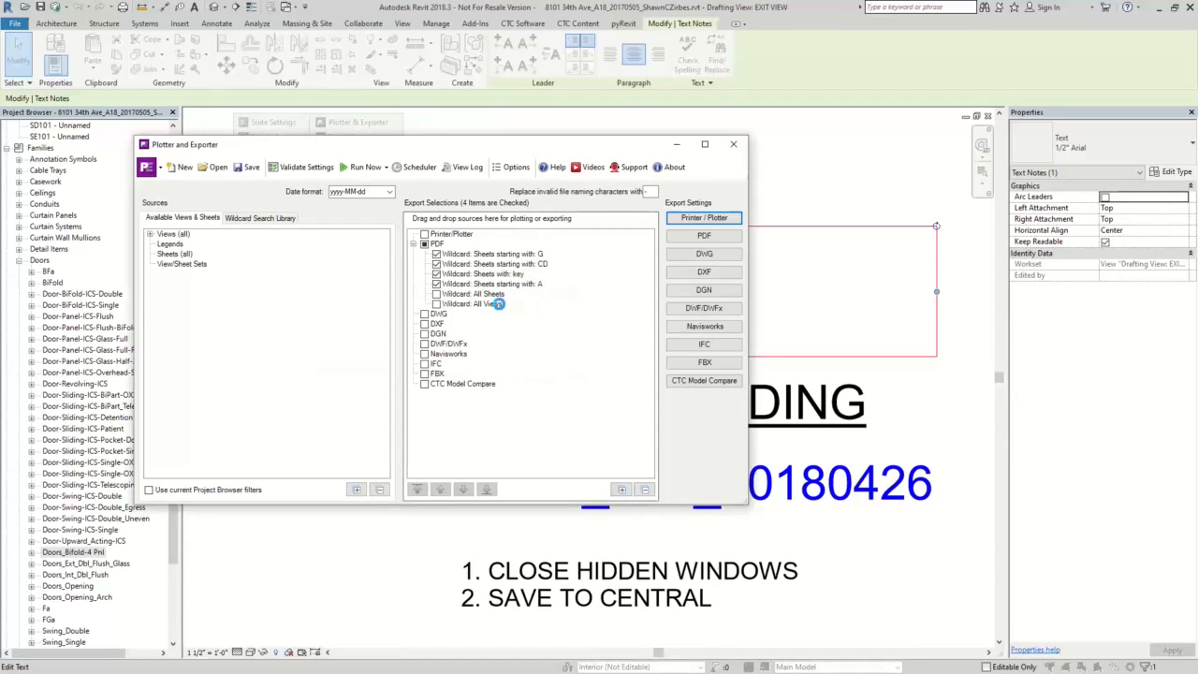
click(184, 169)
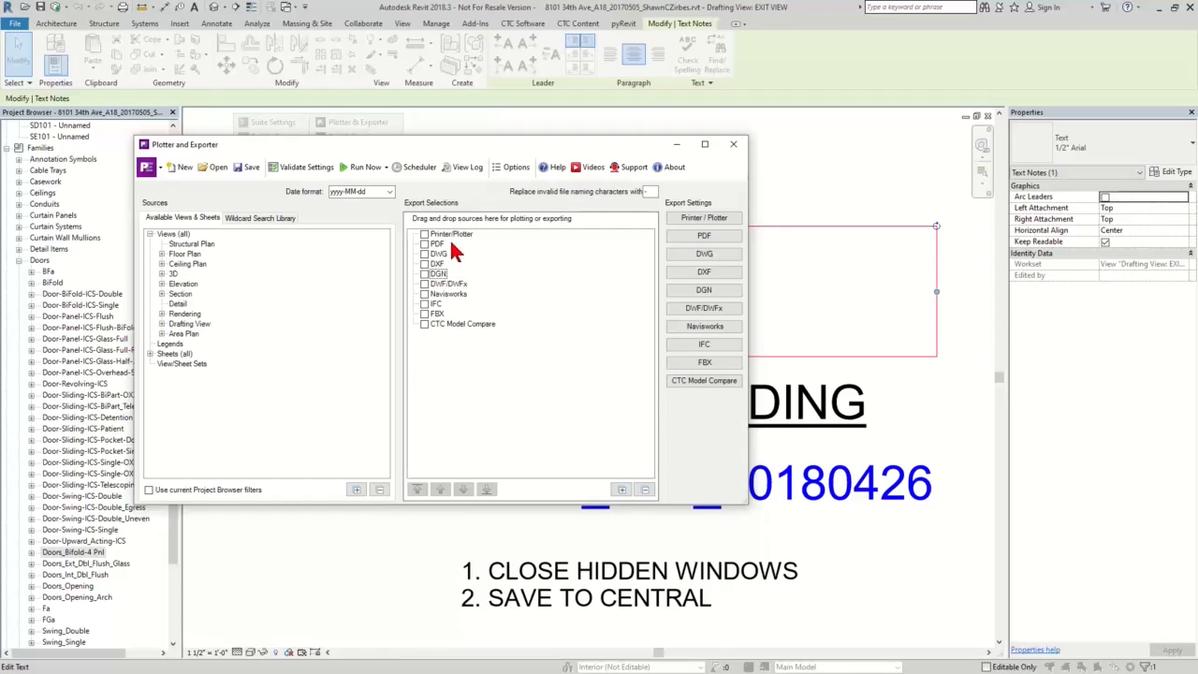
click(273, 219)
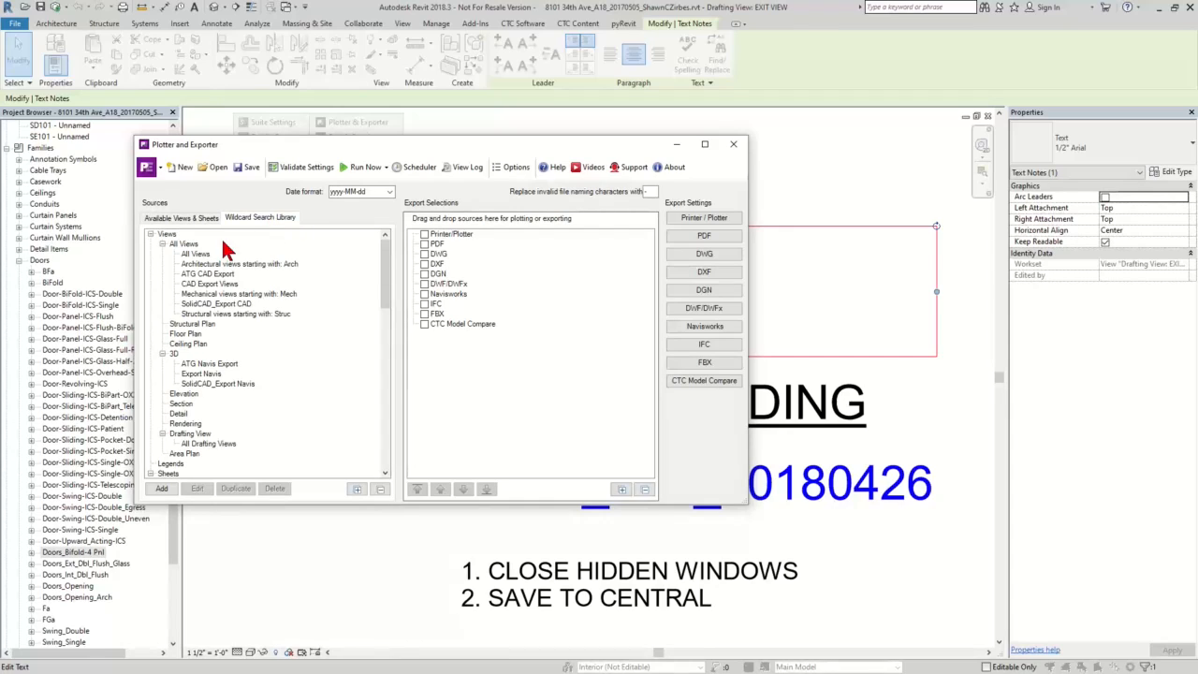
click(201, 374)
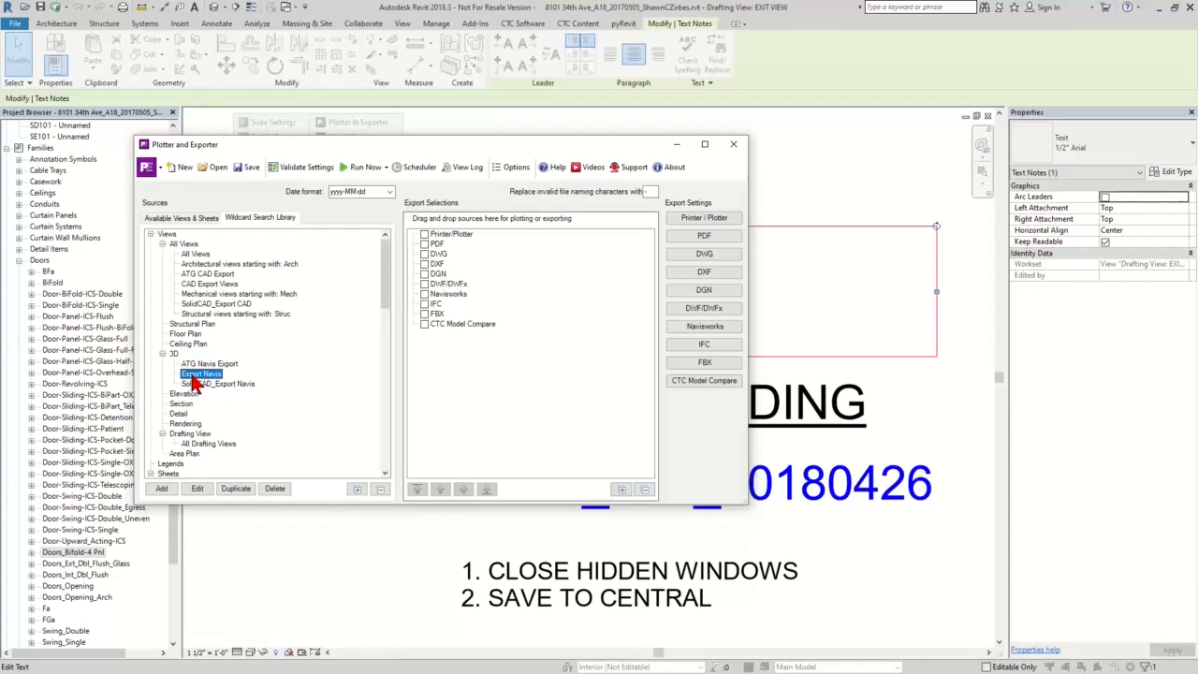
click(163, 490)
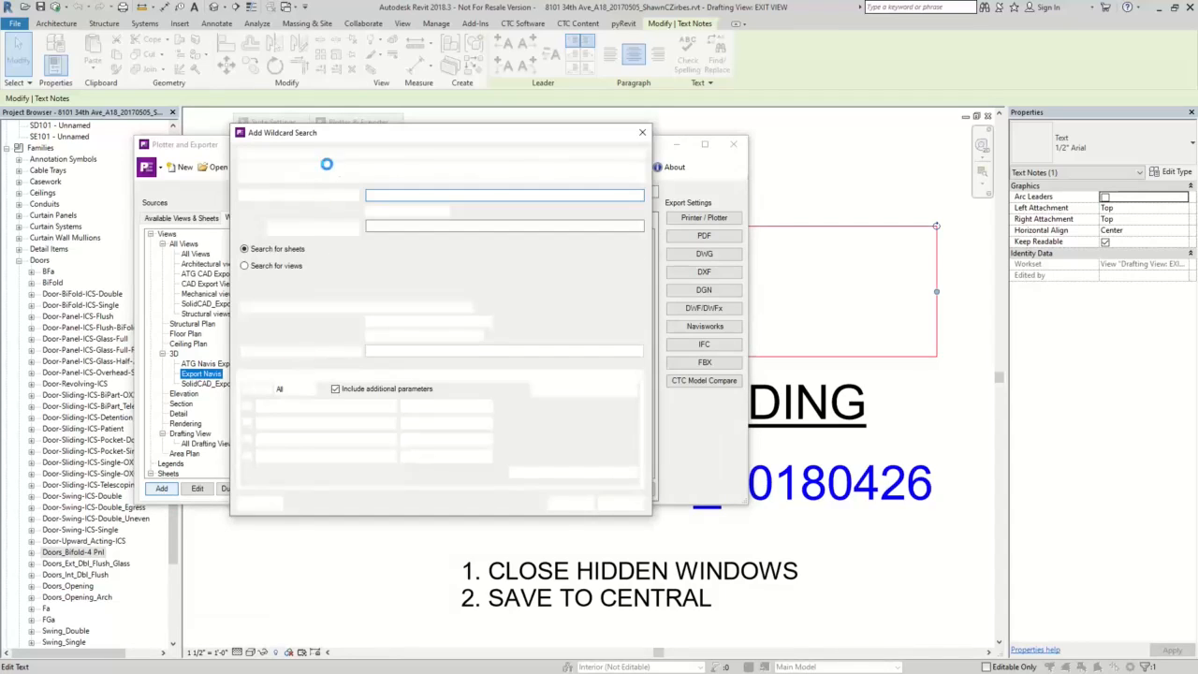
click(287, 266)
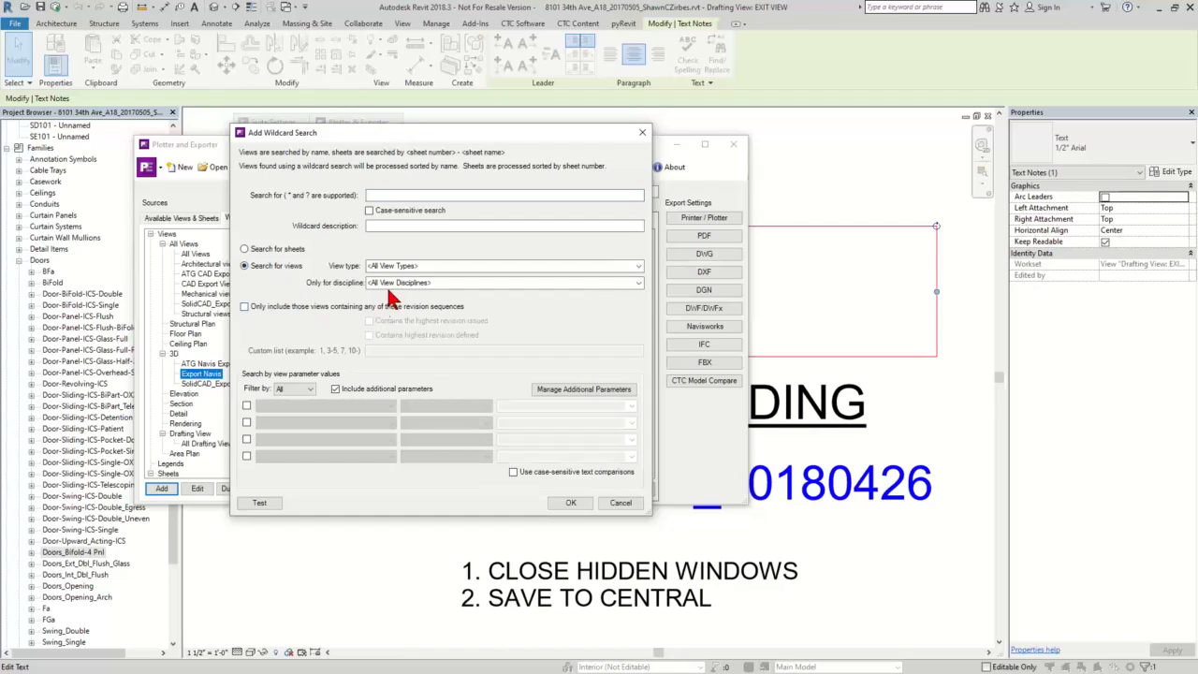
click(637, 267)
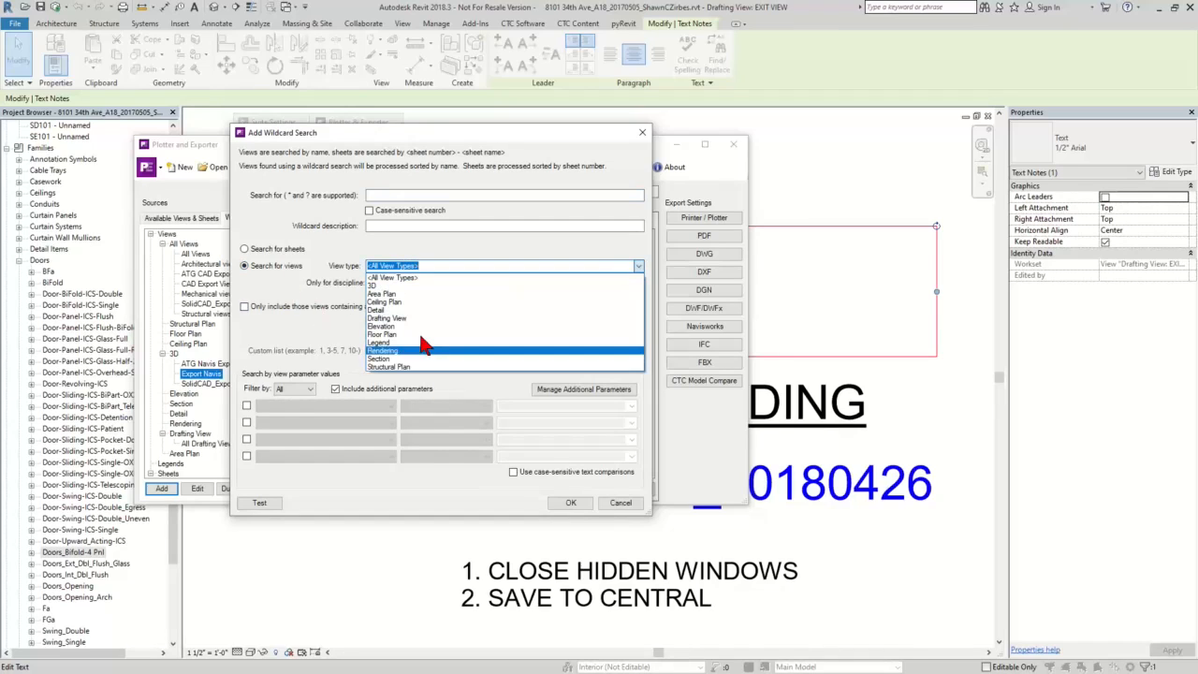
click(401, 285)
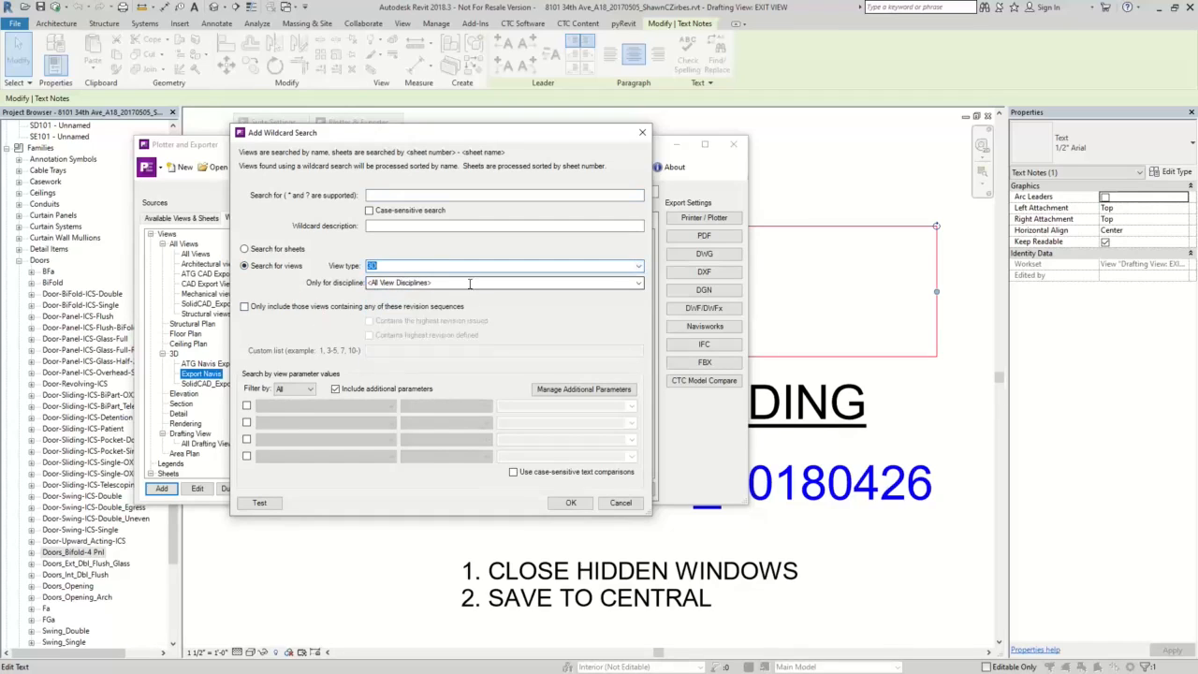
click(629, 283)
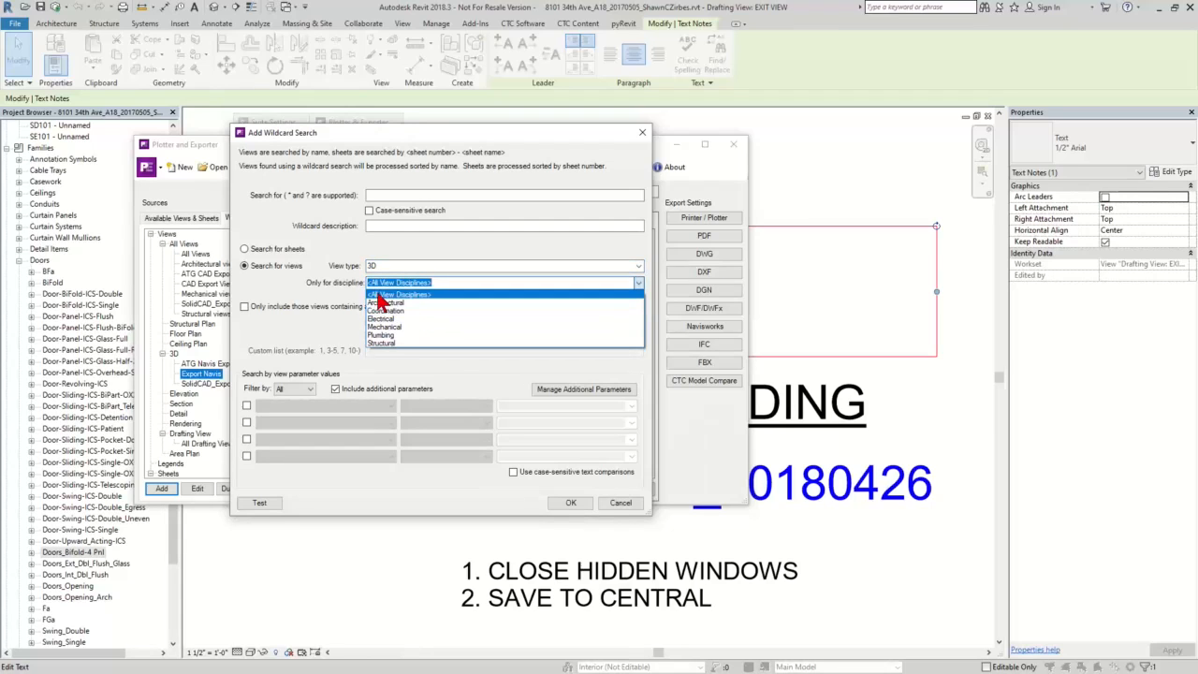
click(379, 295)
click(247, 405)
click(291, 407)
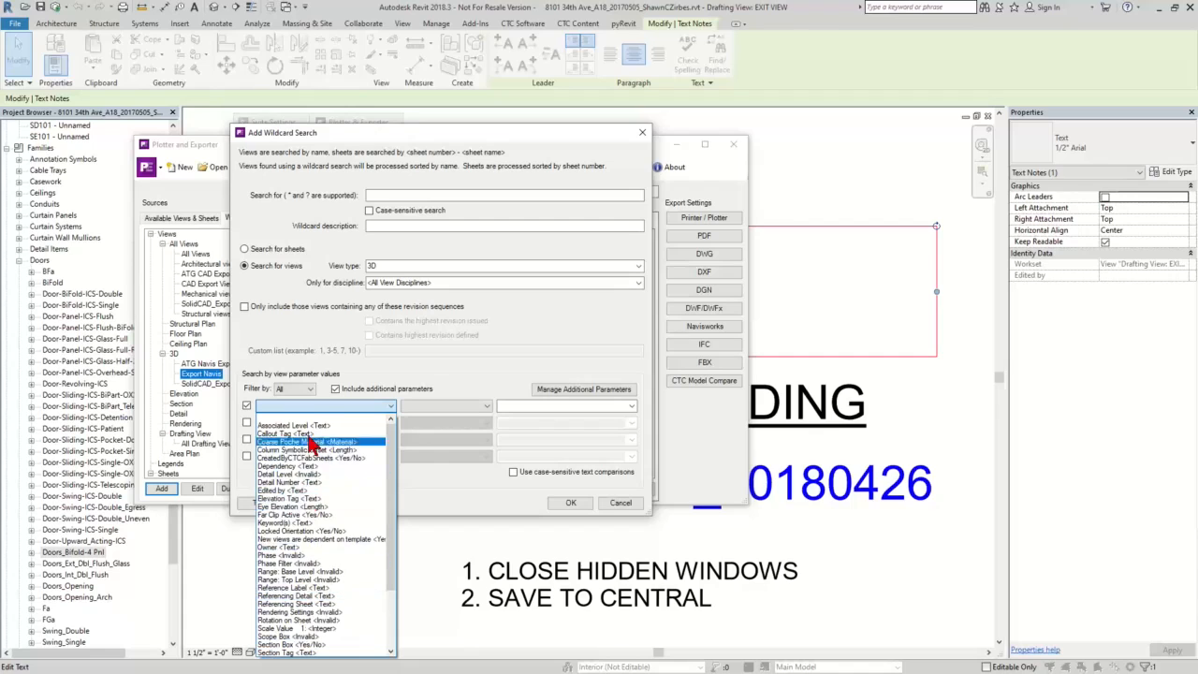
scroll(314, 464, down, 3)
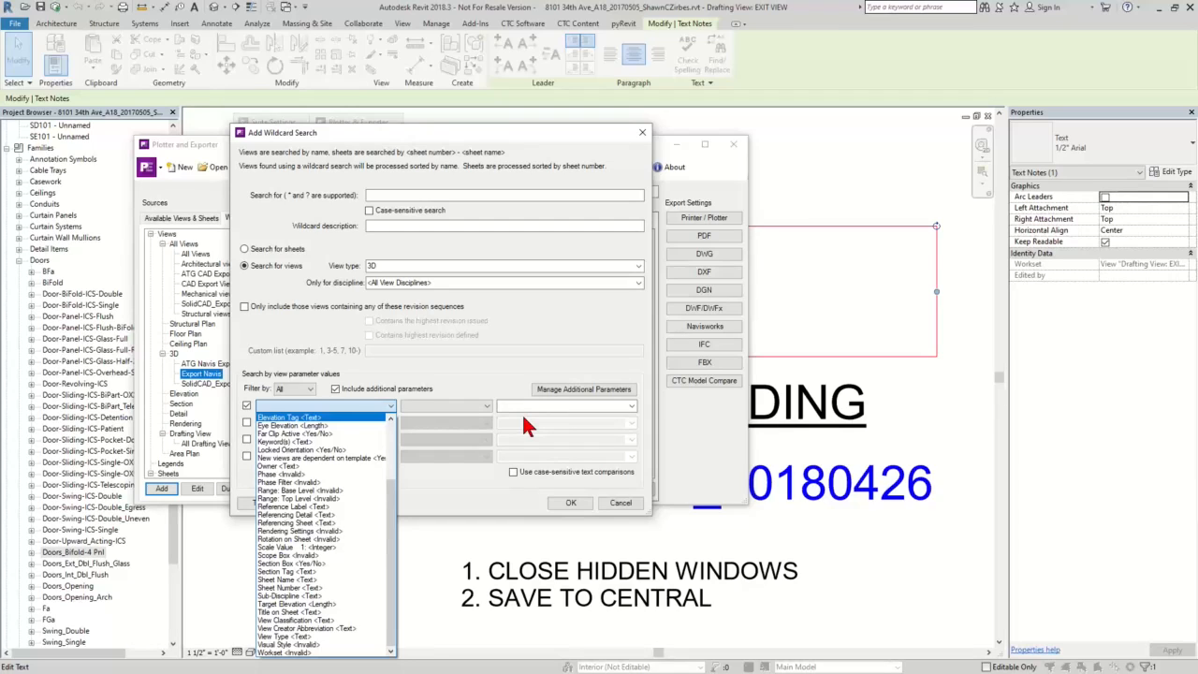
click(506, 363)
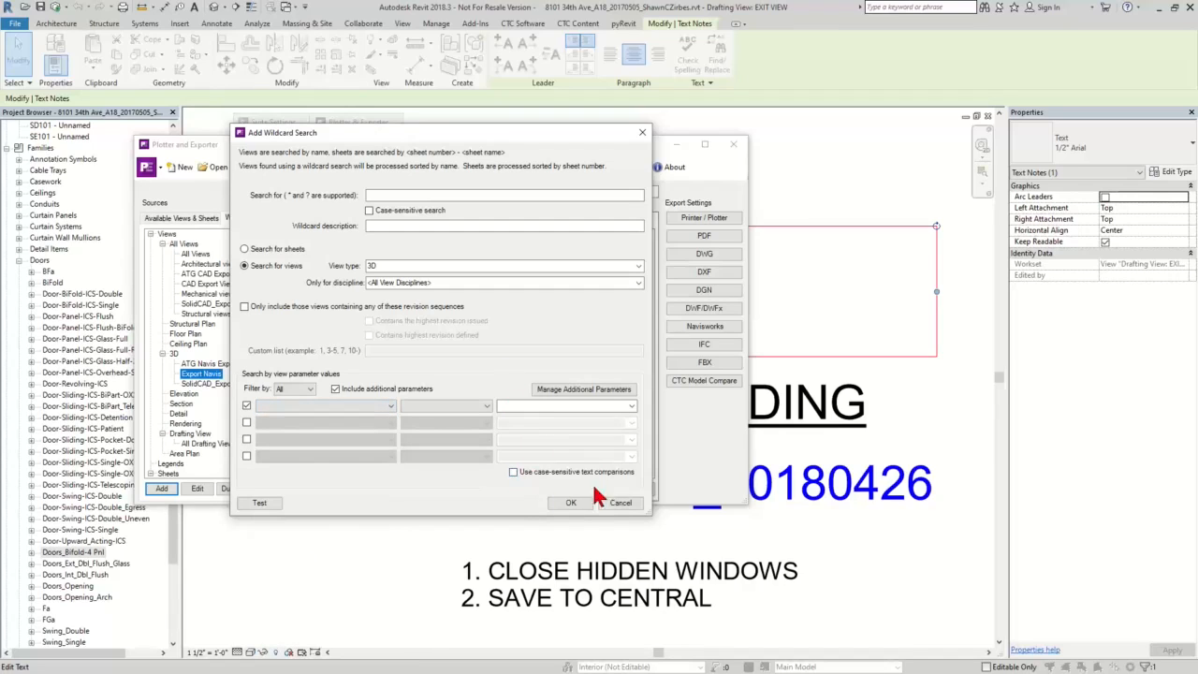
click(619, 503)
Review the Export Navis search's Export Navisworks filter and cancel without changes
double_click(208, 375)
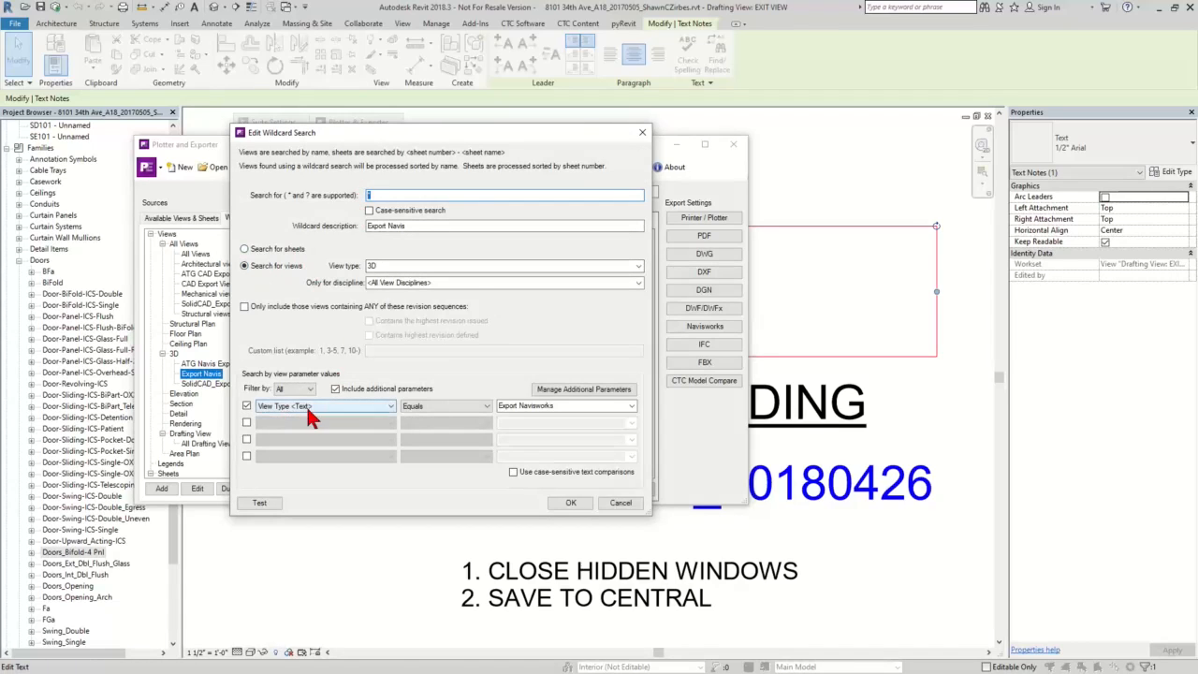
click(562, 419)
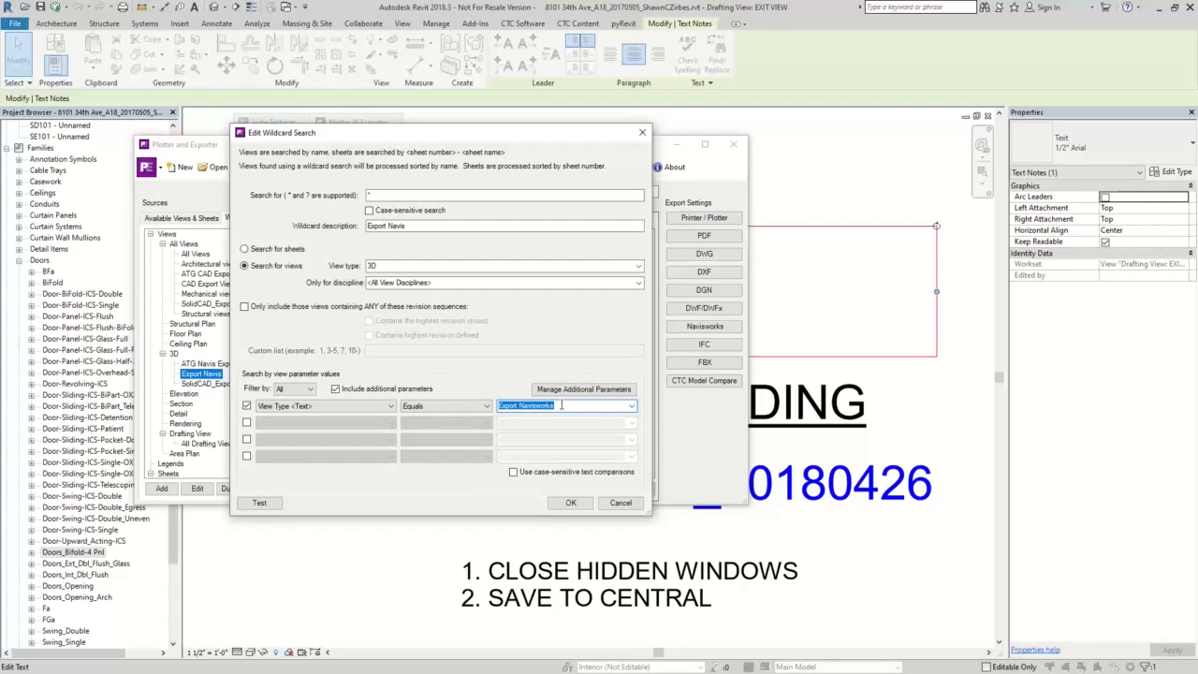
click(620, 503)
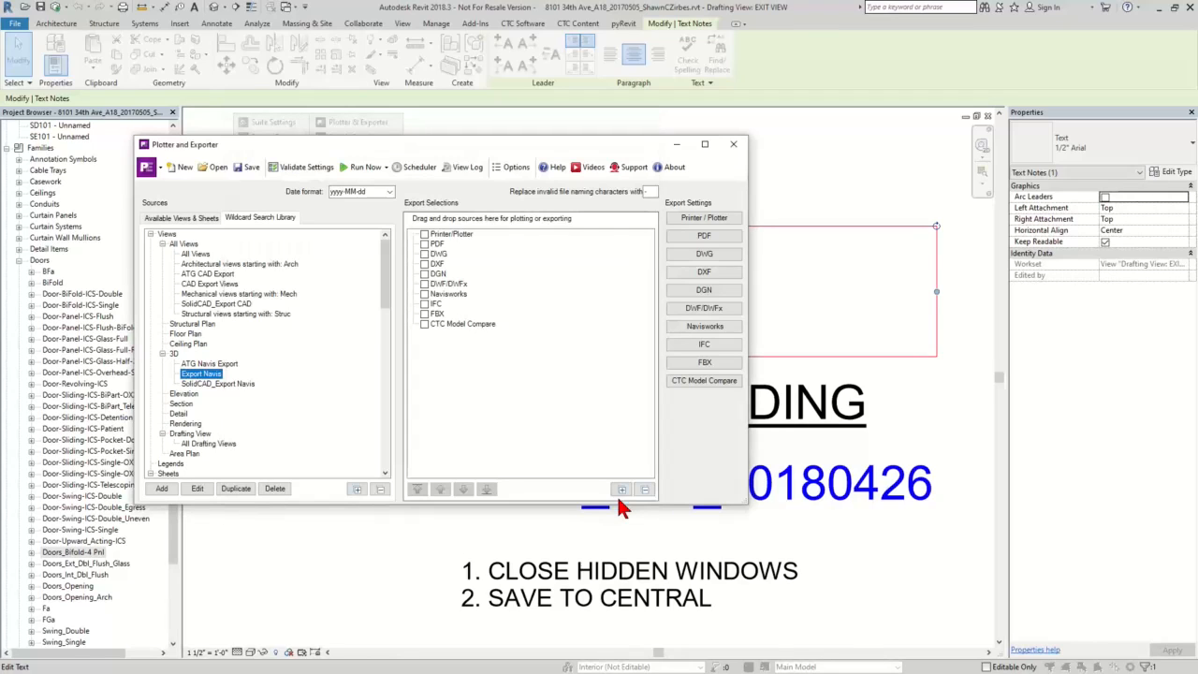
Add Export Navis under Navisworks in Export Selections, then open the CAD Export Views search
drag(199, 376, 453, 295)
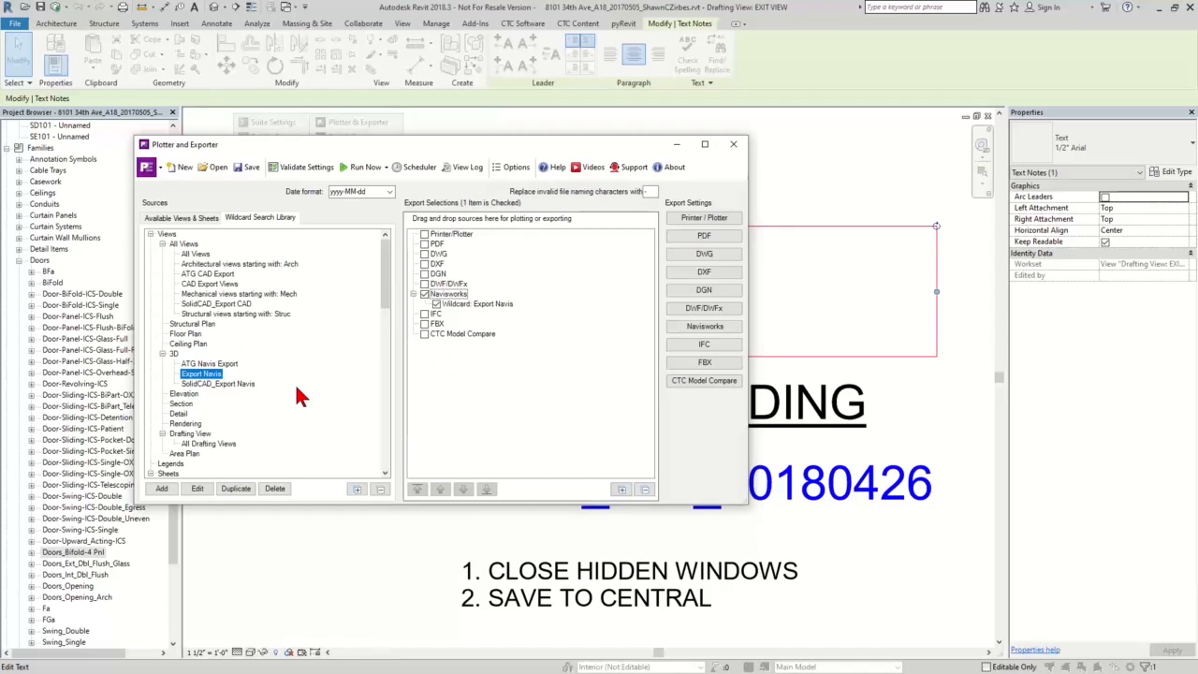
click(210, 284)
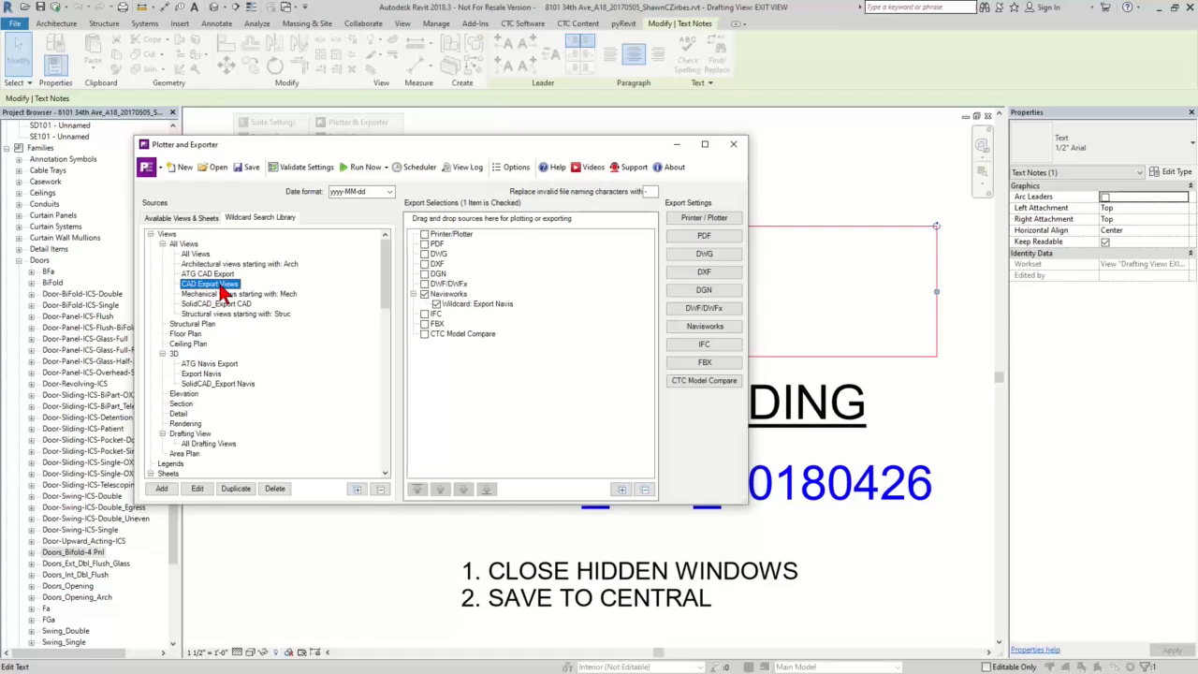
double_click(222, 290)
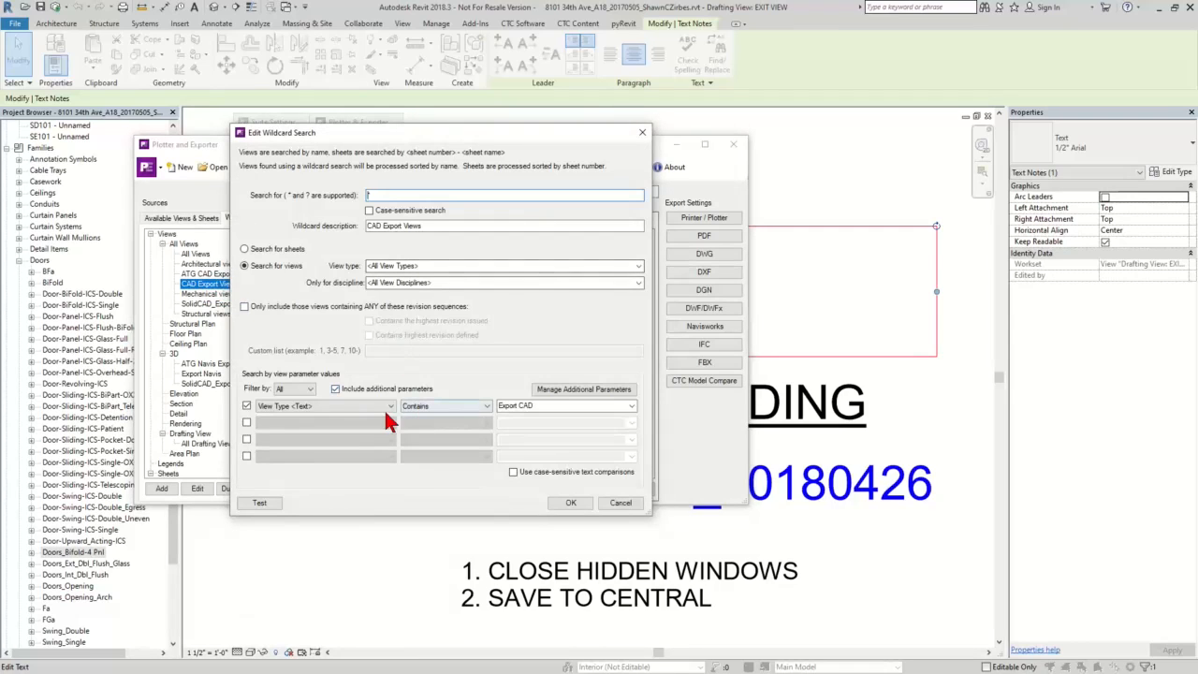
Review the CAD Export Views filter, View Type contains Export CAD, and cancel unchanged
drag(535, 405, 497, 409)
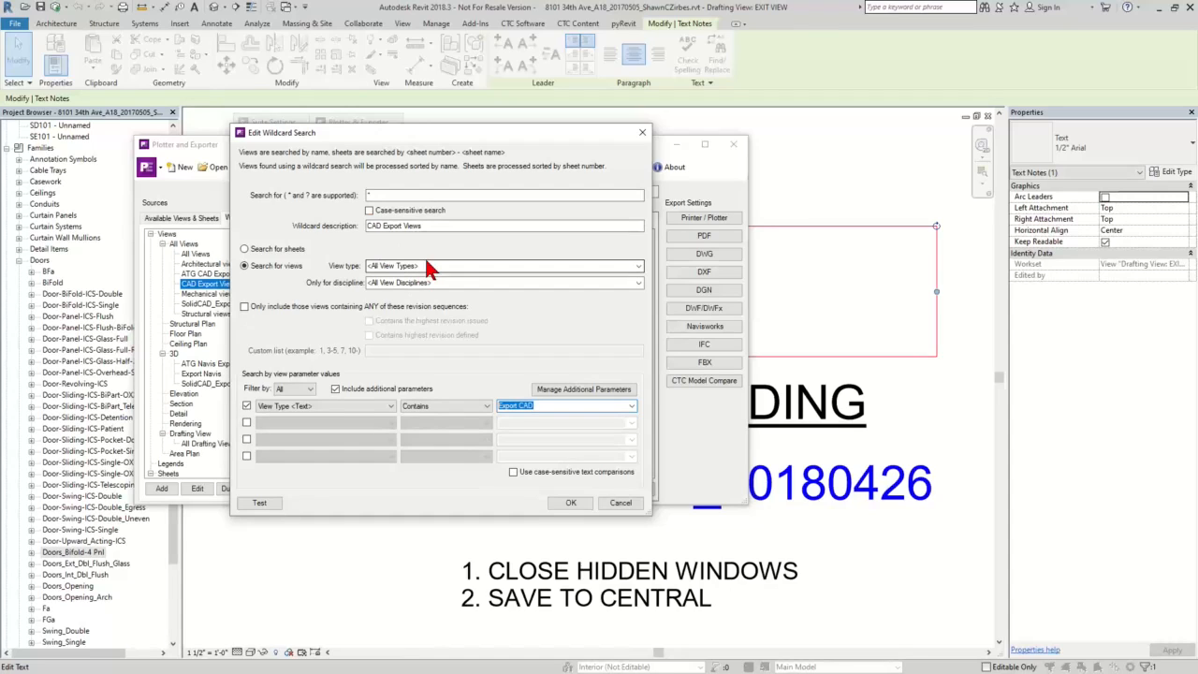
drag(543, 404, 504, 406)
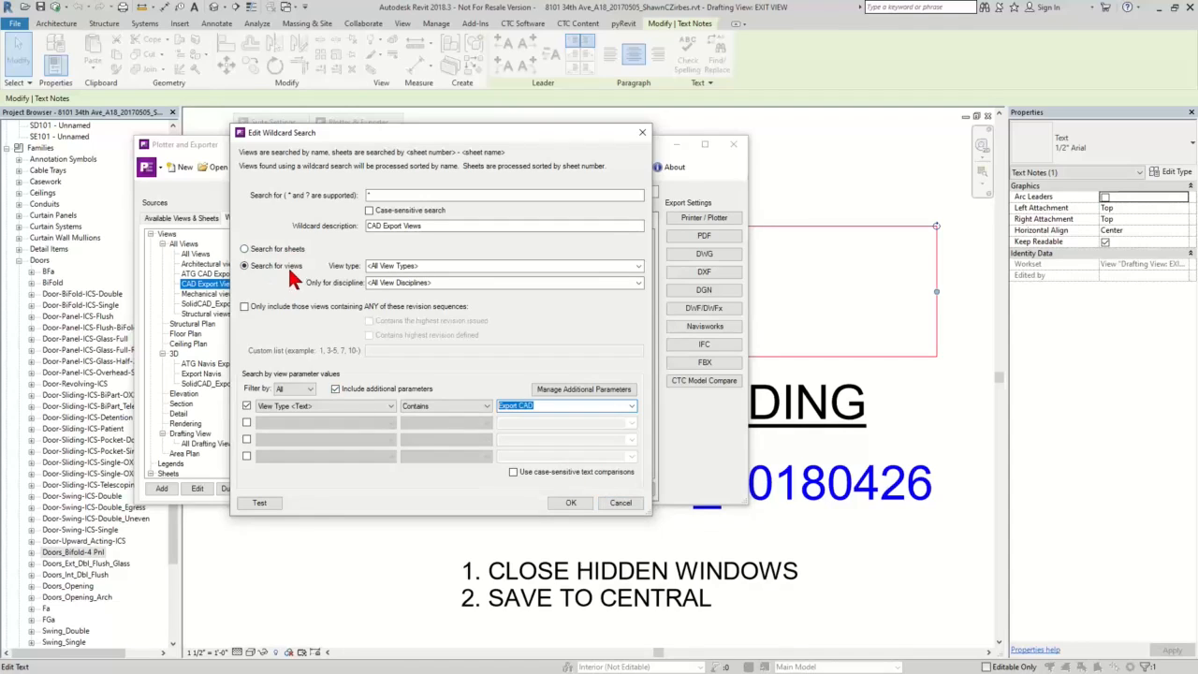
click(617, 503)
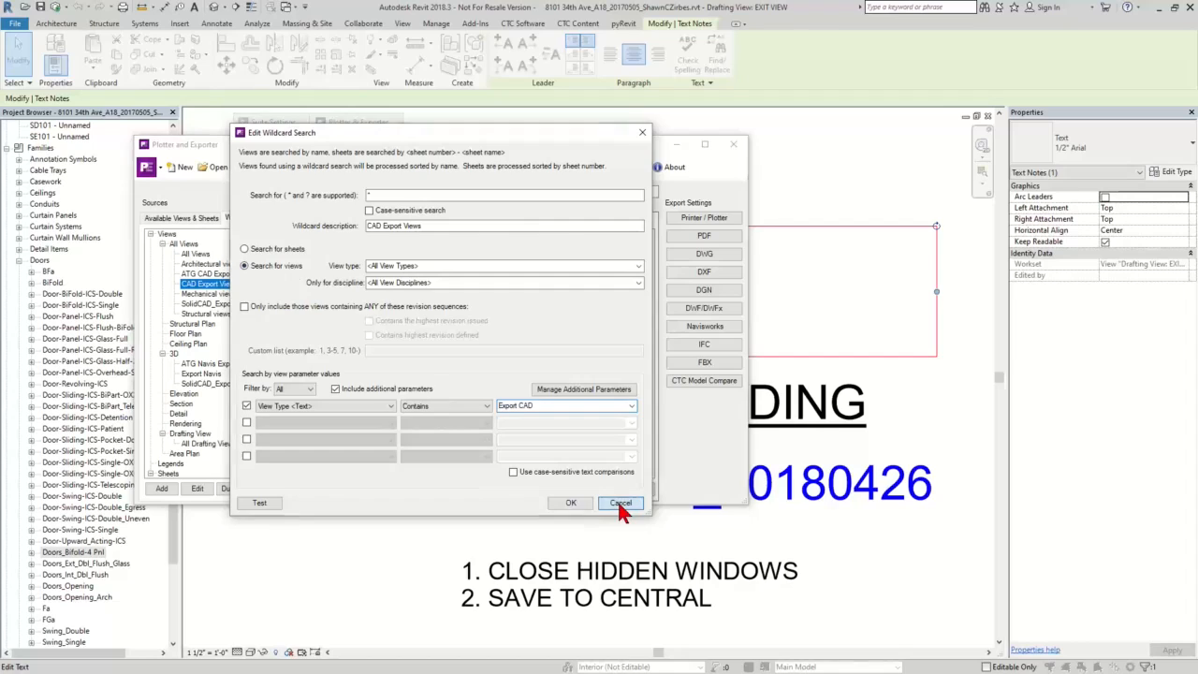
drag(202, 283, 440, 255)
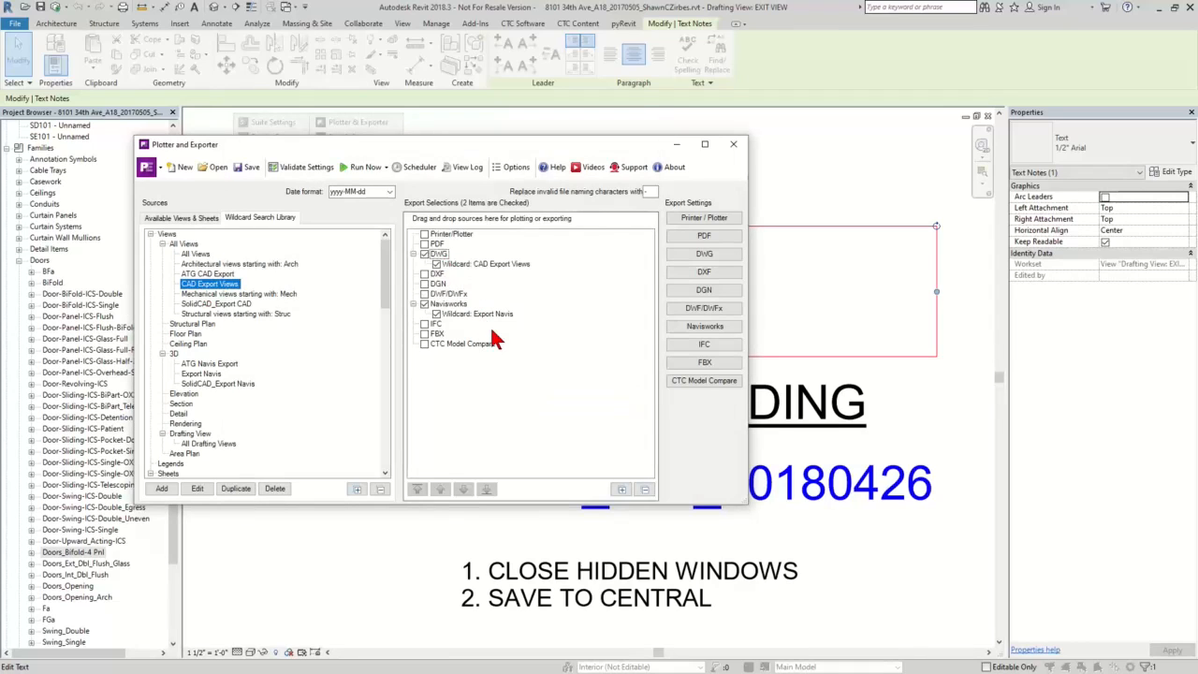
drag(461, 271, 446, 292)
drag(221, 283, 440, 275)
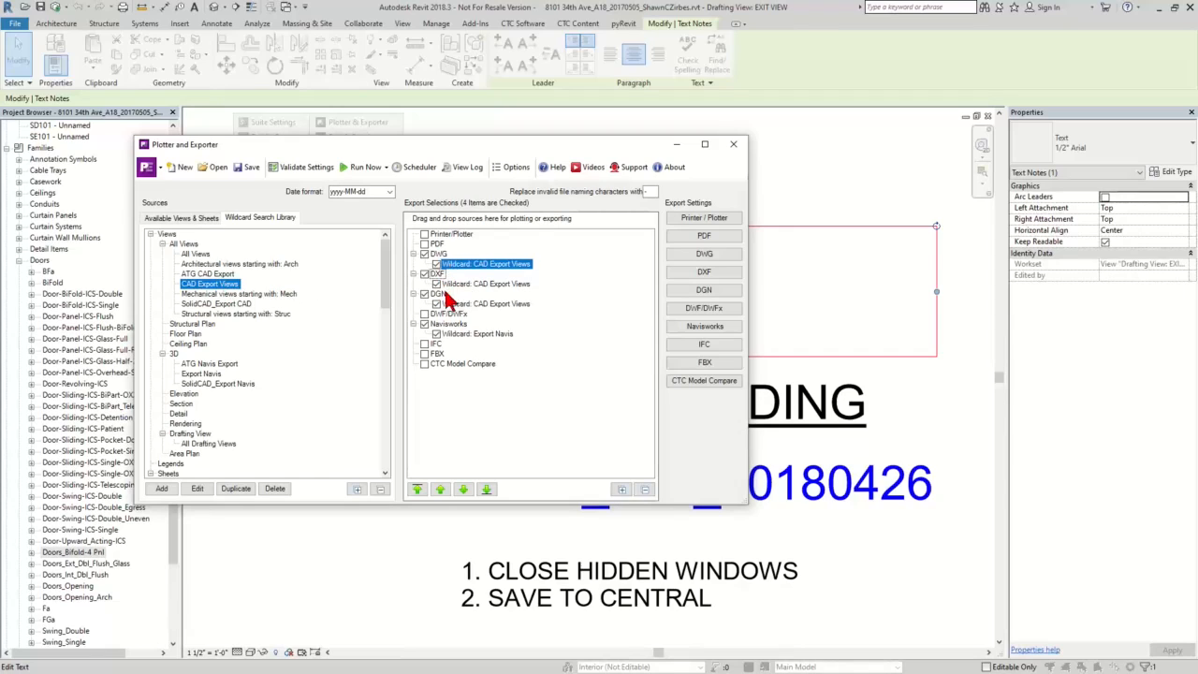
click(447, 303)
click(453, 285)
click(461, 265)
click(464, 285)
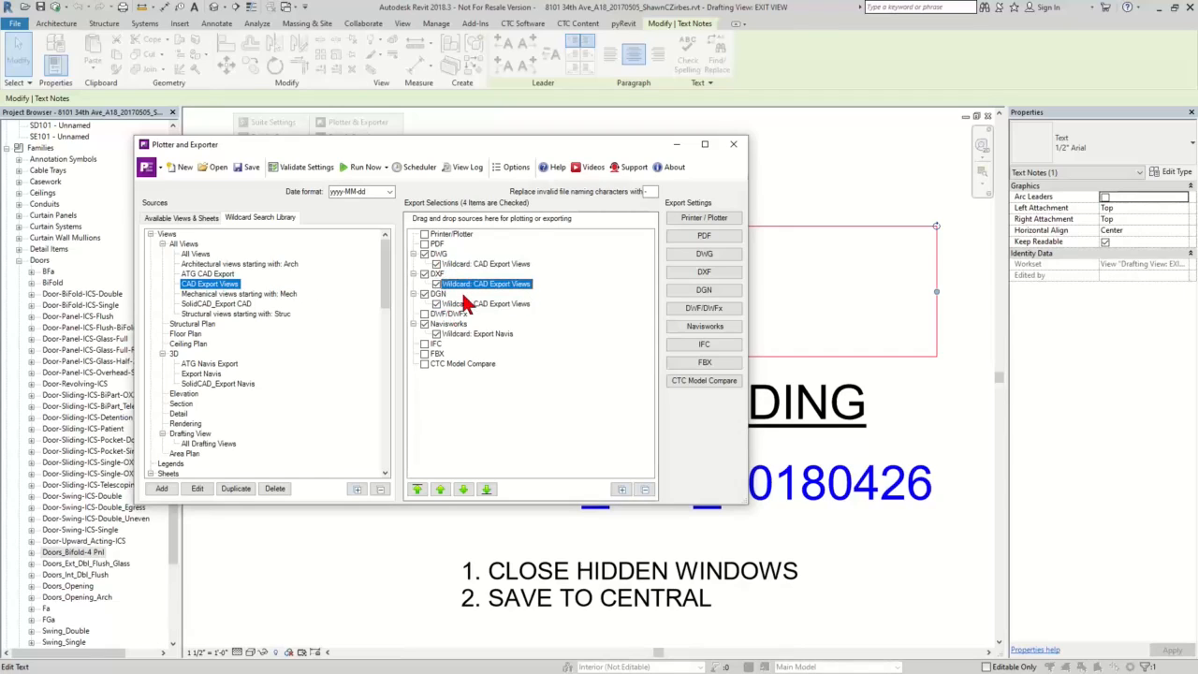
click(467, 309)
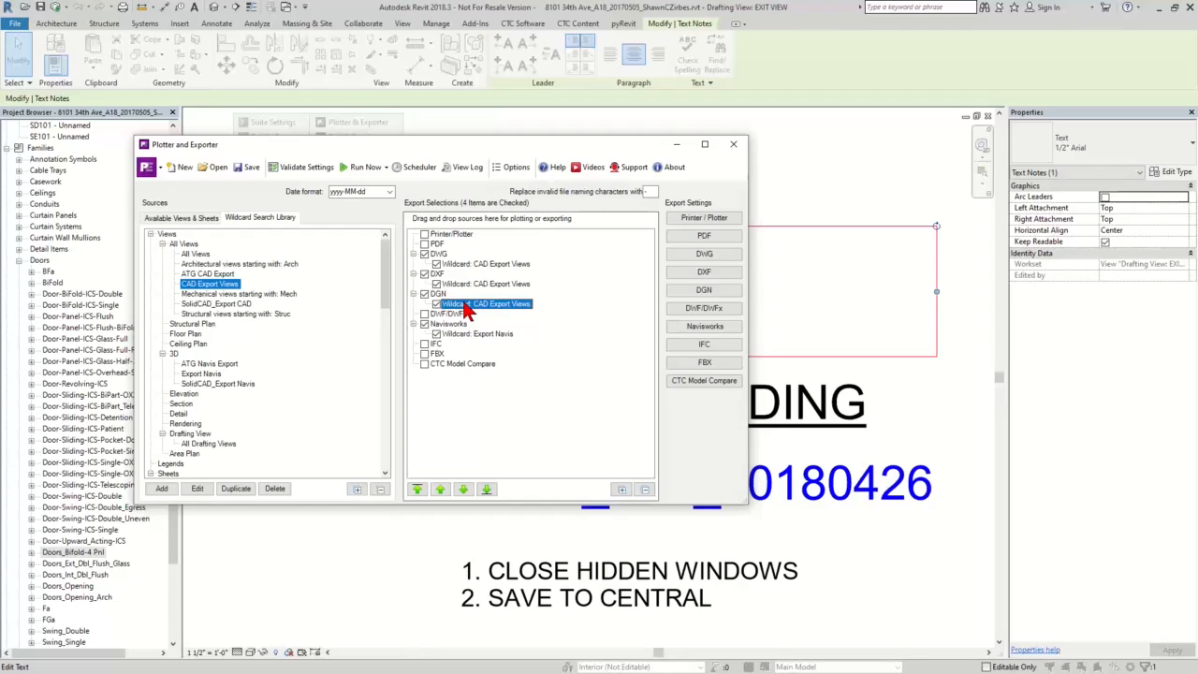
drag(384, 271, 384, 339)
click(173, 294)
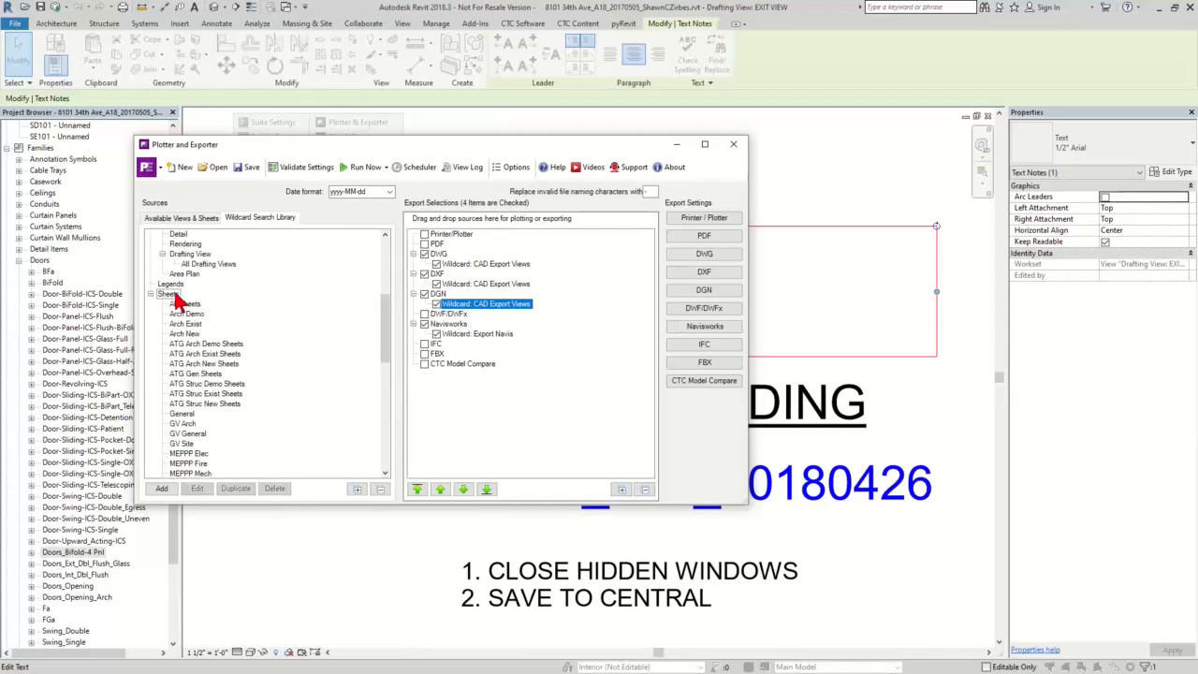
Add the General sheet search to the PDF export
click(187, 334)
click(188, 324)
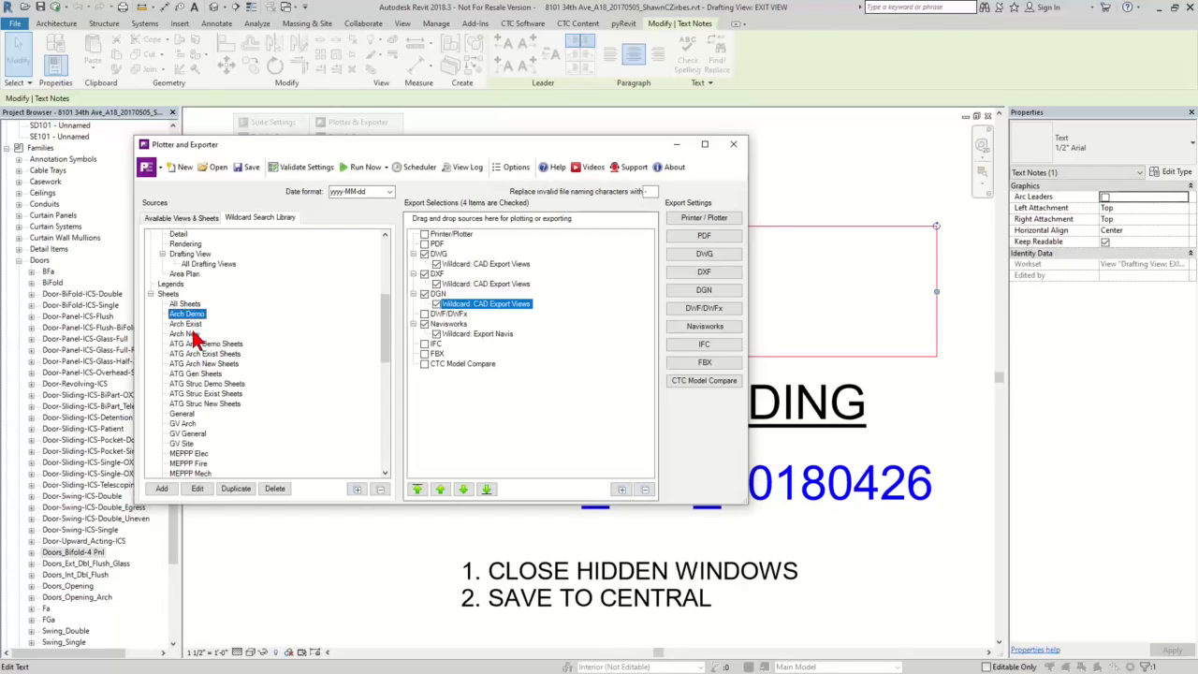
click(184, 414)
drag(186, 415, 438, 246)
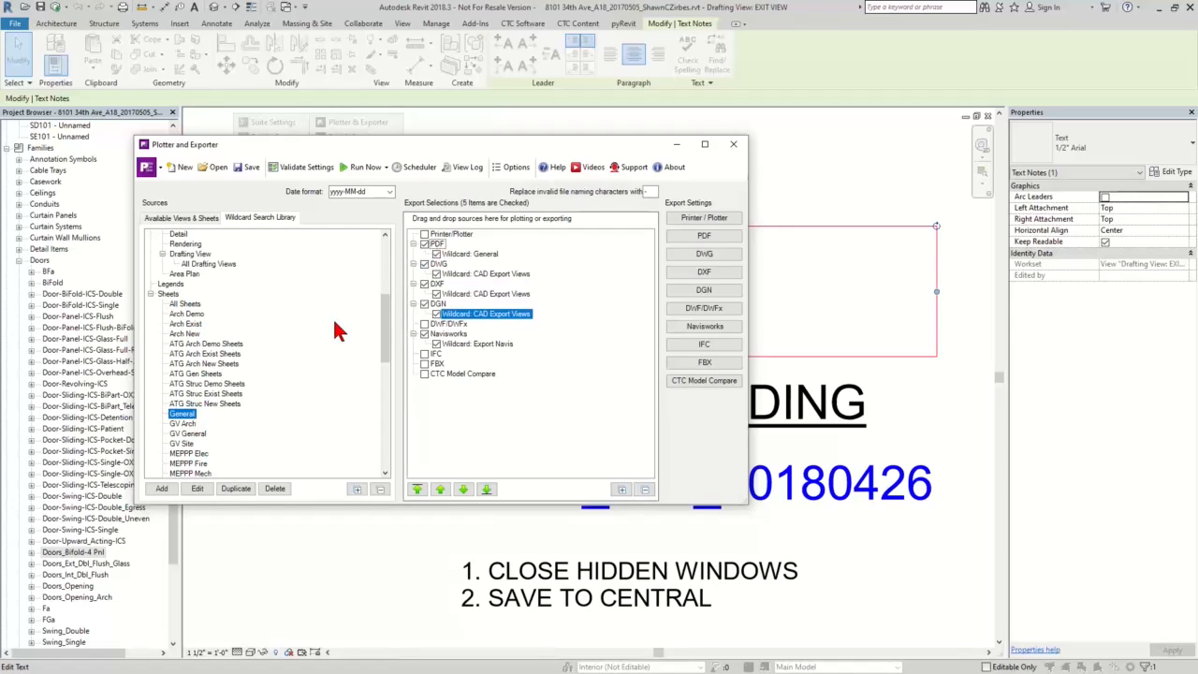
Add Arch Demo, Arch Exist and Arch New to PDF and open Arch Exist's criteria
click(191, 315)
shift+click(191, 334)
drag(192, 320, 434, 246)
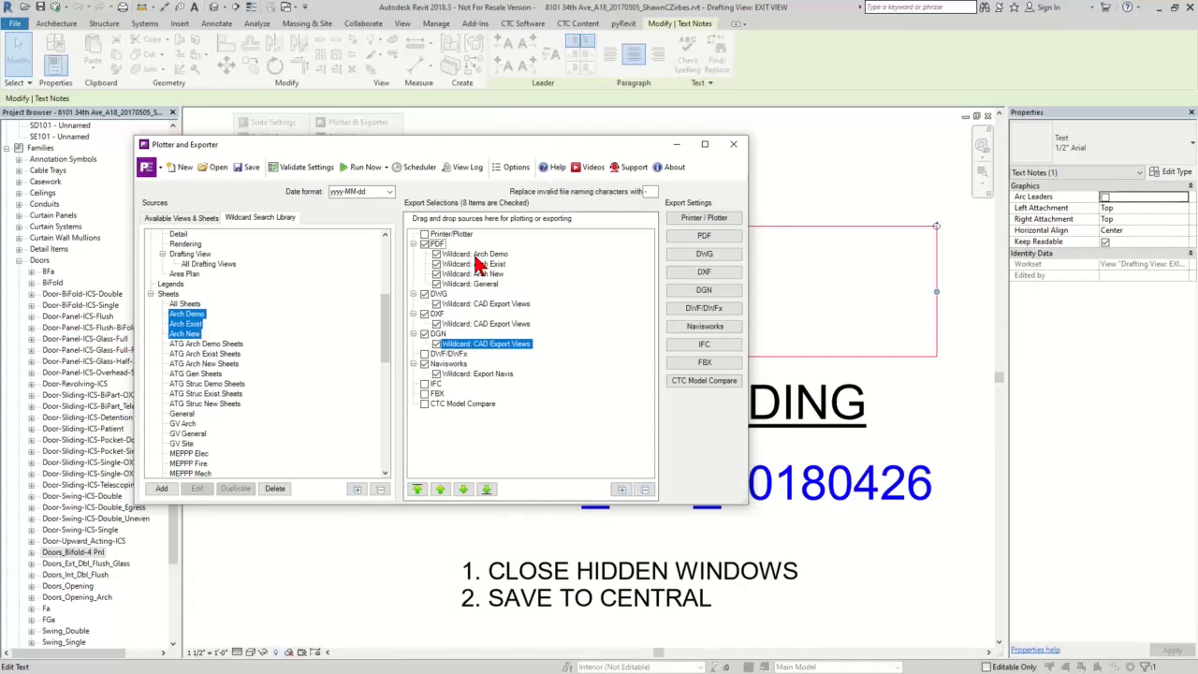
click(476, 266)
double_click(478, 269)
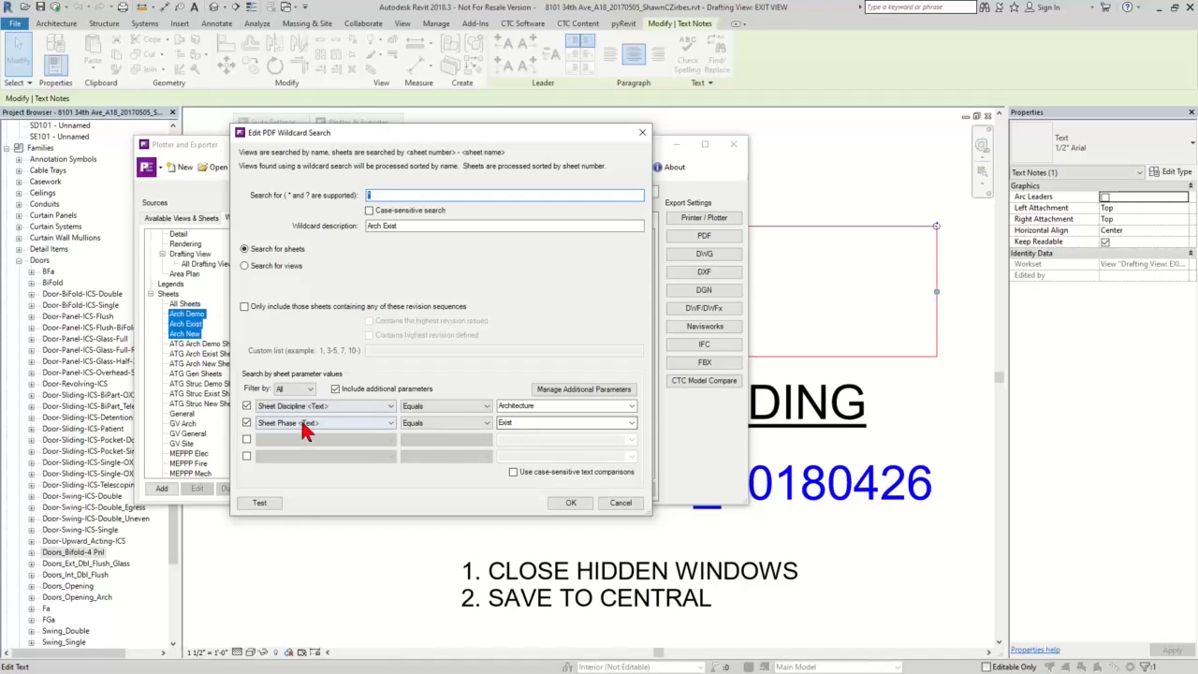
Cancel the edit and add Struc Demo, Struc Exist and Struc New to the PDF export
click(620, 503)
click(214, 384)
scroll(216, 385, down, 2)
scroll(214, 386, down, 4)
click(190, 365)
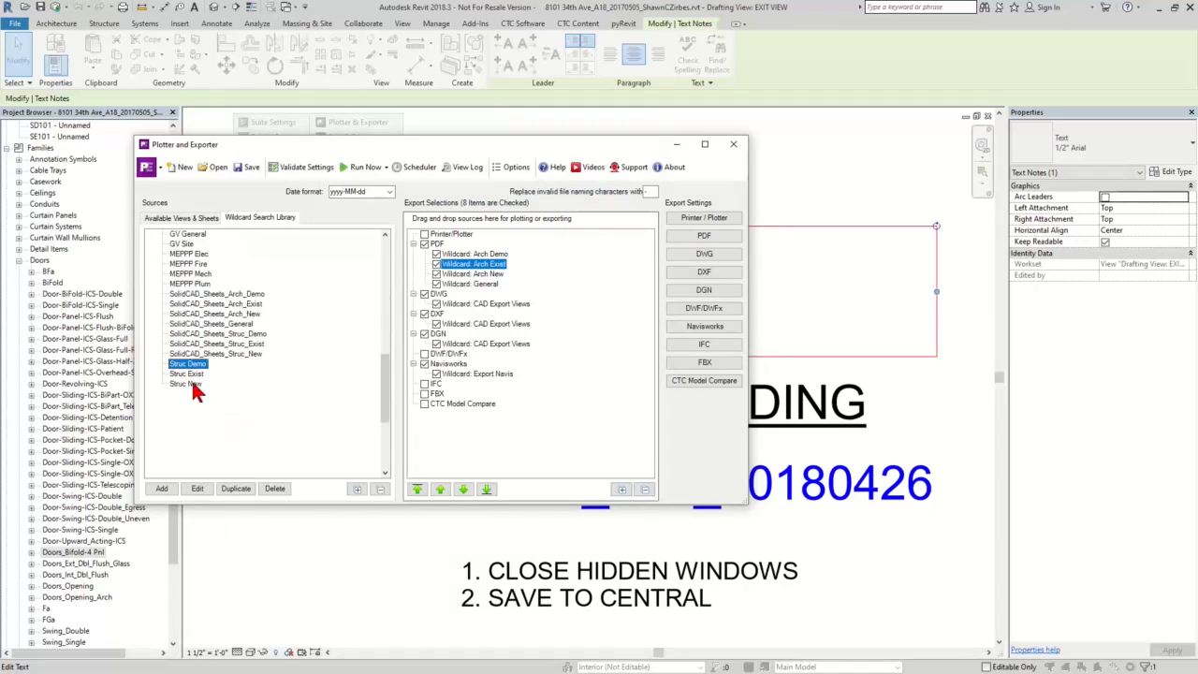
shift+click(187, 384)
drag(195, 374, 438, 253)
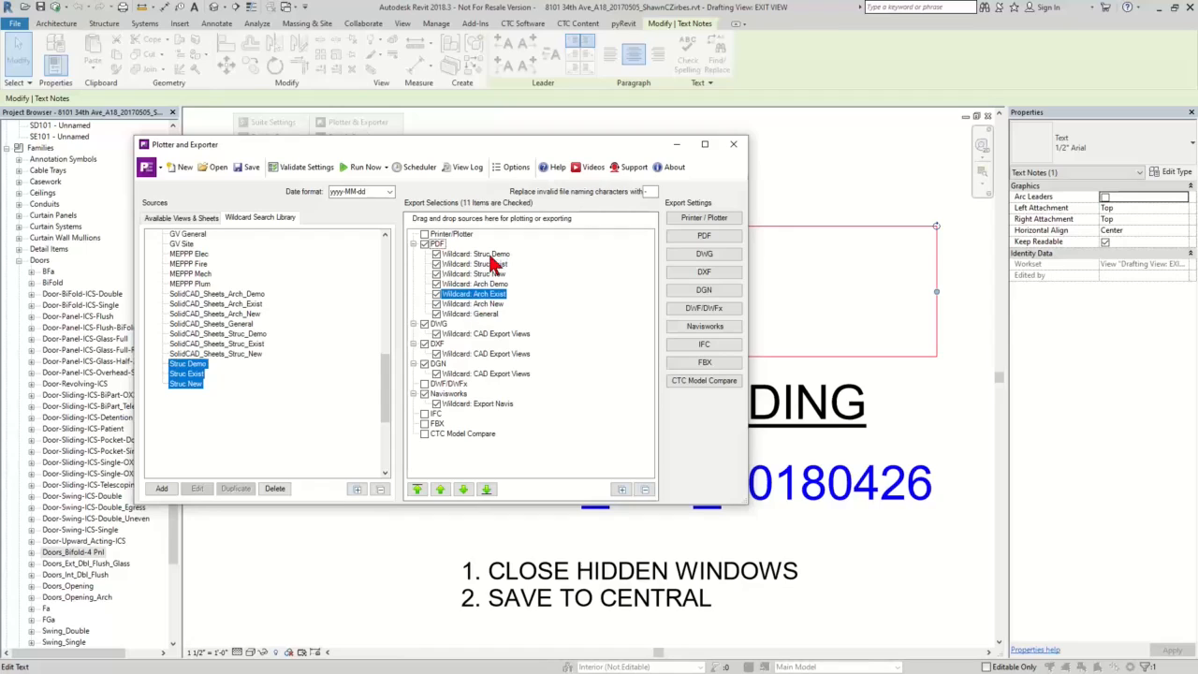
Reorder PDF with General first and Exist above Demo, then open PDF export settings
click(494, 255)
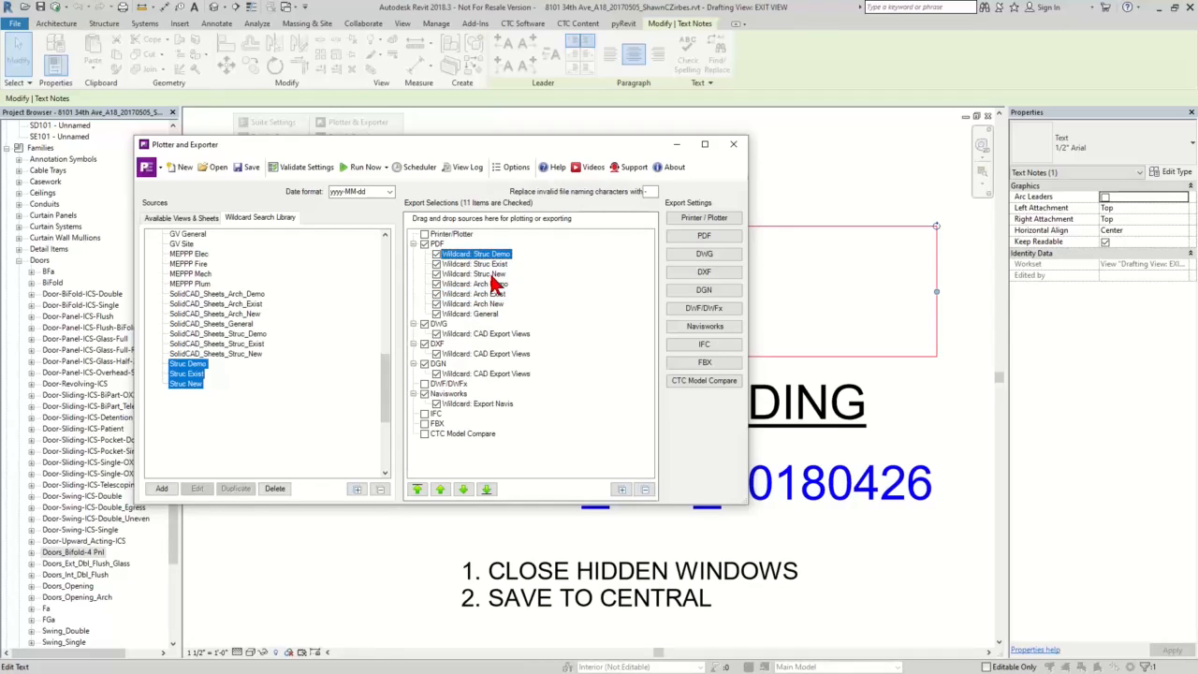
click(495, 314)
click(417, 491)
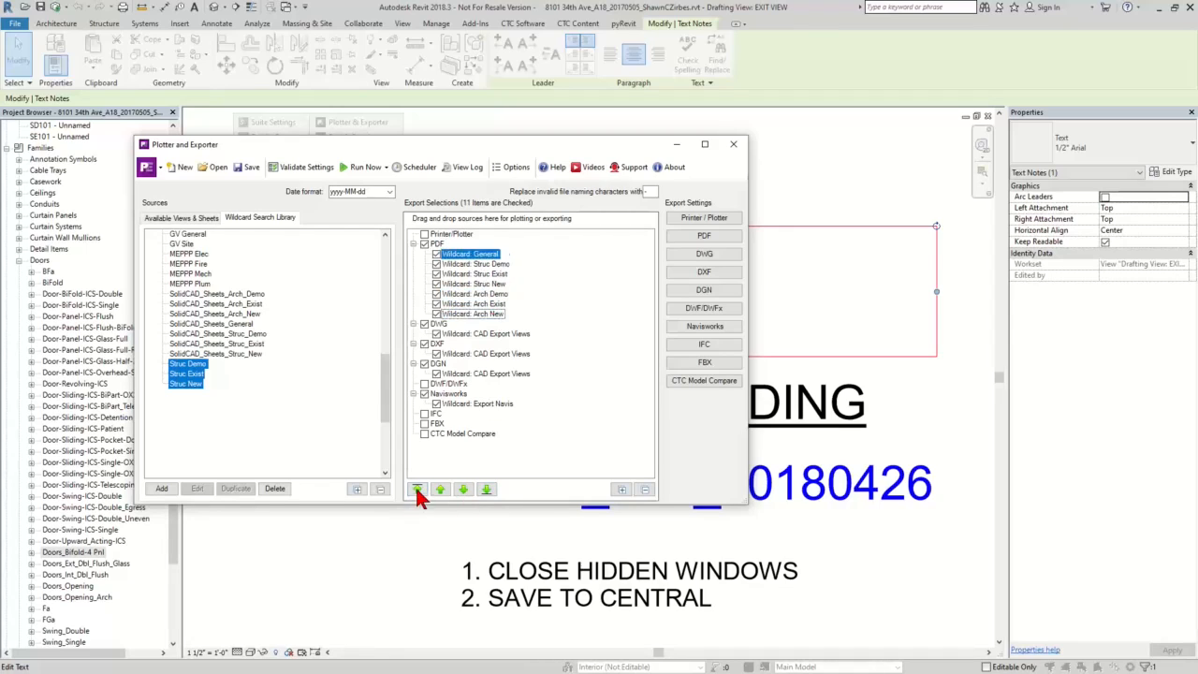
click(495, 275)
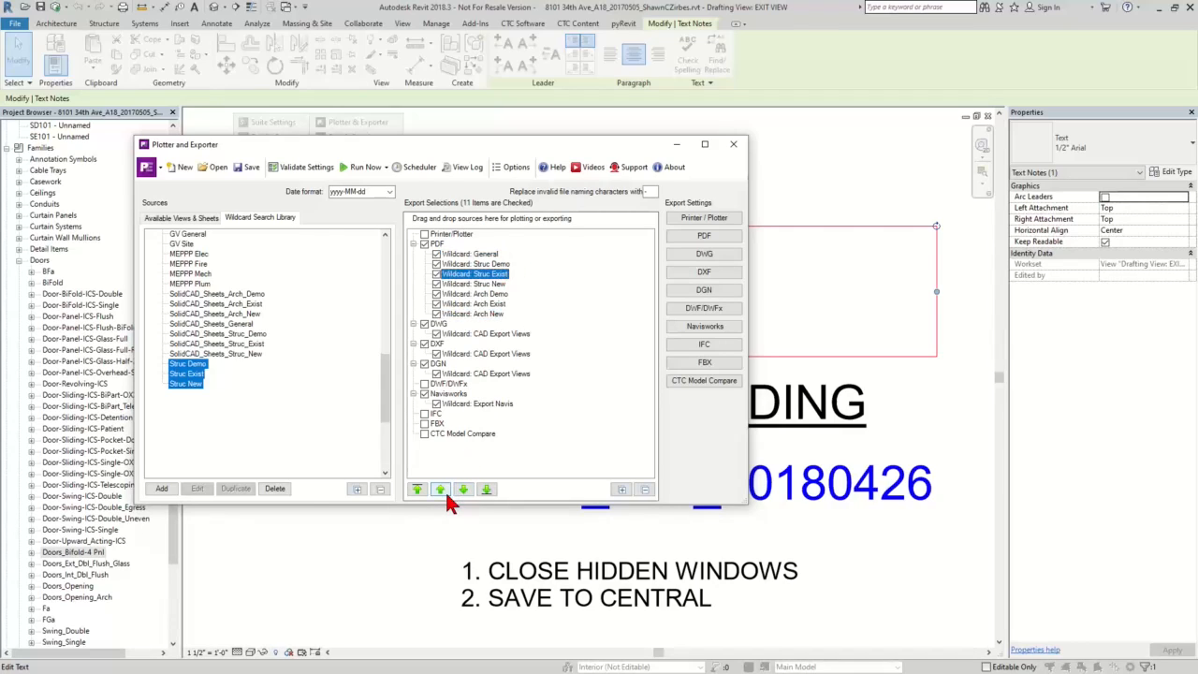
click(441, 490)
click(493, 283)
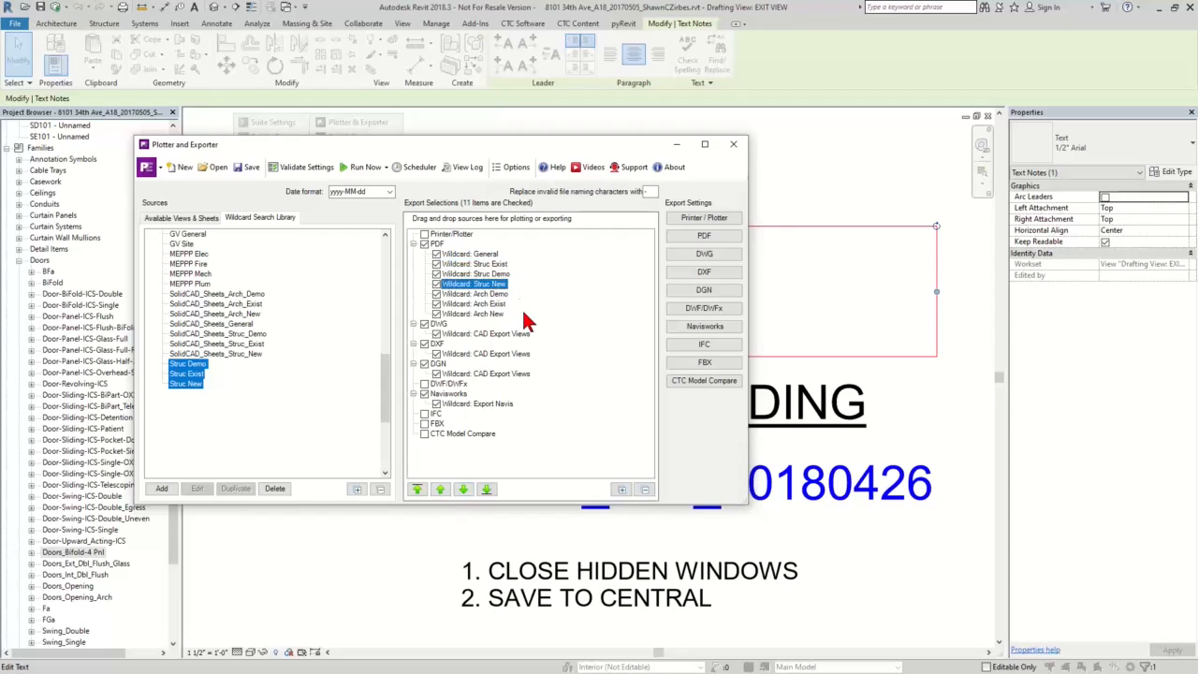
click(488, 294)
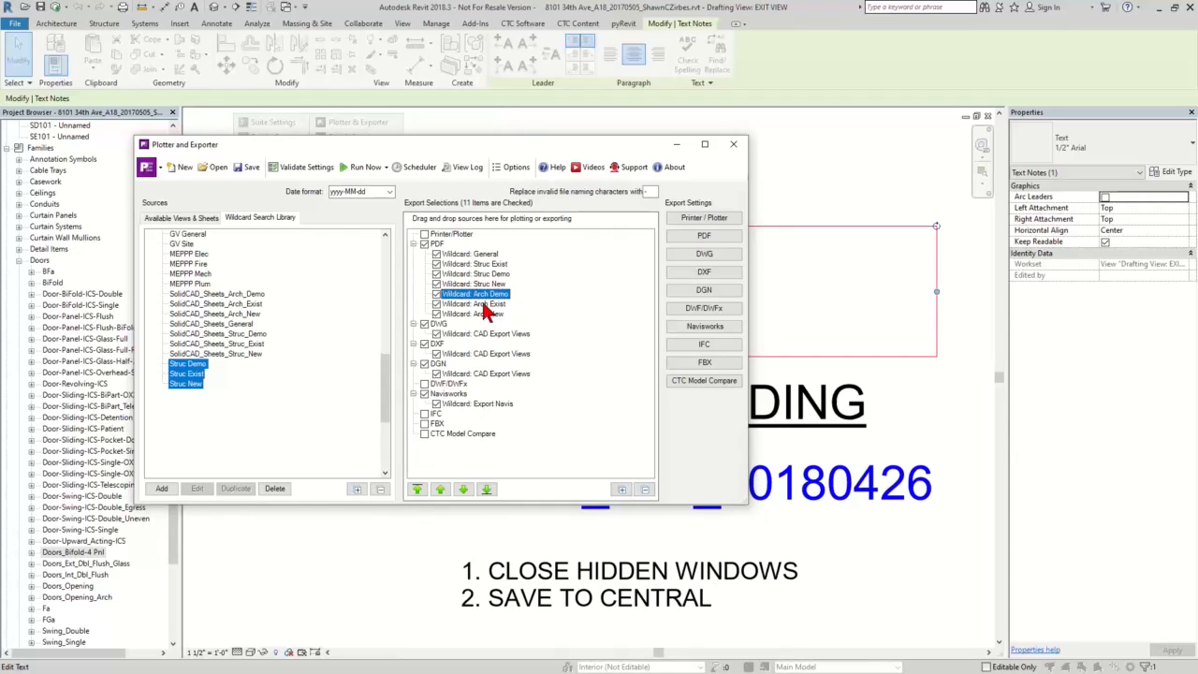
click(483, 304)
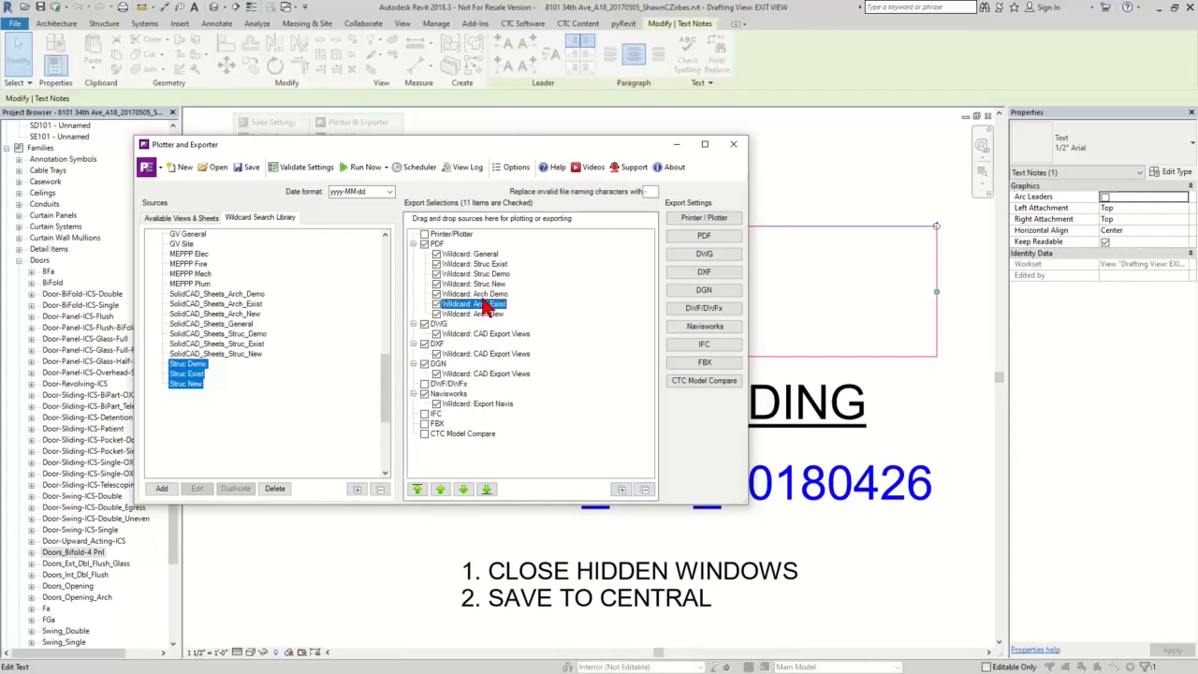
click(442, 490)
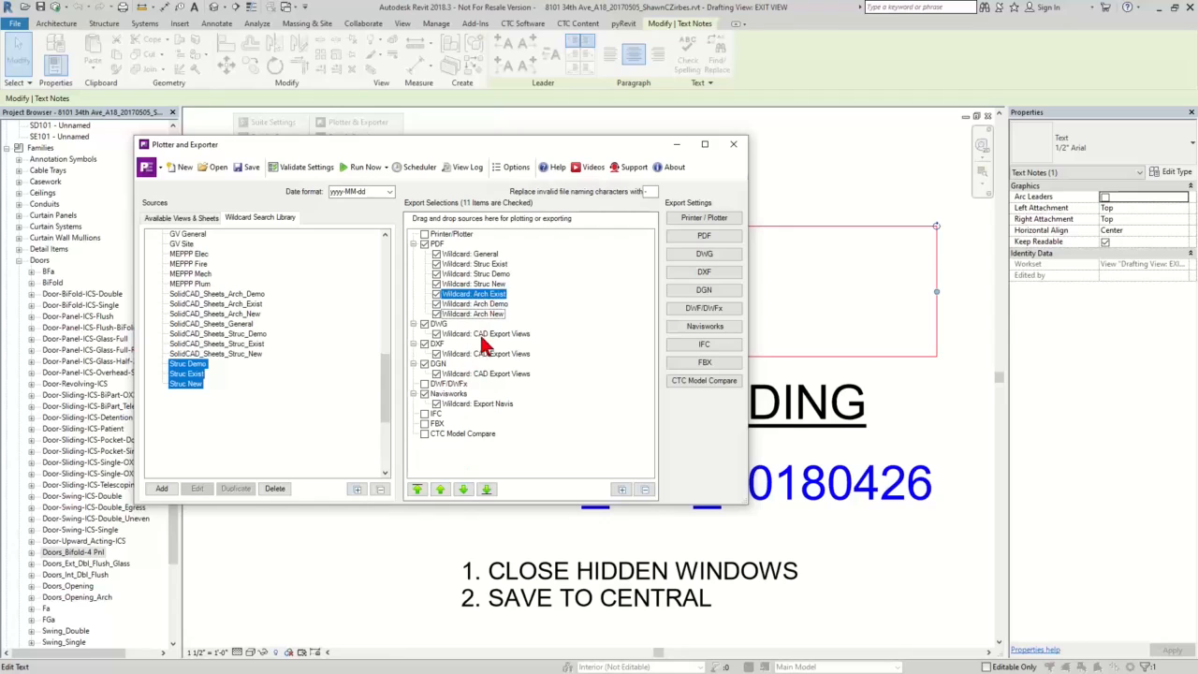
click(711, 236)
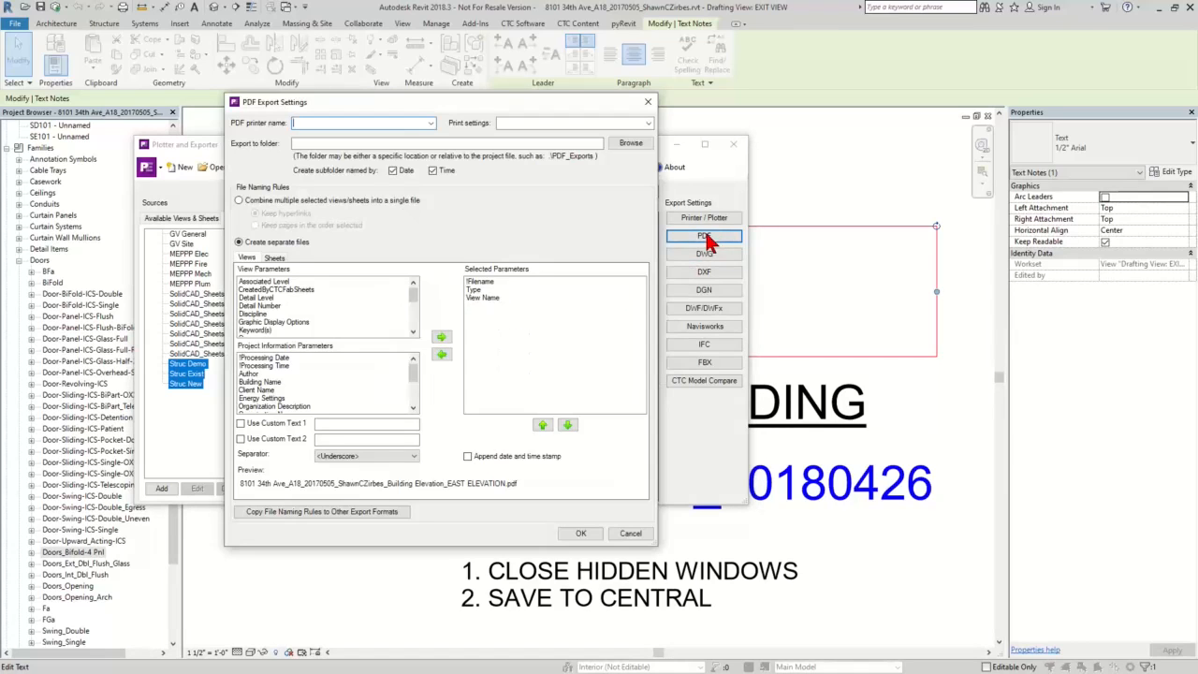
Set PDF exports to CTC PDF Writer with PDF-Arch E1 print settings and begin choosing a folder
click(431, 124)
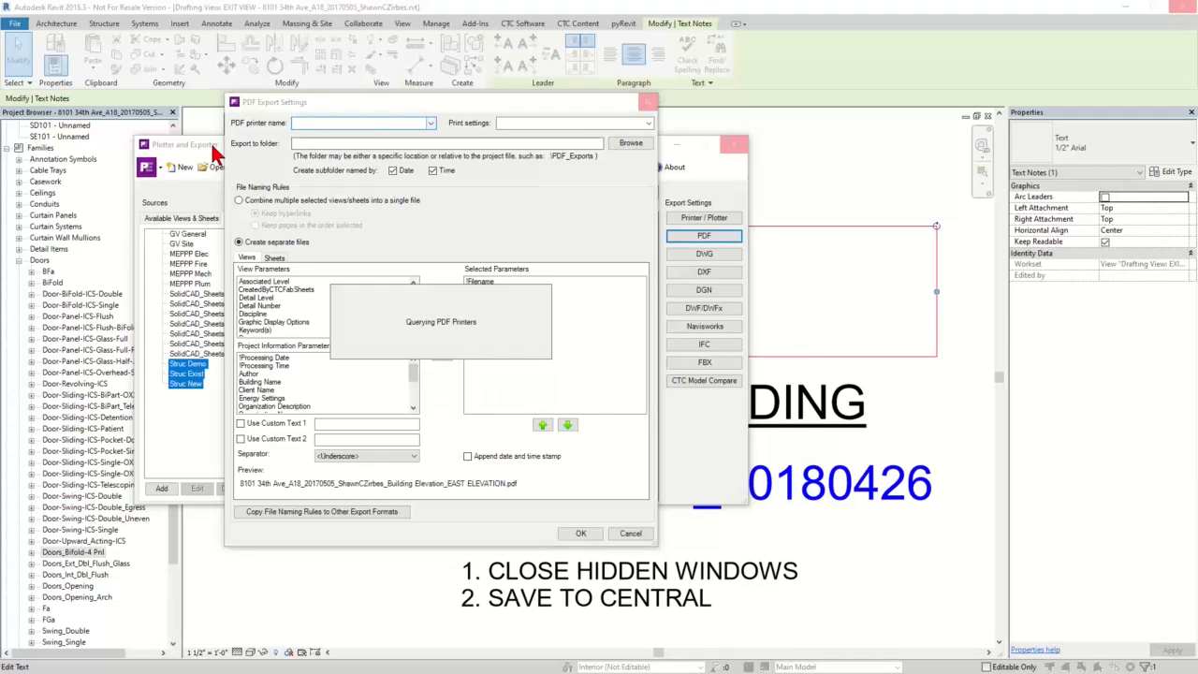
click(430, 122)
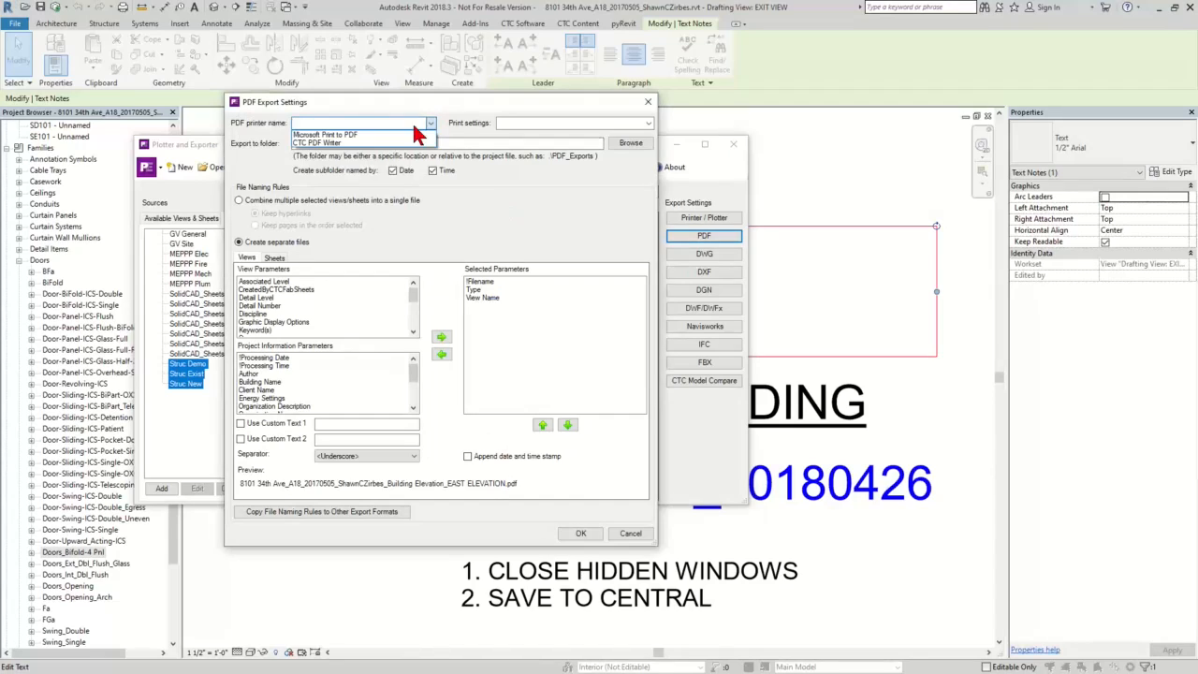
click(344, 143)
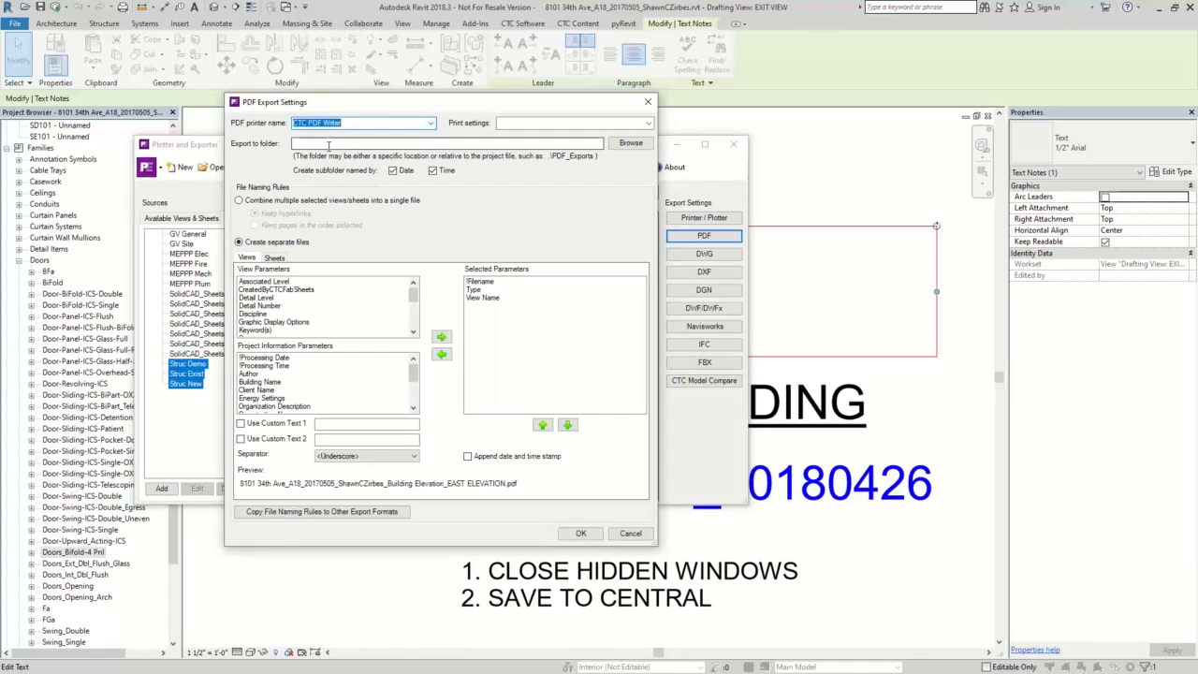
click(648, 124)
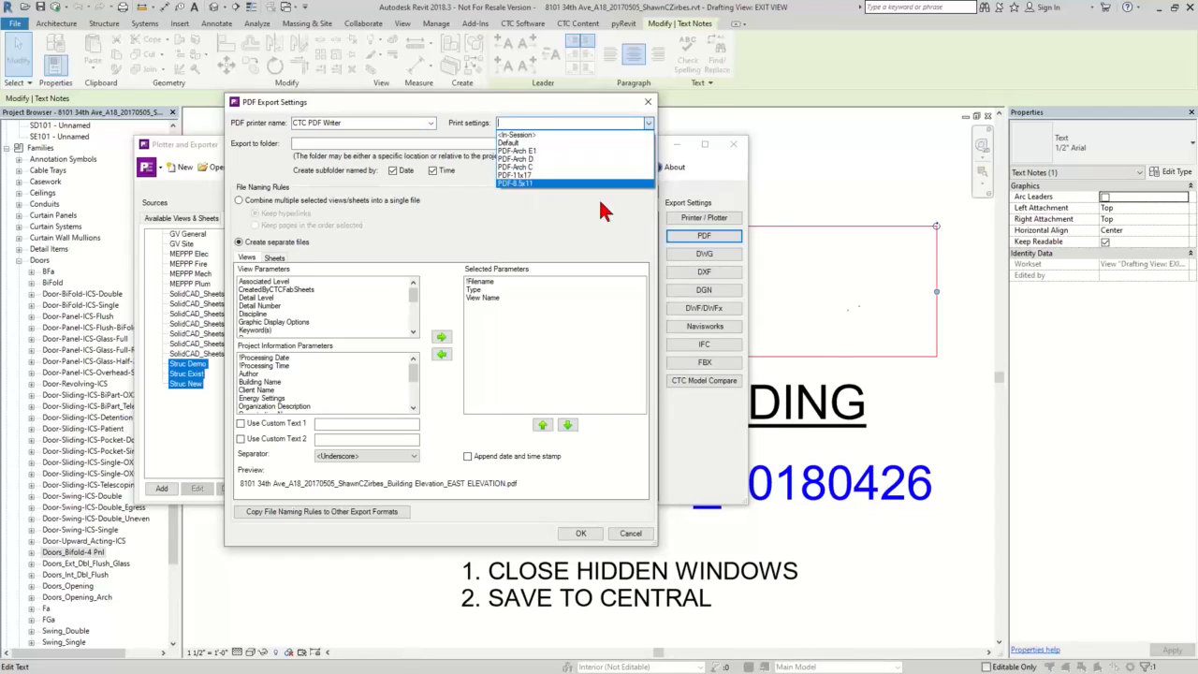
click(535, 152)
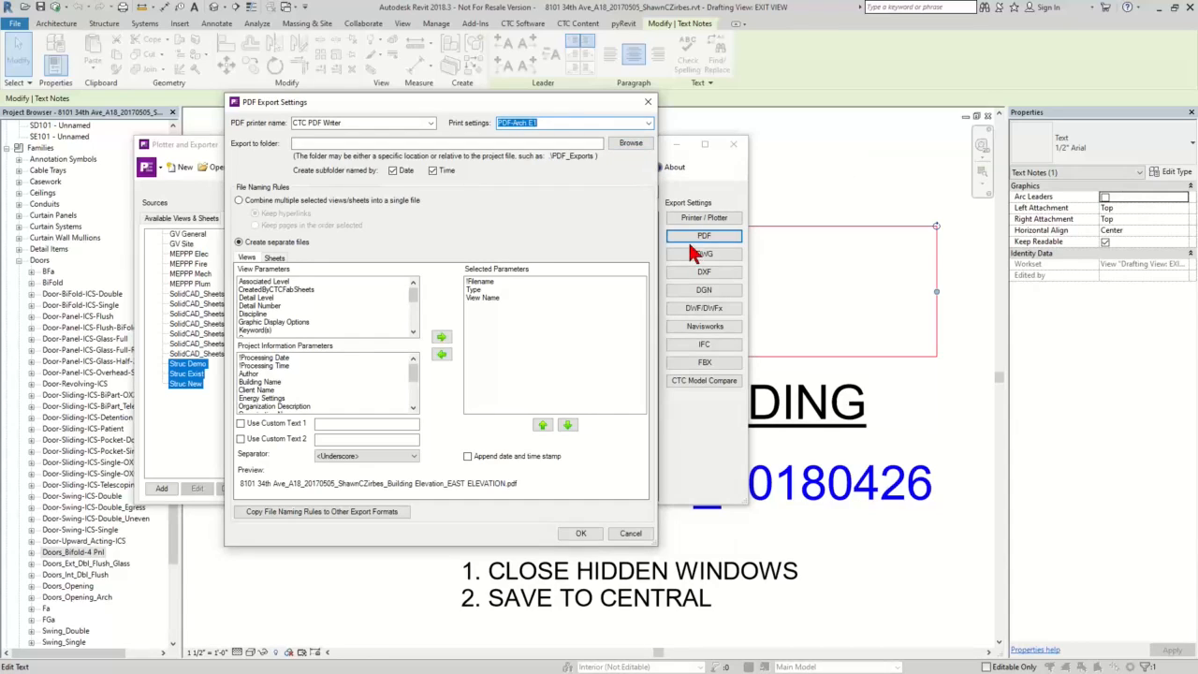
click(630, 143)
scroll(393, 365, down, 4)
scroll(395, 365, up, 2)
Target C:\!RET Demo\Revit Models\Exports\PDF for PDF exports, with date-only subfolders
double_click(413, 345)
double_click(418, 285)
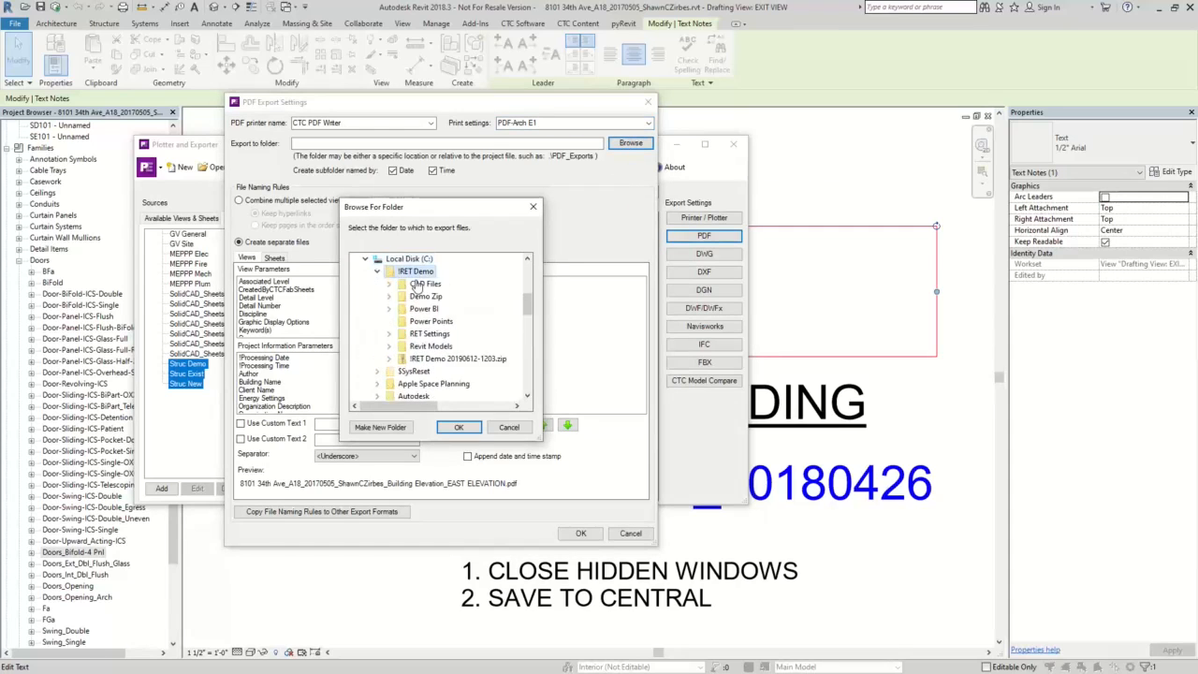
double_click(430, 345)
scroll(448, 351, down, 2)
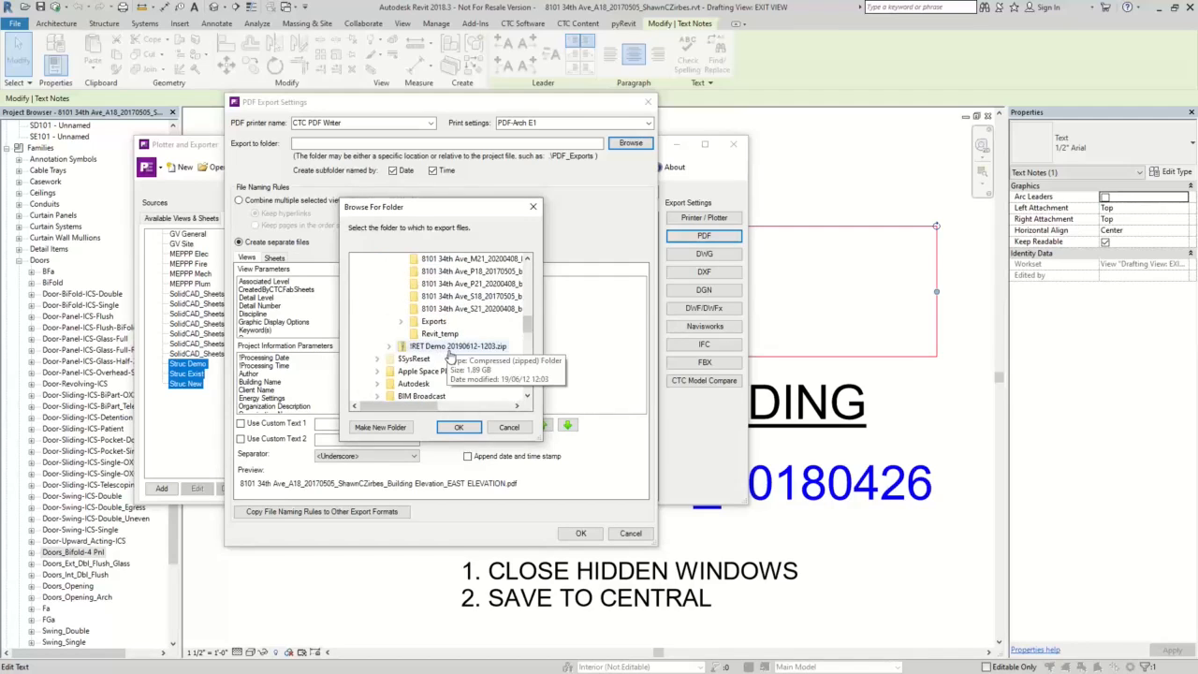
double_click(433, 321)
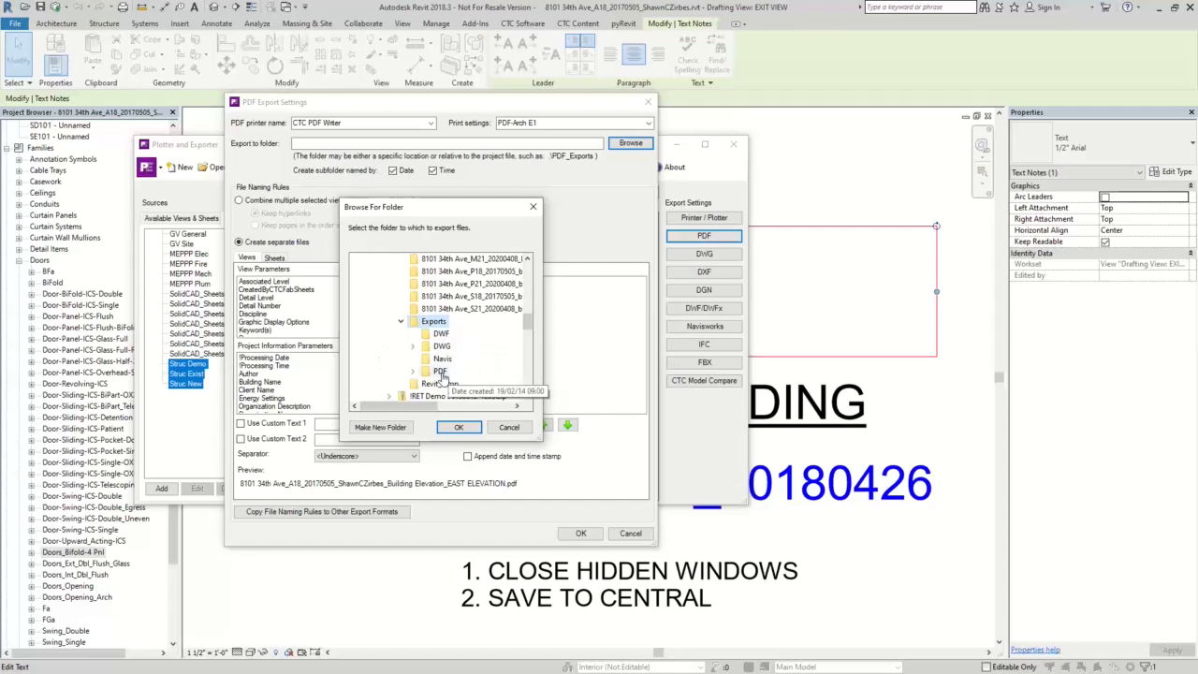
double_click(440, 372)
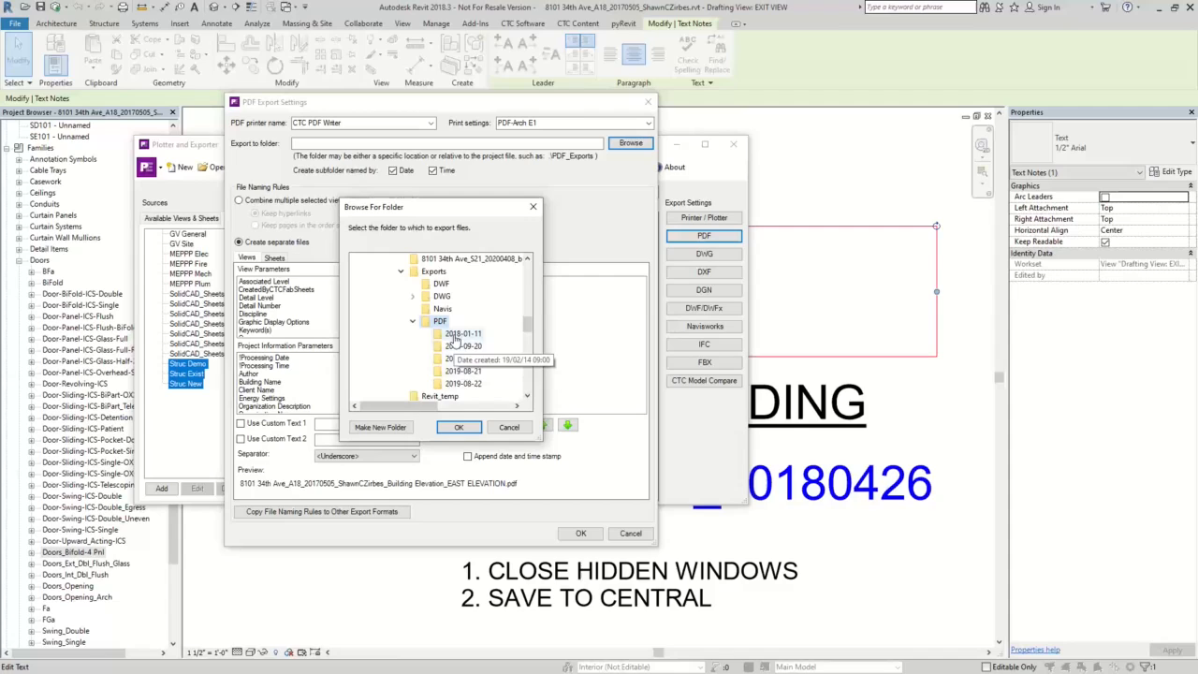
click(458, 429)
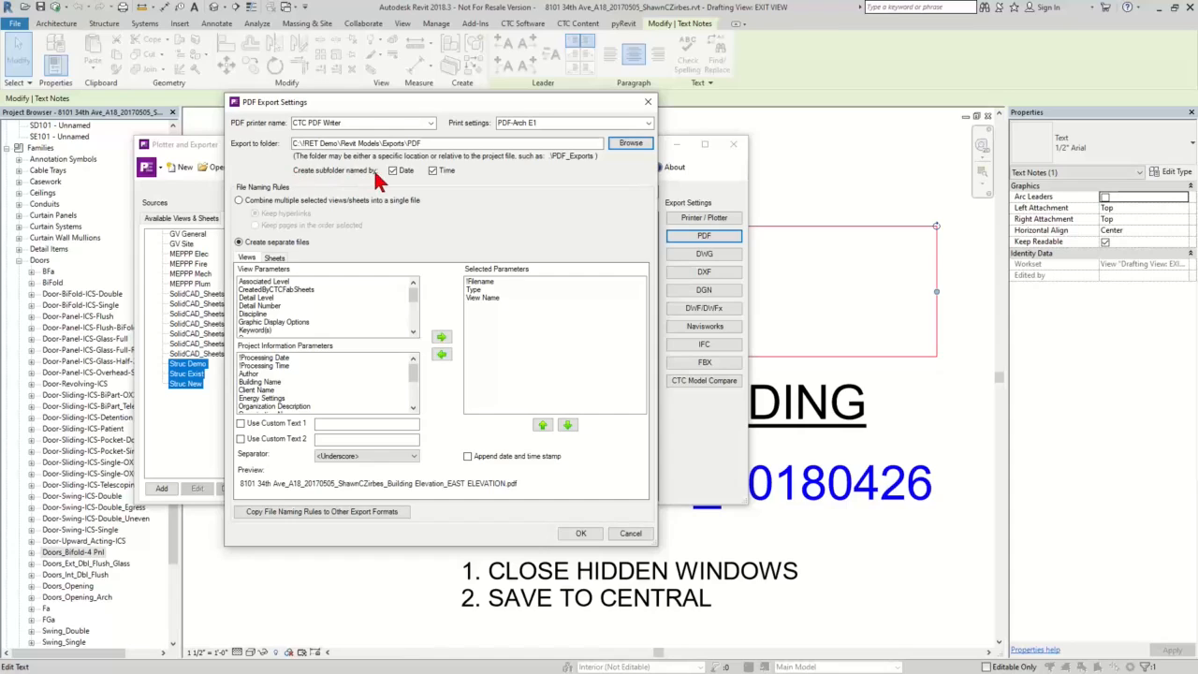
click(433, 170)
Combine sheets into one PDF in selection order and remove !Filename from its name
click(243, 200)
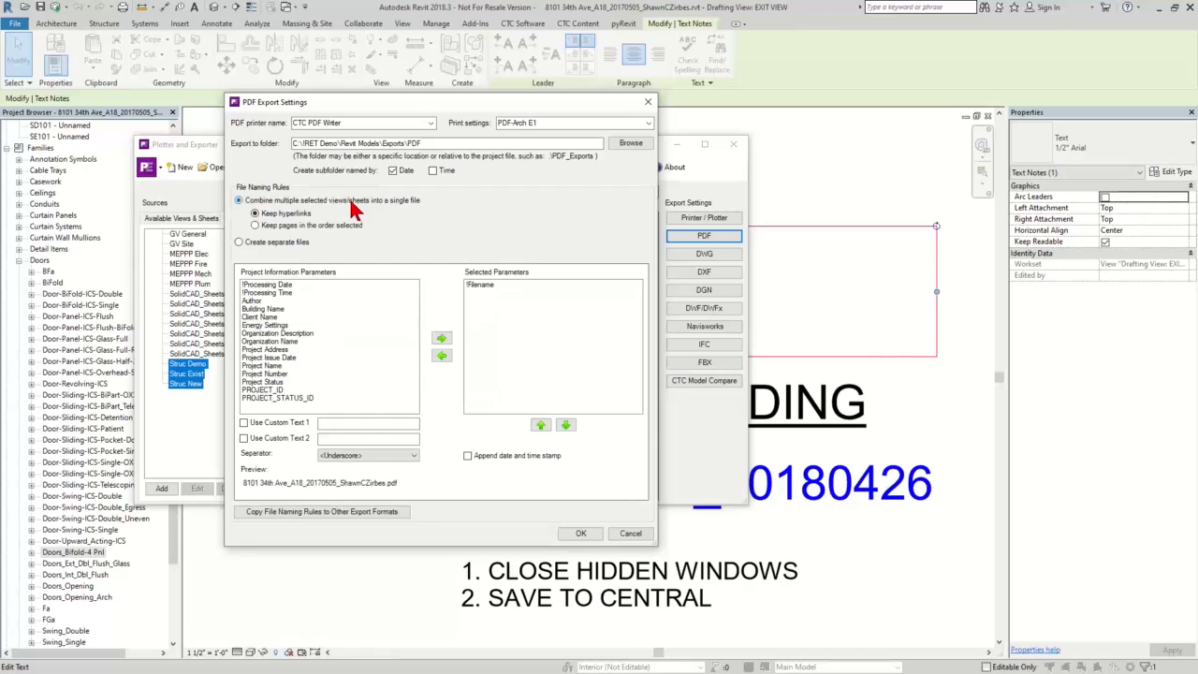
click(255, 226)
click(480, 286)
click(441, 355)
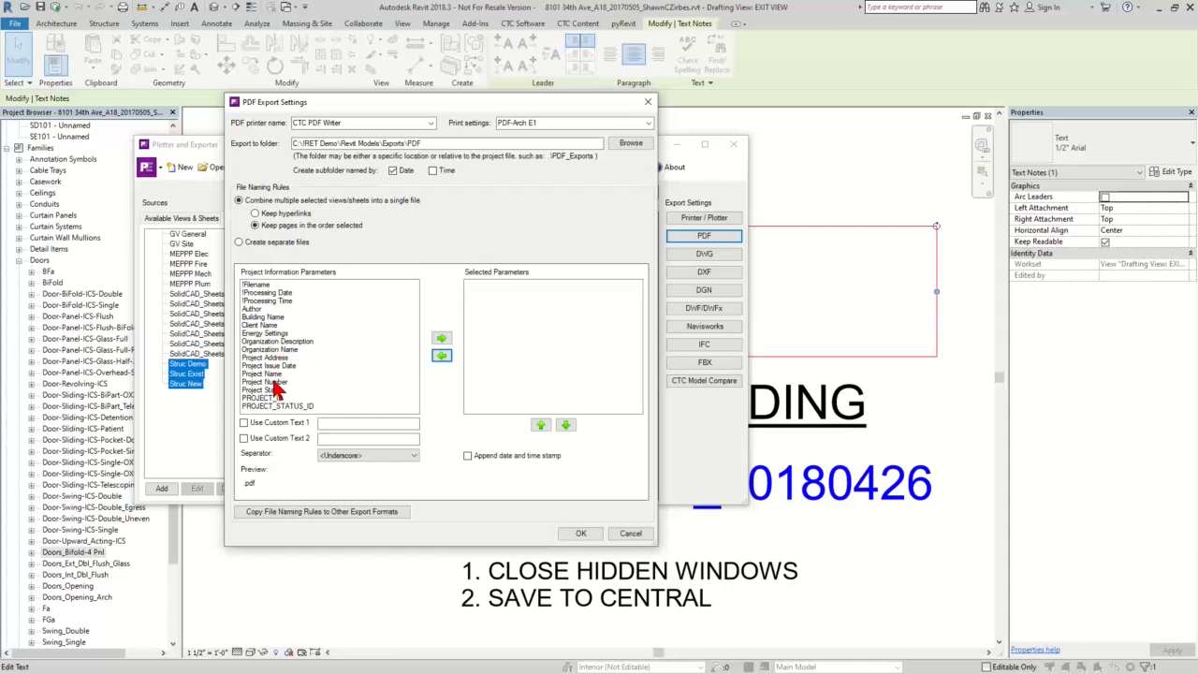
Name the combined PDF by Project Number, Project Name, processing date and time, then choose separate files
double_click(275, 383)
double_click(335, 374)
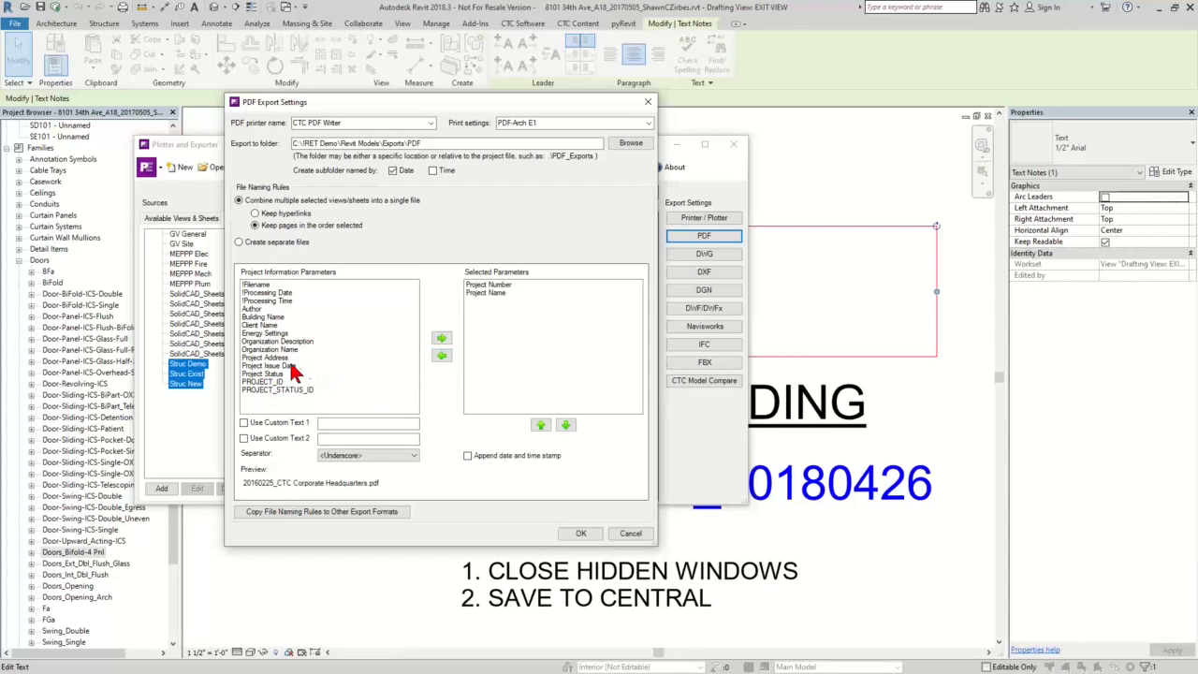
double_click(262, 293)
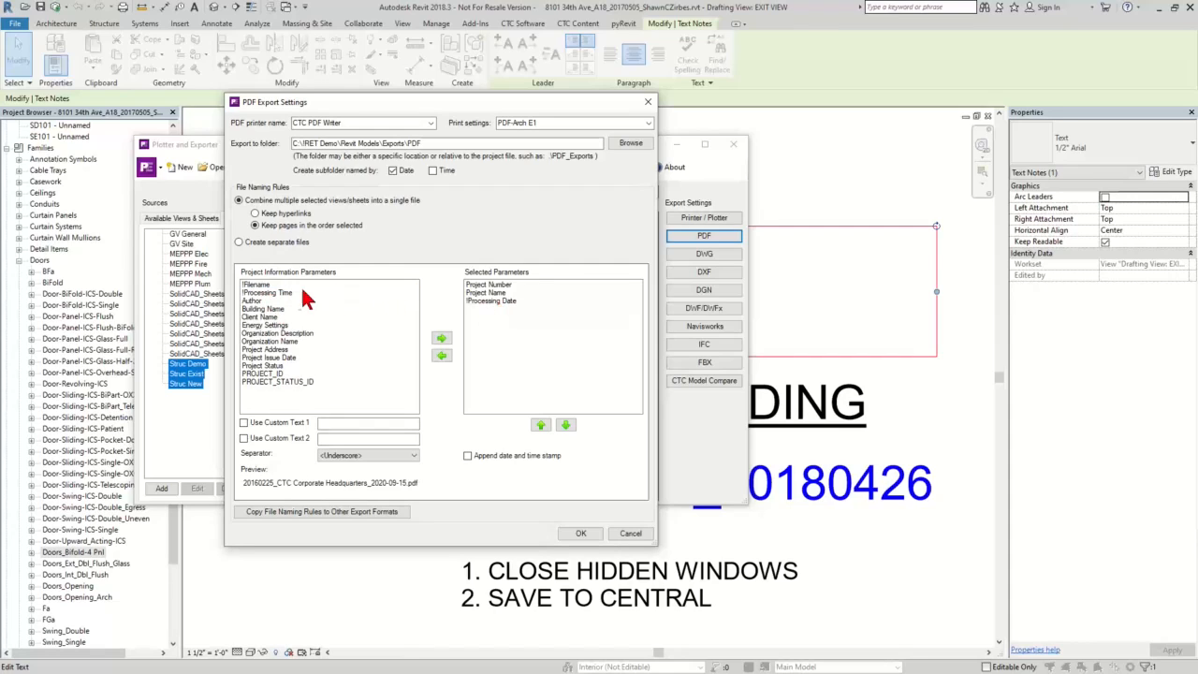
double_click(285, 292)
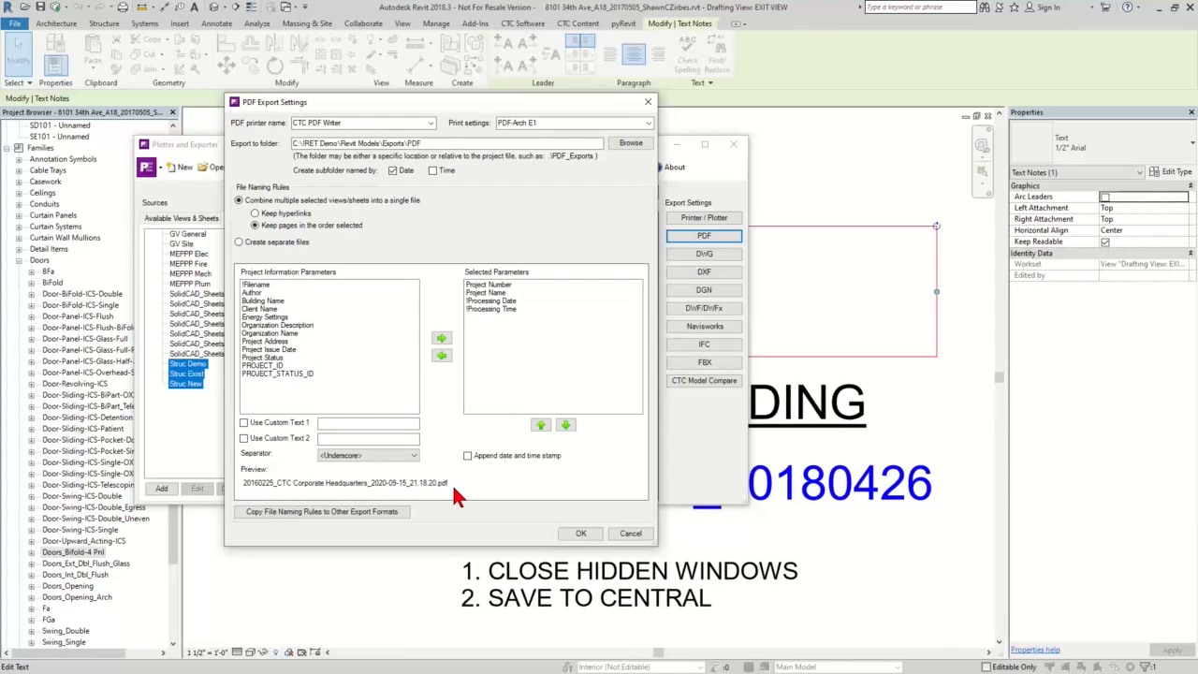
click(248, 241)
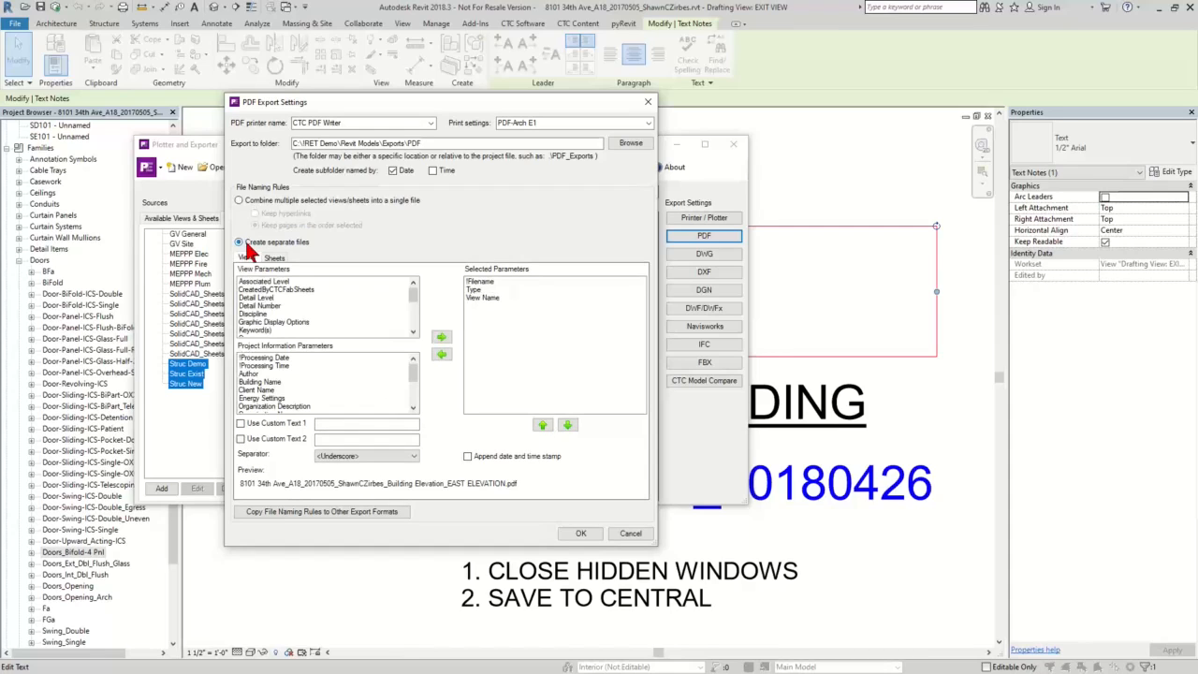
Remove !Filename from view file names and clear all sheet file name parameters
click(479, 282)
click(442, 355)
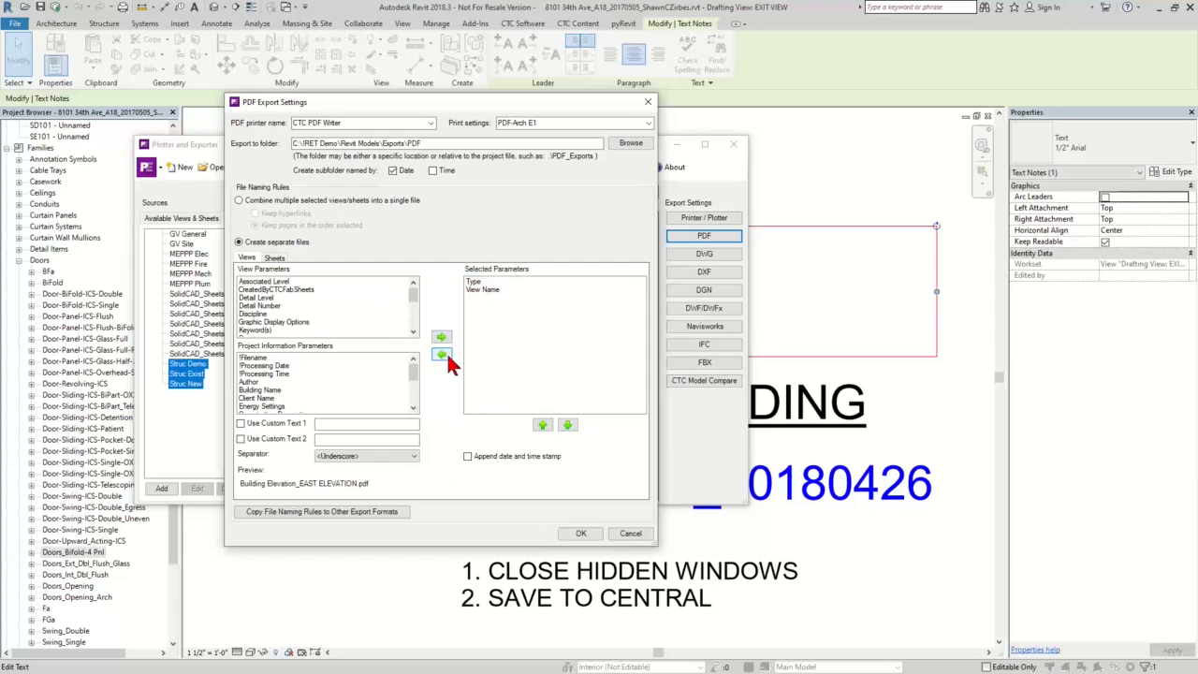
click(479, 290)
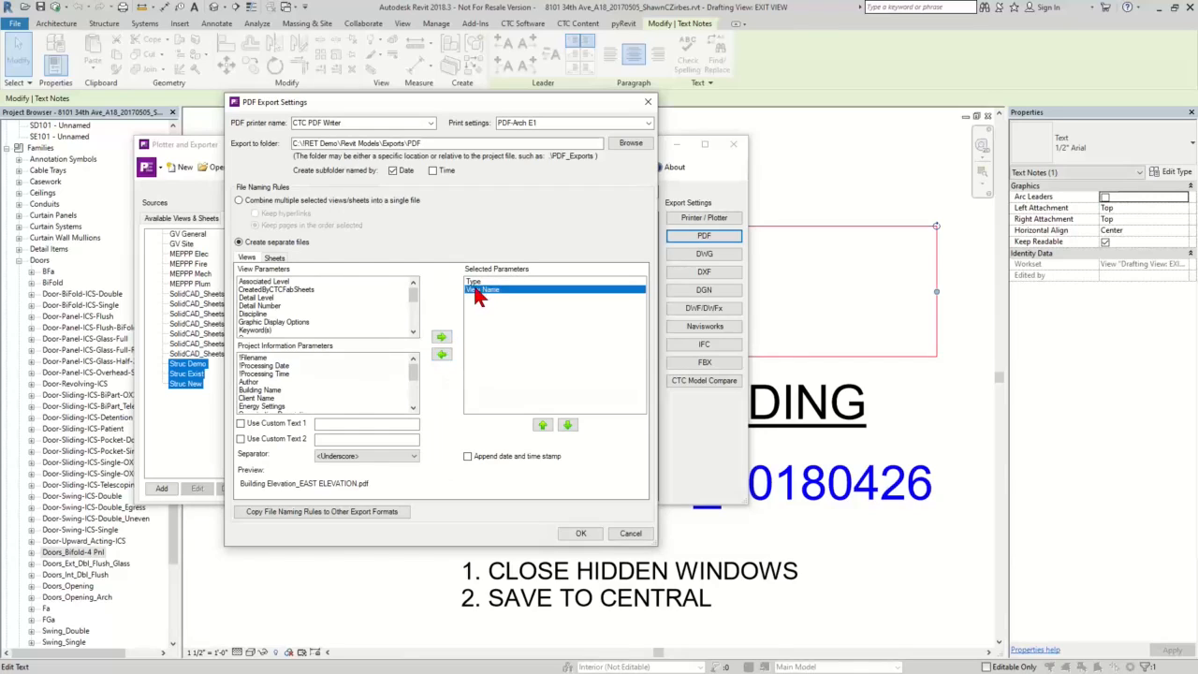
click(274, 257)
drag(482, 282, 491, 298)
click(441, 354)
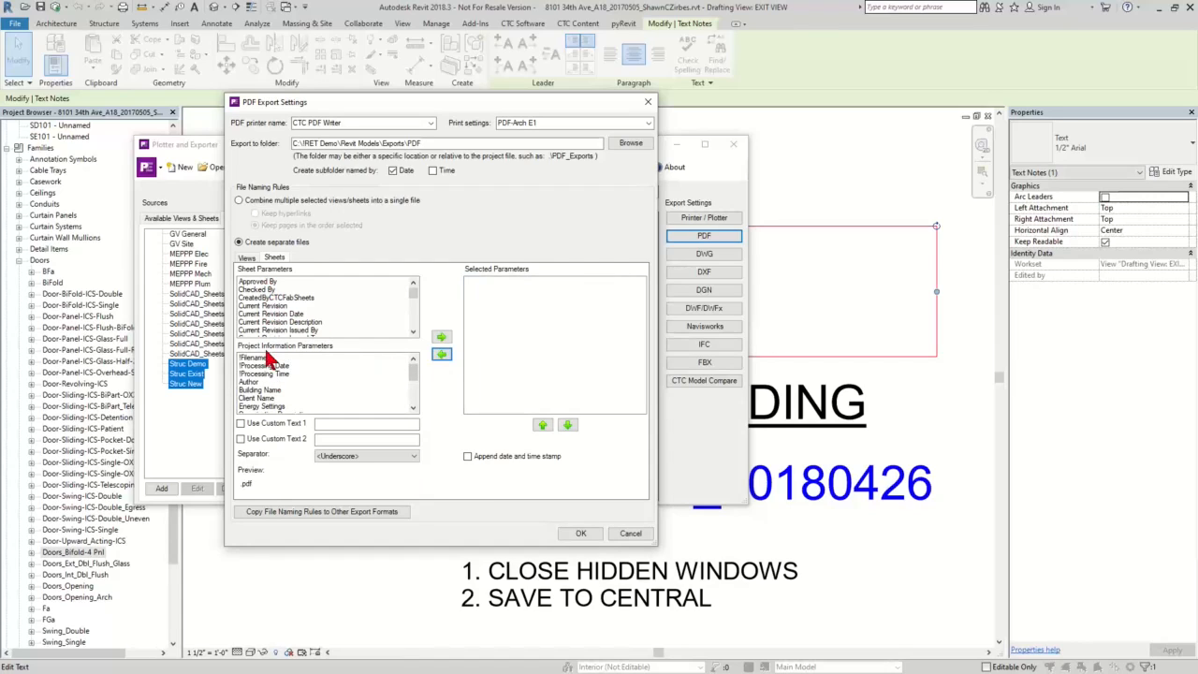
Build sheet PDF names from Project Number, Project Name, Sheet Number and Sheet Name
click(267, 389)
scroll(267, 389, down, 3)
click(277, 383)
double_click(277, 384)
double_click(267, 374)
click(277, 328)
scroll(277, 299, down, 5)
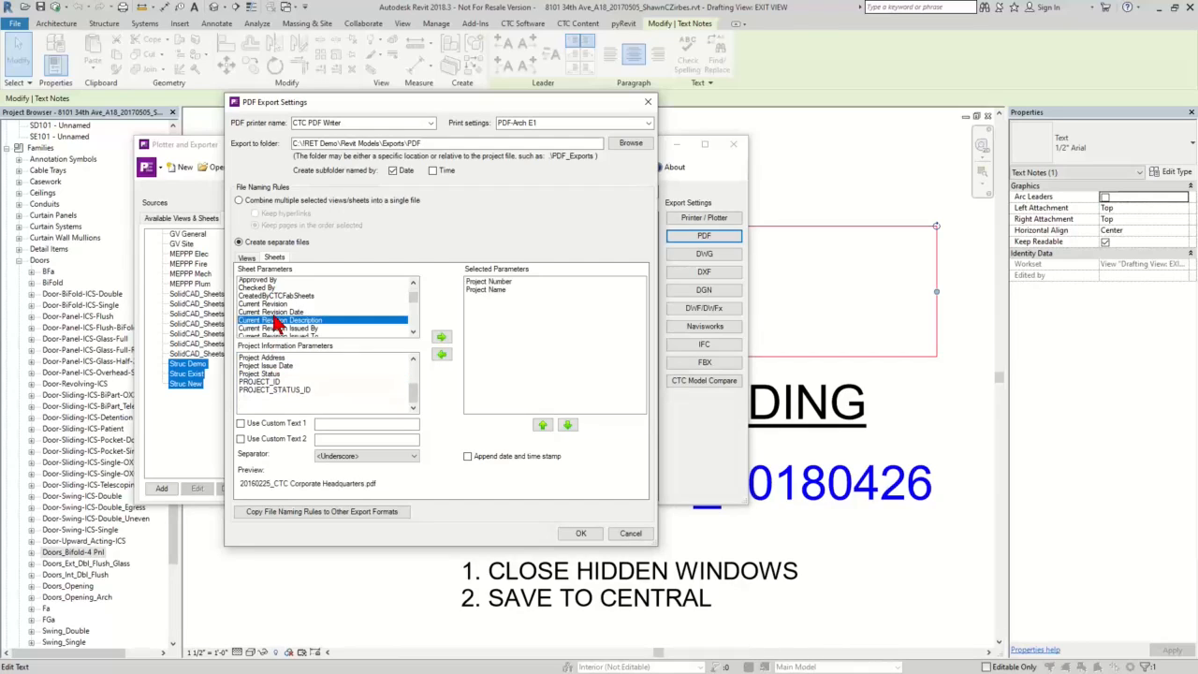
scroll(276, 300, down, 1)
click(270, 299)
double_click(272, 306)
double_click(273, 298)
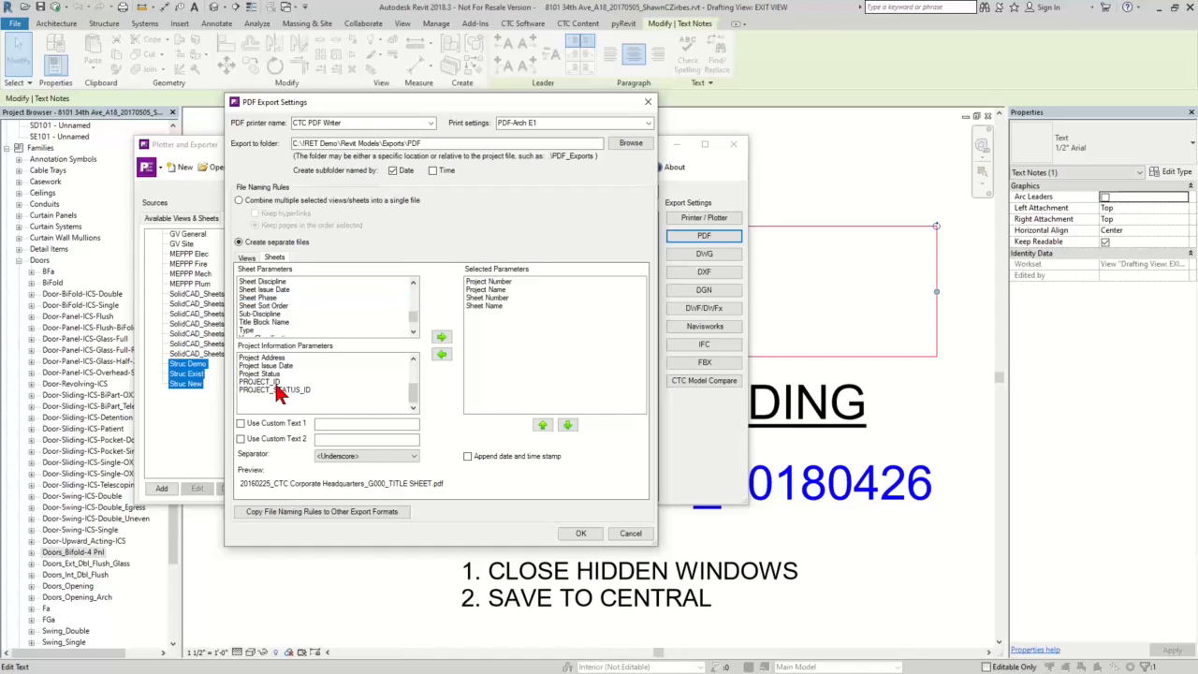
Append the processing date and processing time to the sheet PDF file name
scroll(267, 323, up, 1)
scroll(267, 370, up, 3)
double_click(267, 366)
double_click(265, 366)
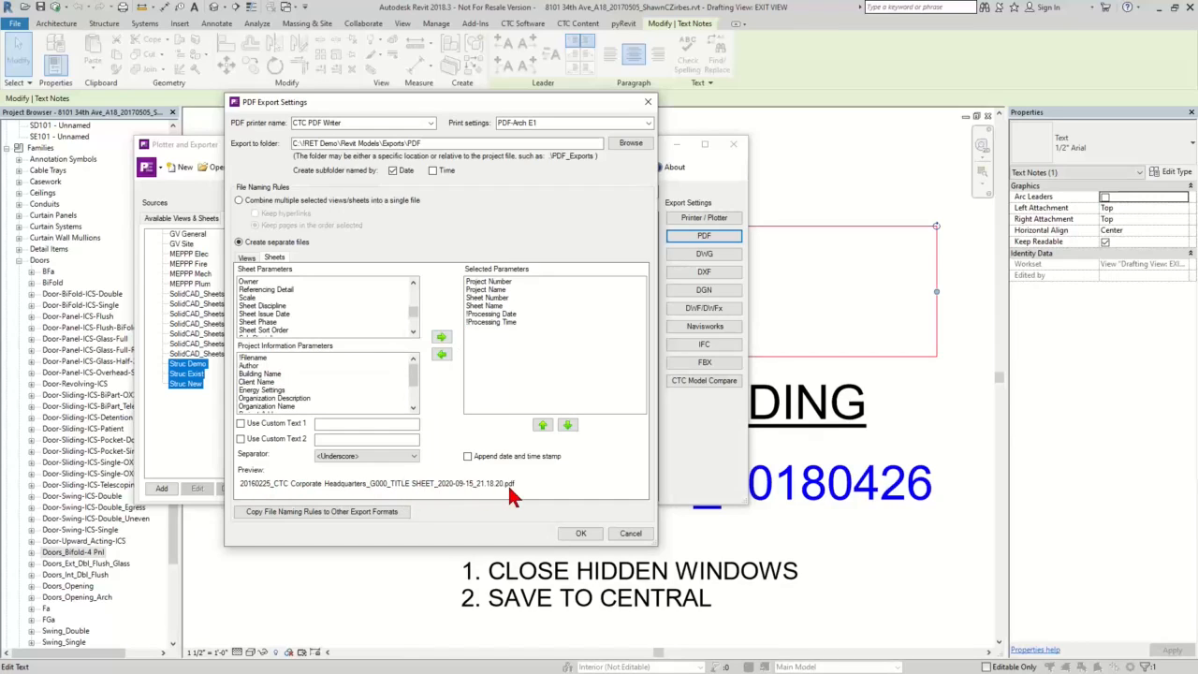
Return to combining into one PDF, accept the PDF settings, and bring up DWG settings
click(277, 199)
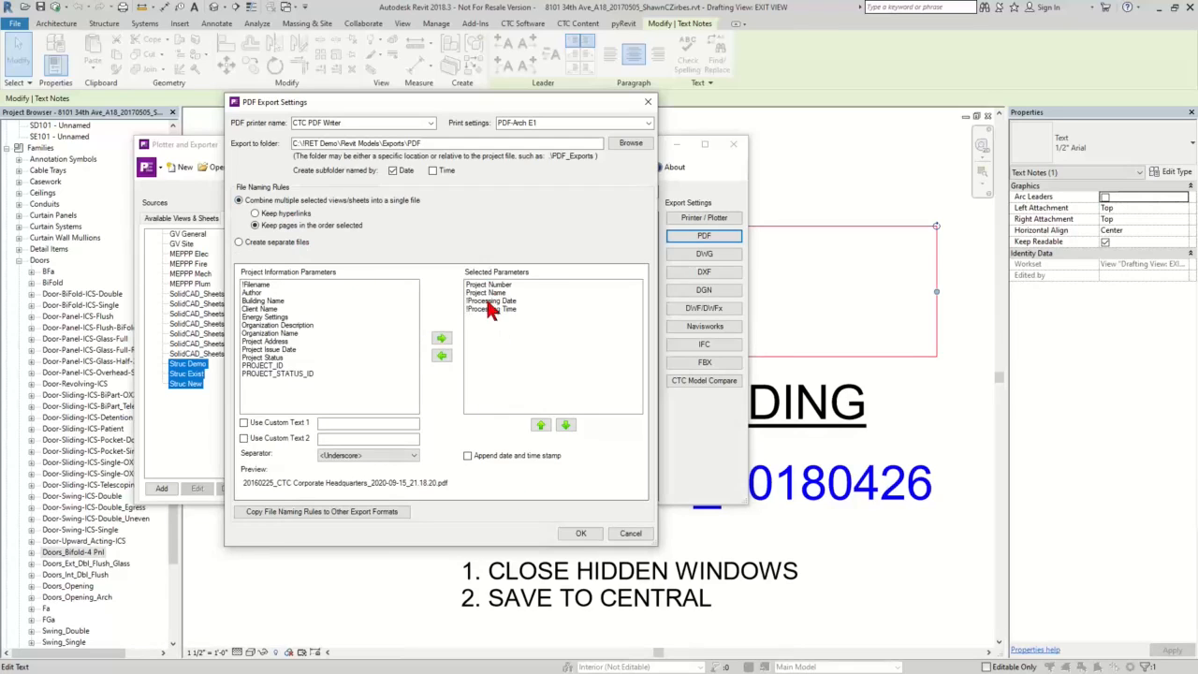
click(581, 534)
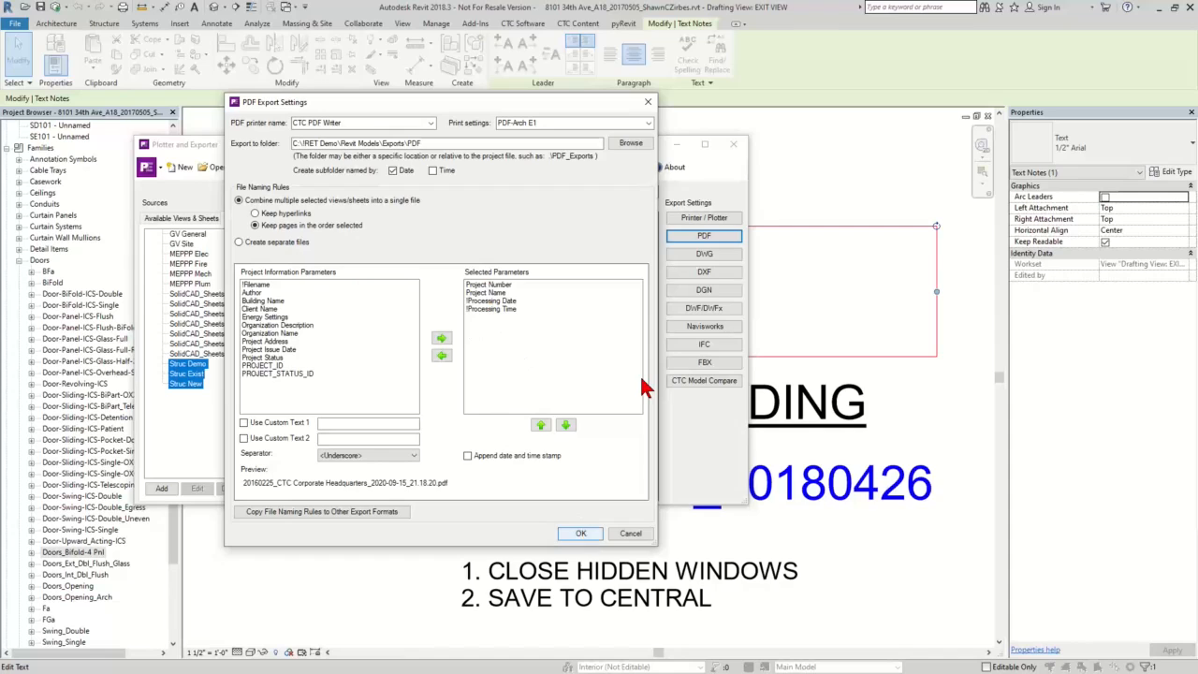
click(704, 255)
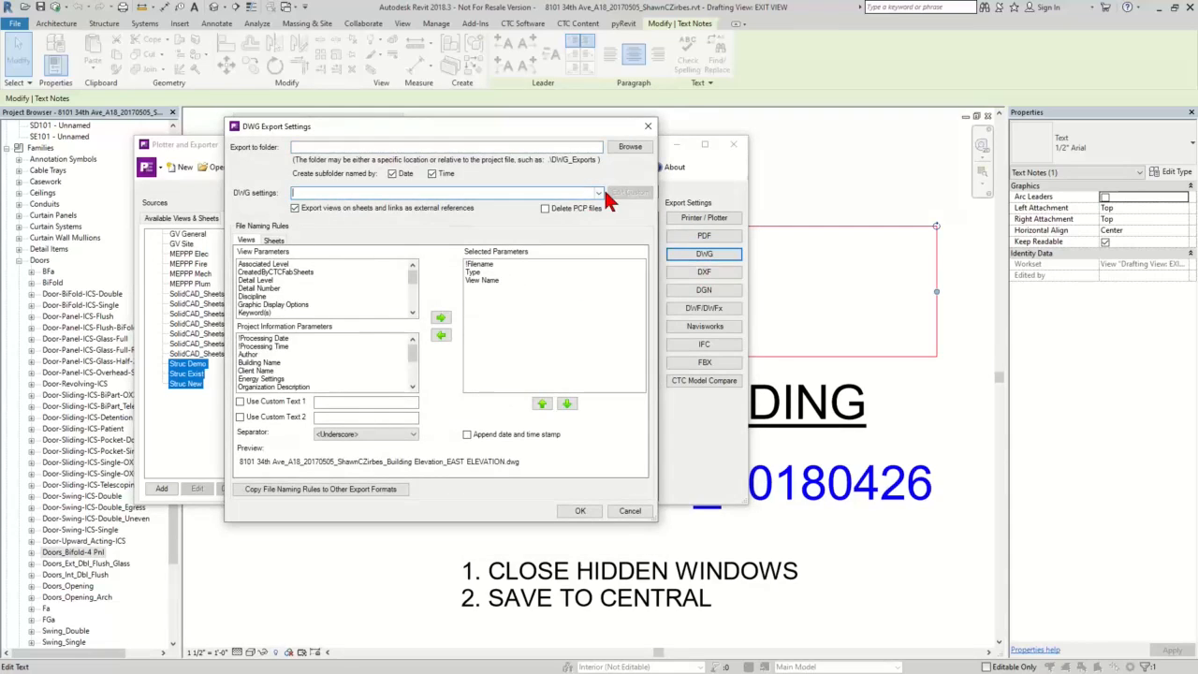
Use <custom export settings> for DWG exports and name subfolders by date only
click(599, 193)
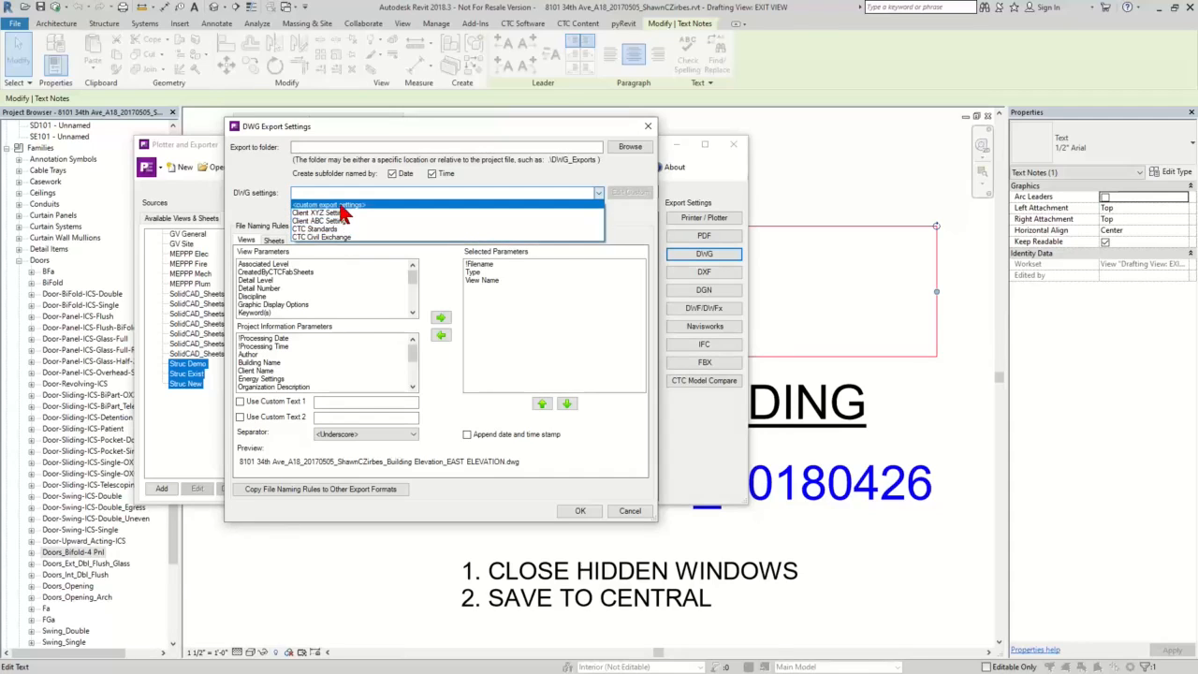
click(337, 205)
click(620, 192)
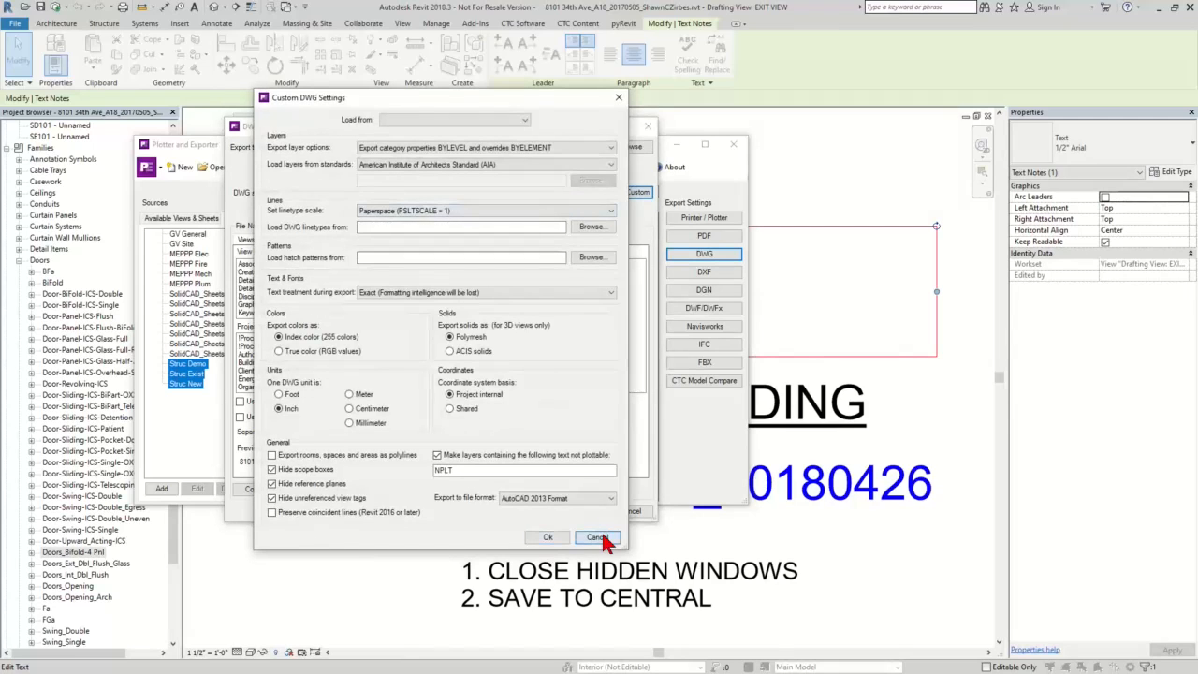
click(598, 537)
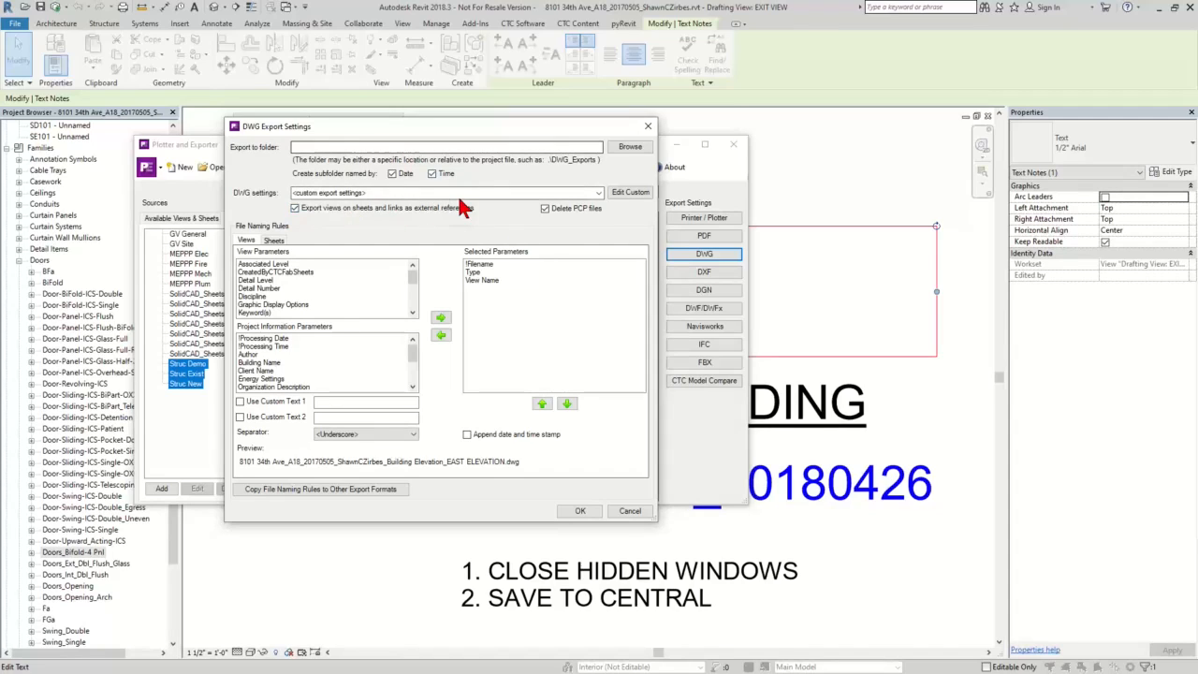
click(432, 173)
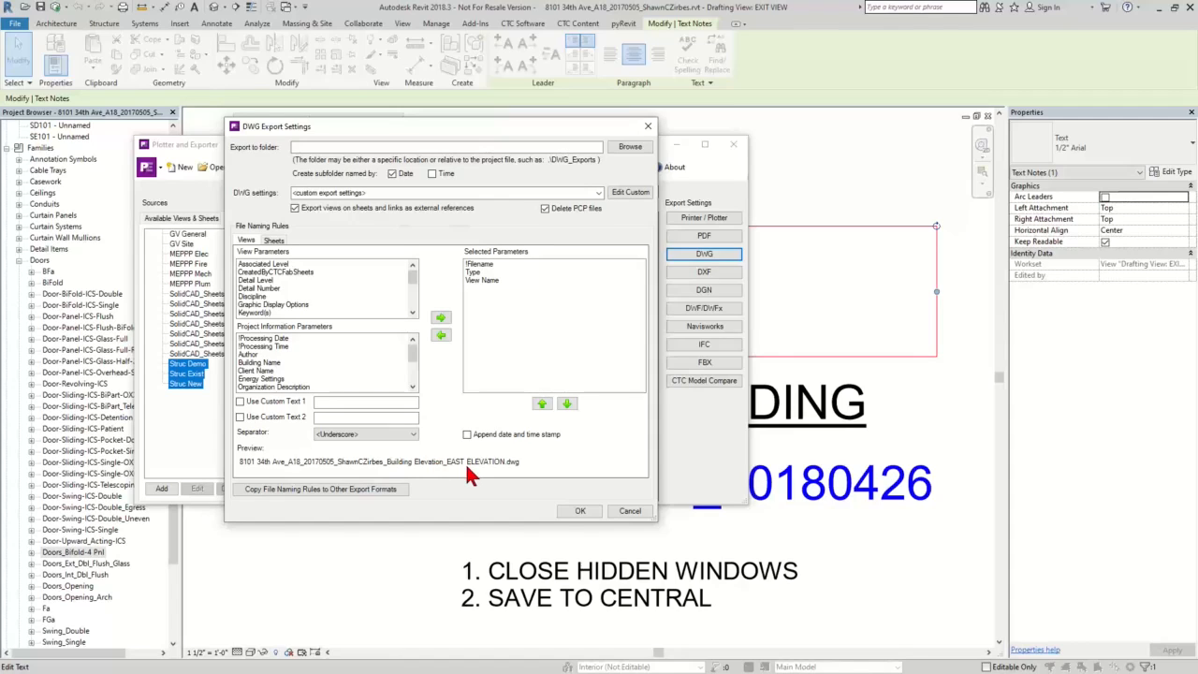
Try the separator options, settling on <Space><Hyphen><Space> for DWG view file names
click(366, 434)
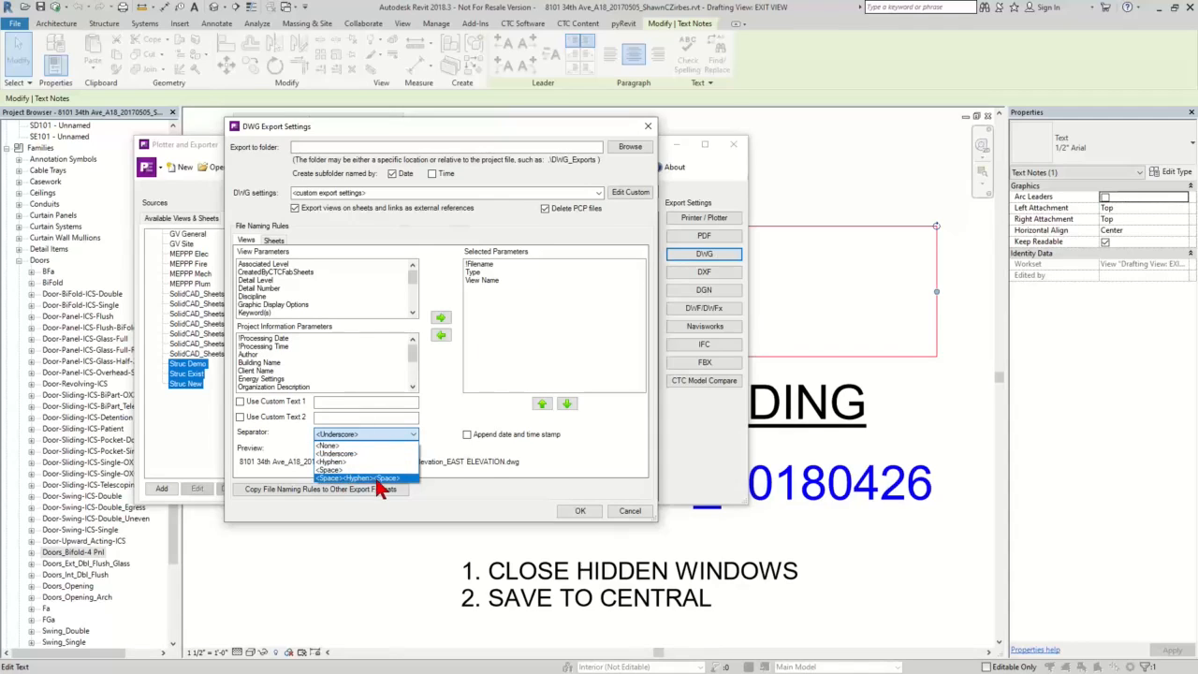
click(353, 447)
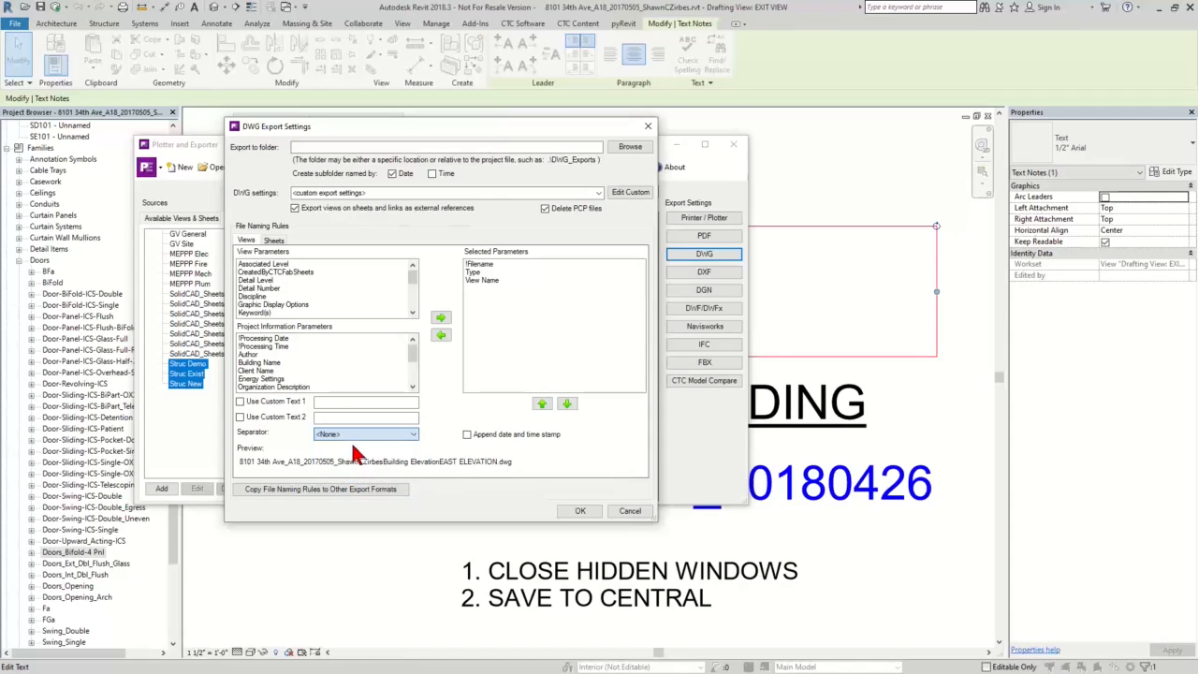
click(341, 433)
click(339, 475)
click(342, 434)
click(346, 477)
click(342, 434)
click(342, 457)
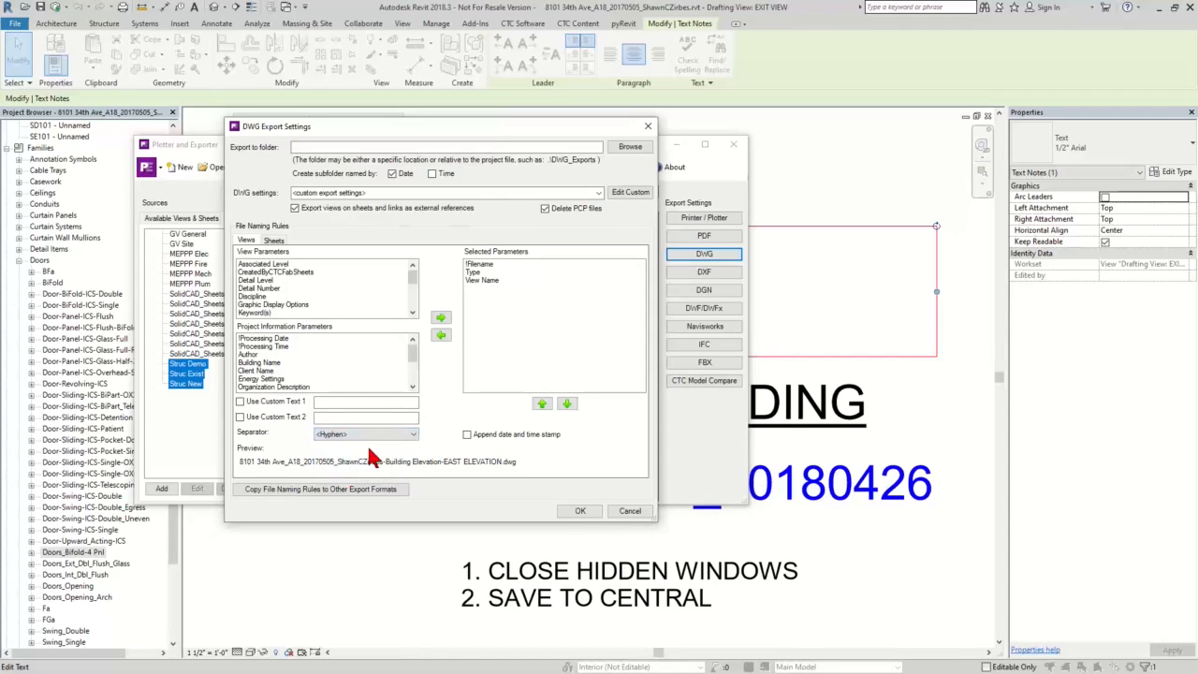
click(367, 435)
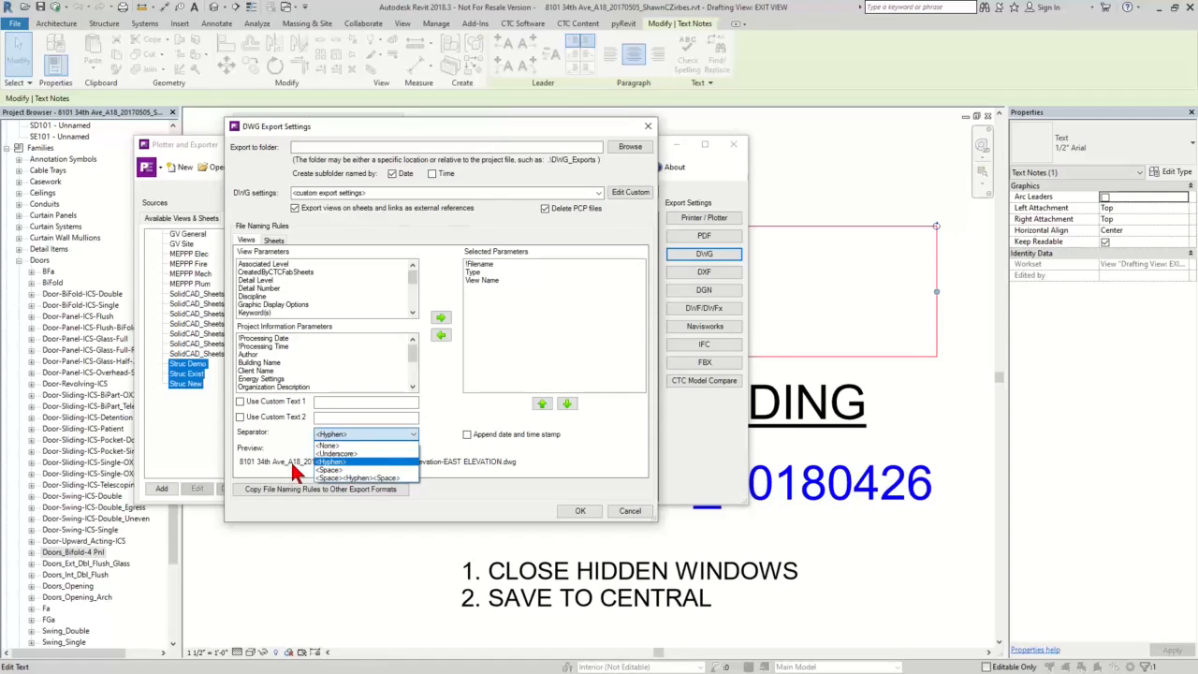
click(345, 478)
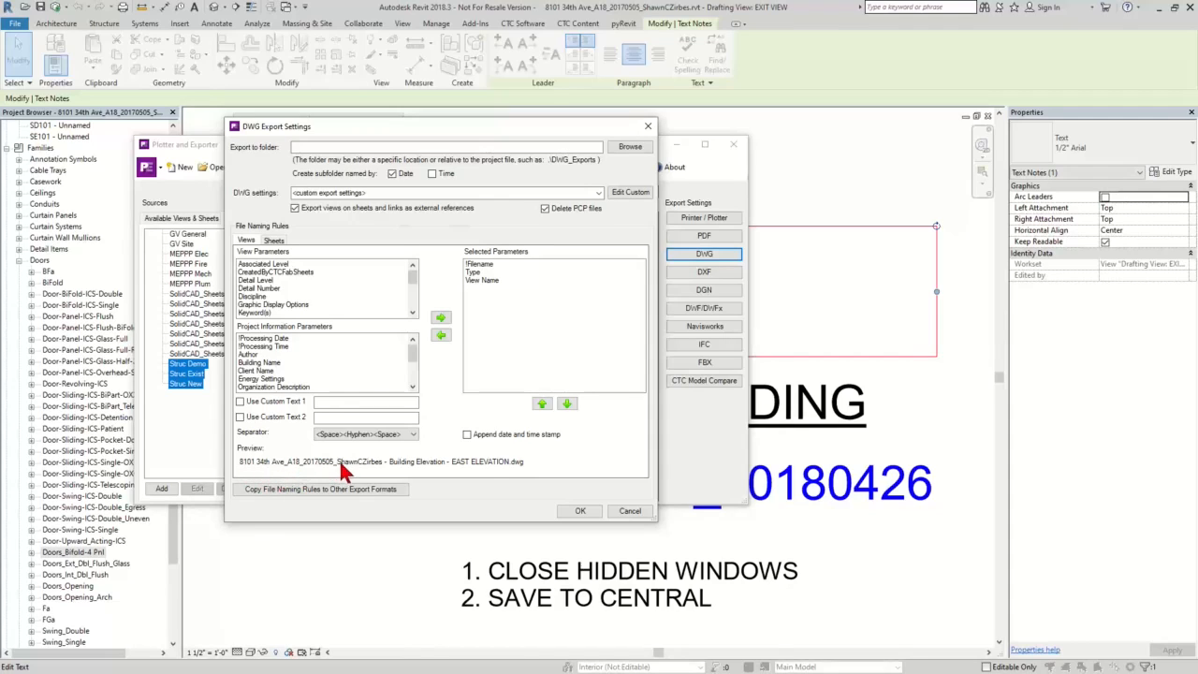
Set sheet DWG file names to use <Underscore> separators and accept the DWG settings
click(274, 240)
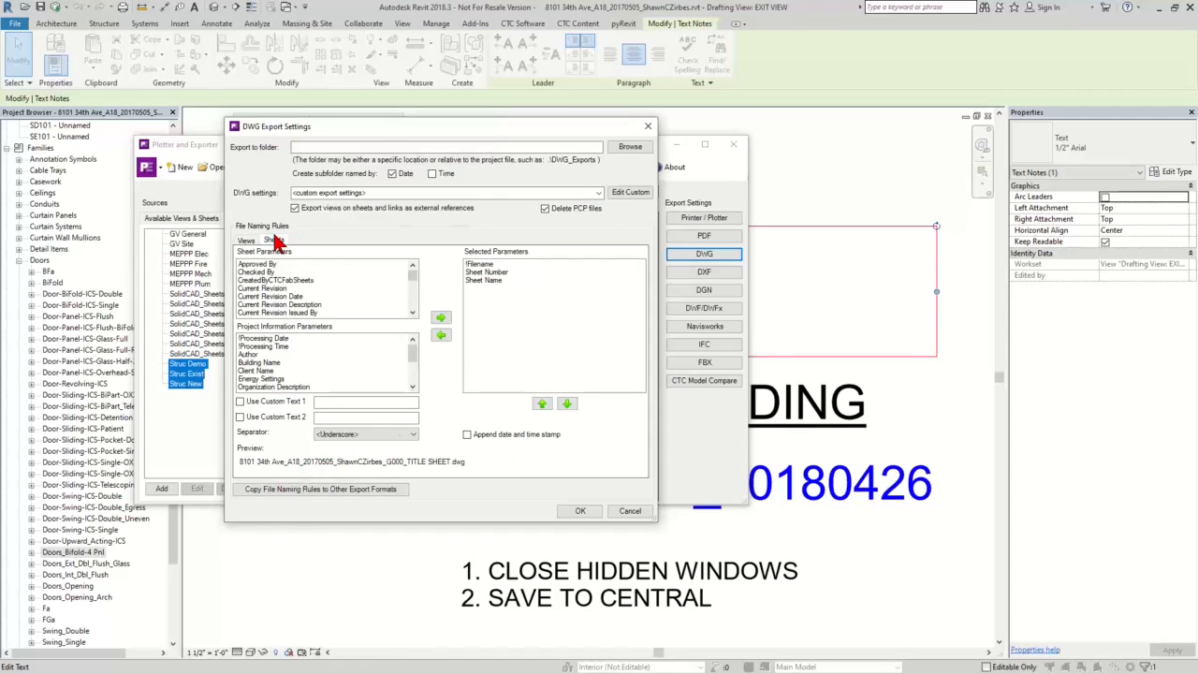
click(363, 435)
click(374, 482)
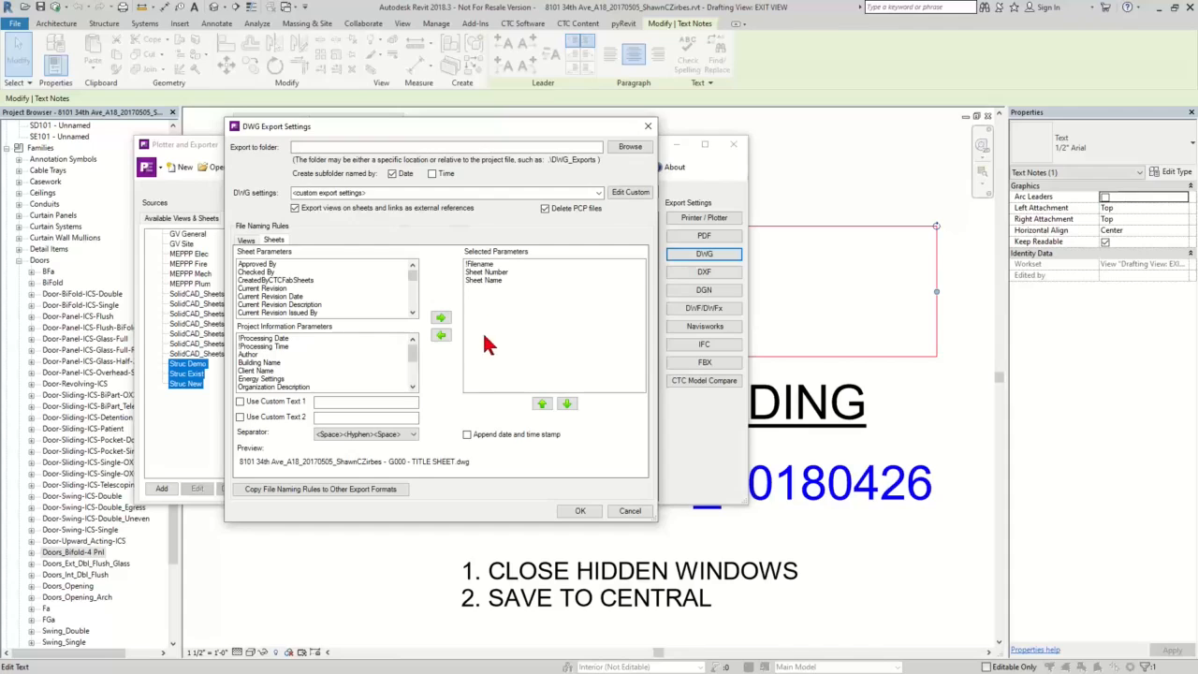
click(364, 434)
click(335, 446)
click(335, 436)
click(337, 454)
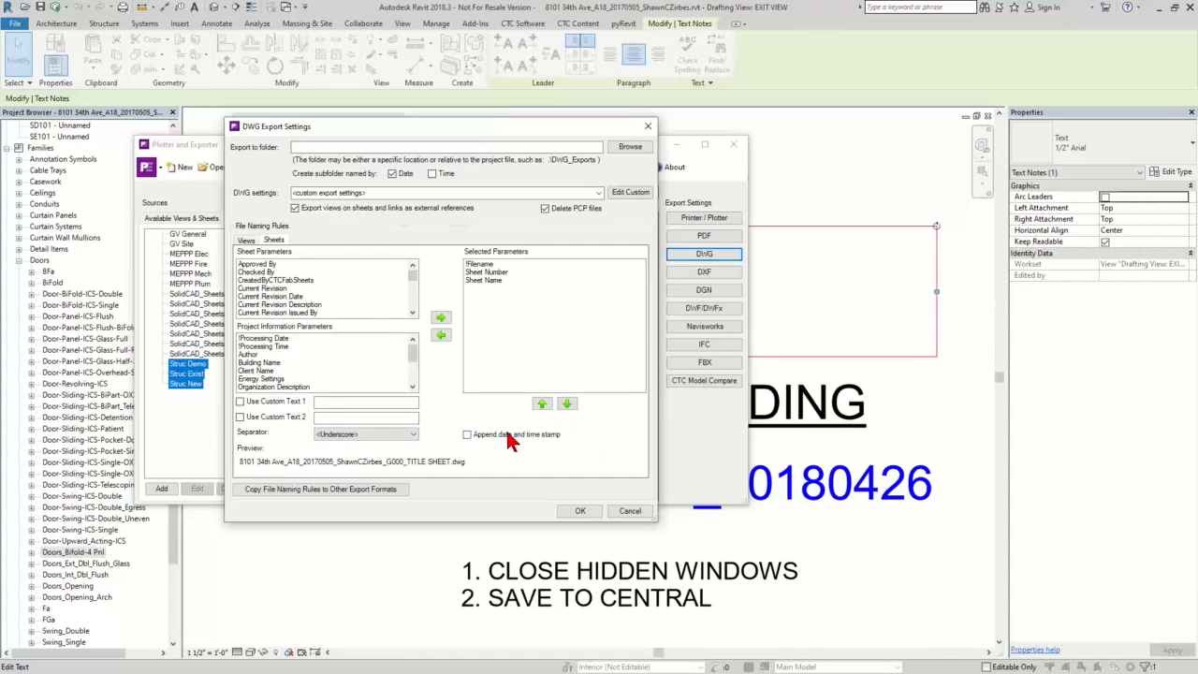
click(630, 511)
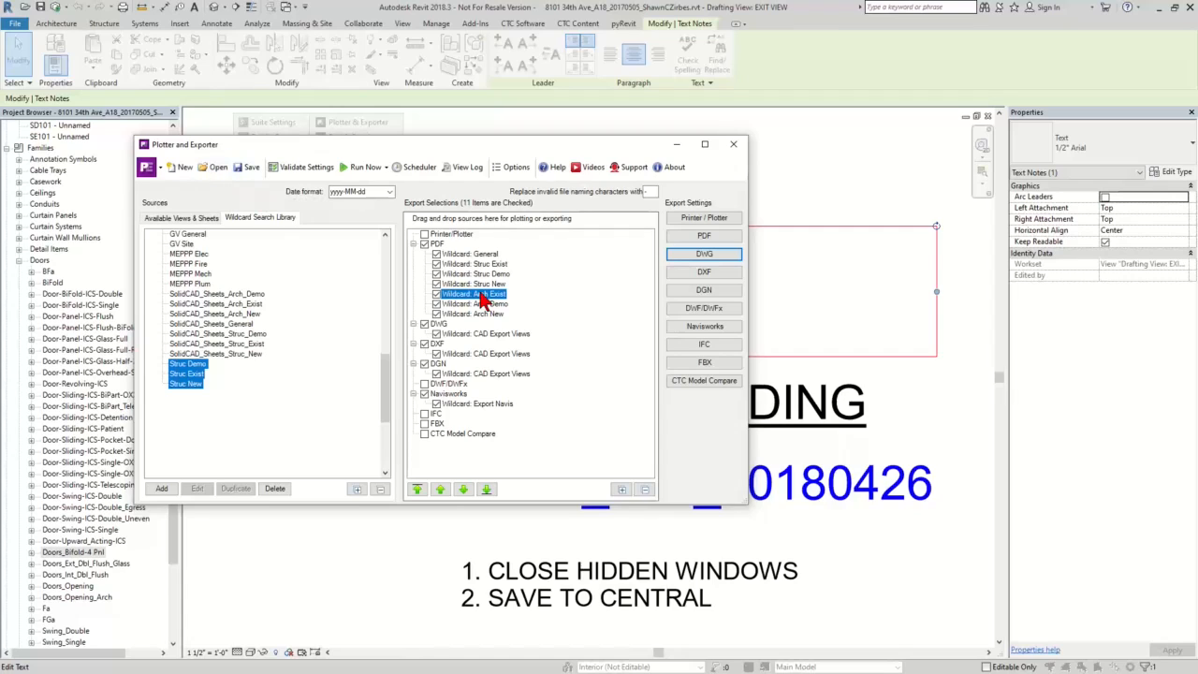
click(473, 256)
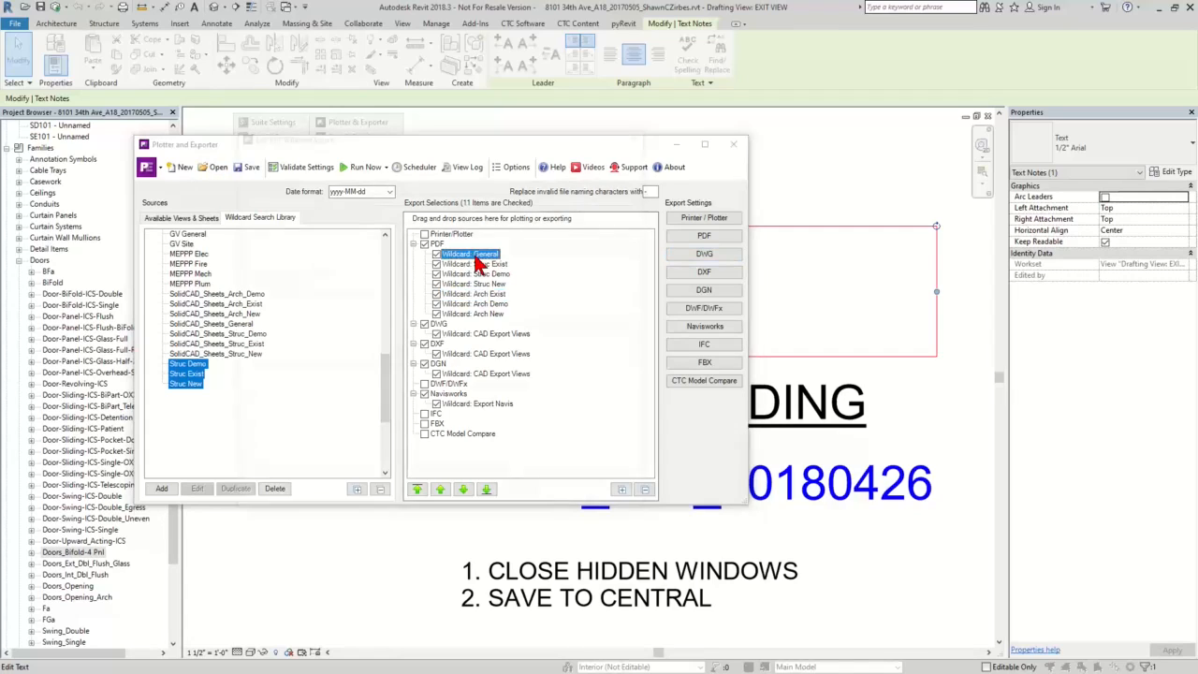
double_click(474, 257)
click(245, 306)
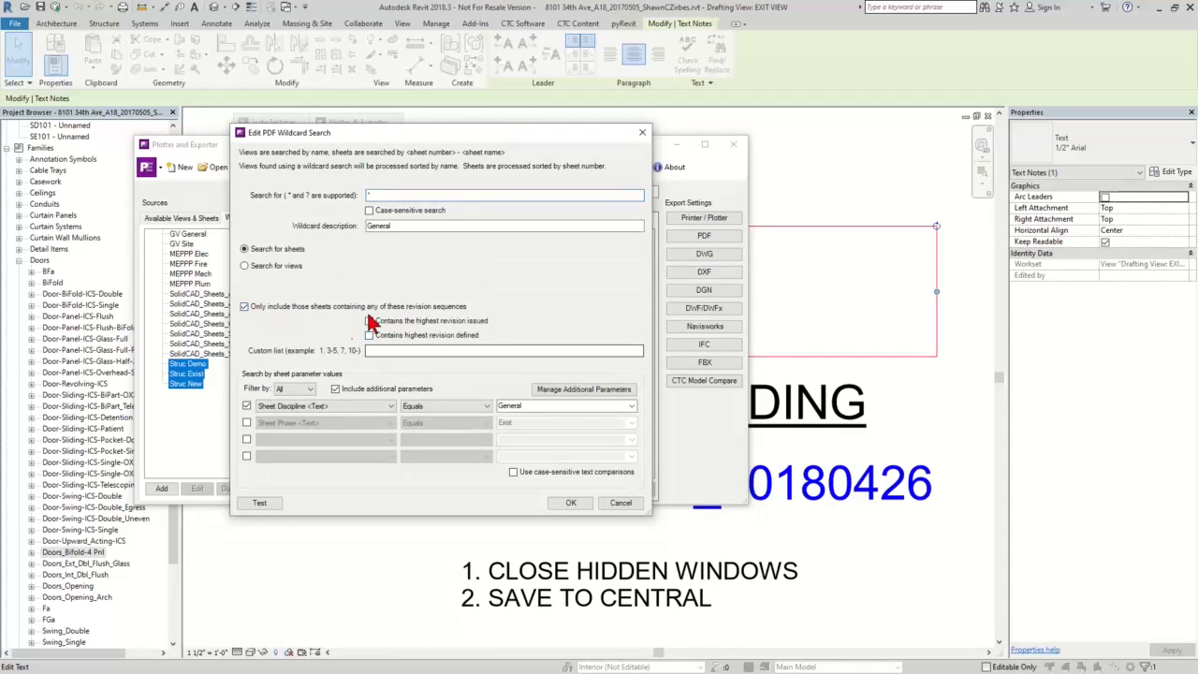
click(318, 302)
click(619, 502)
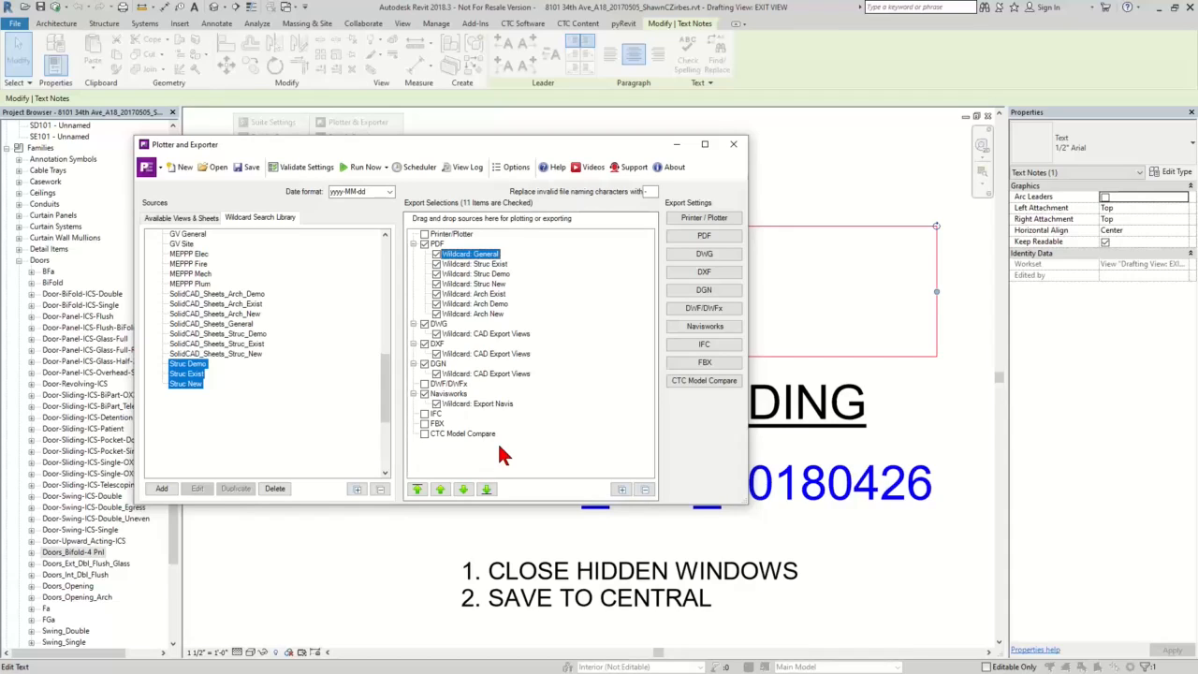
Close Plotter and Exporter and bring up the Projects and Families Upgrader, centred on screen
click(738, 152)
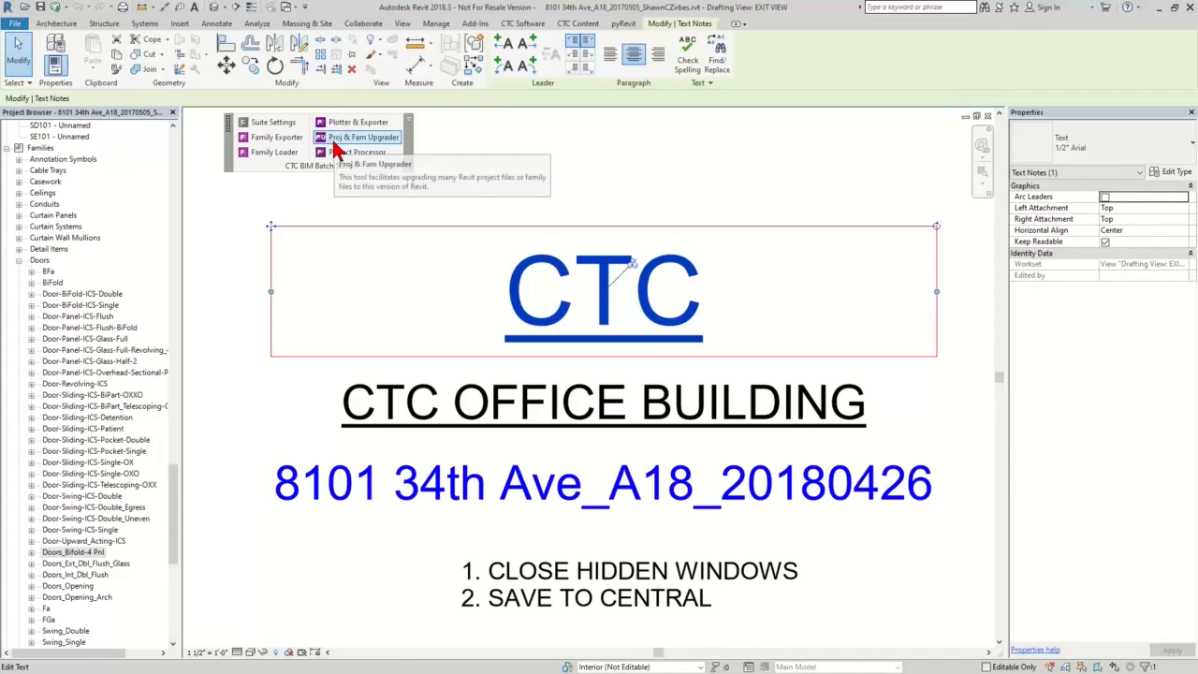
click(343, 140)
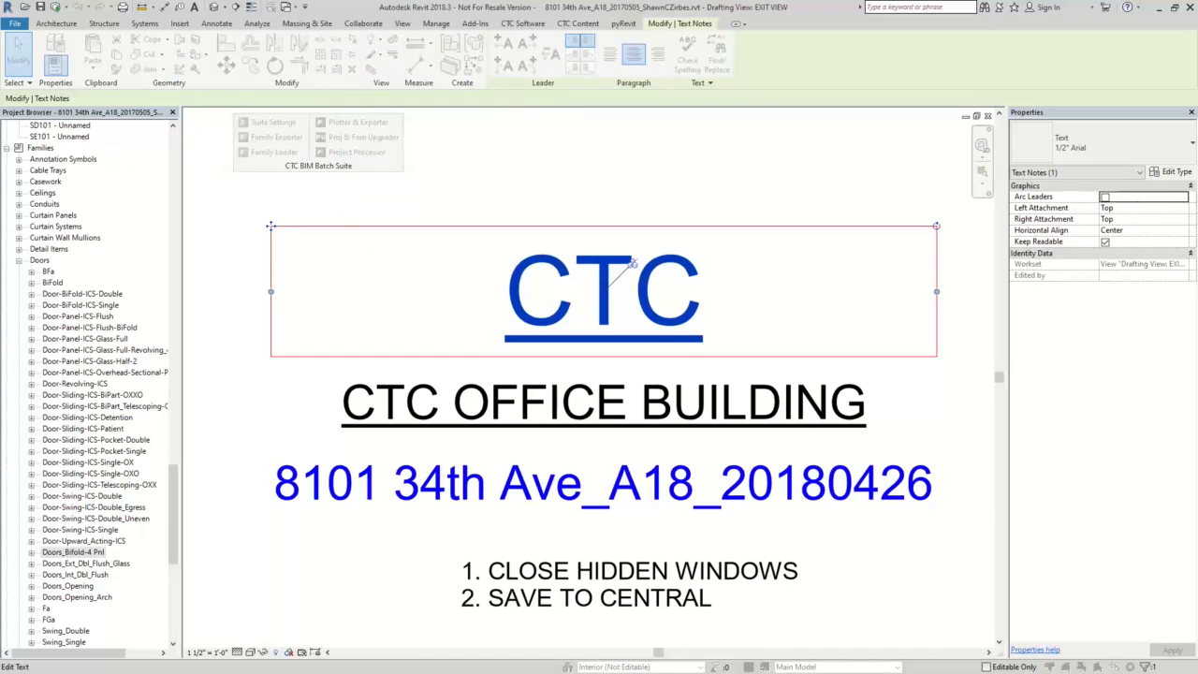
drag(217, 231, 615, 182)
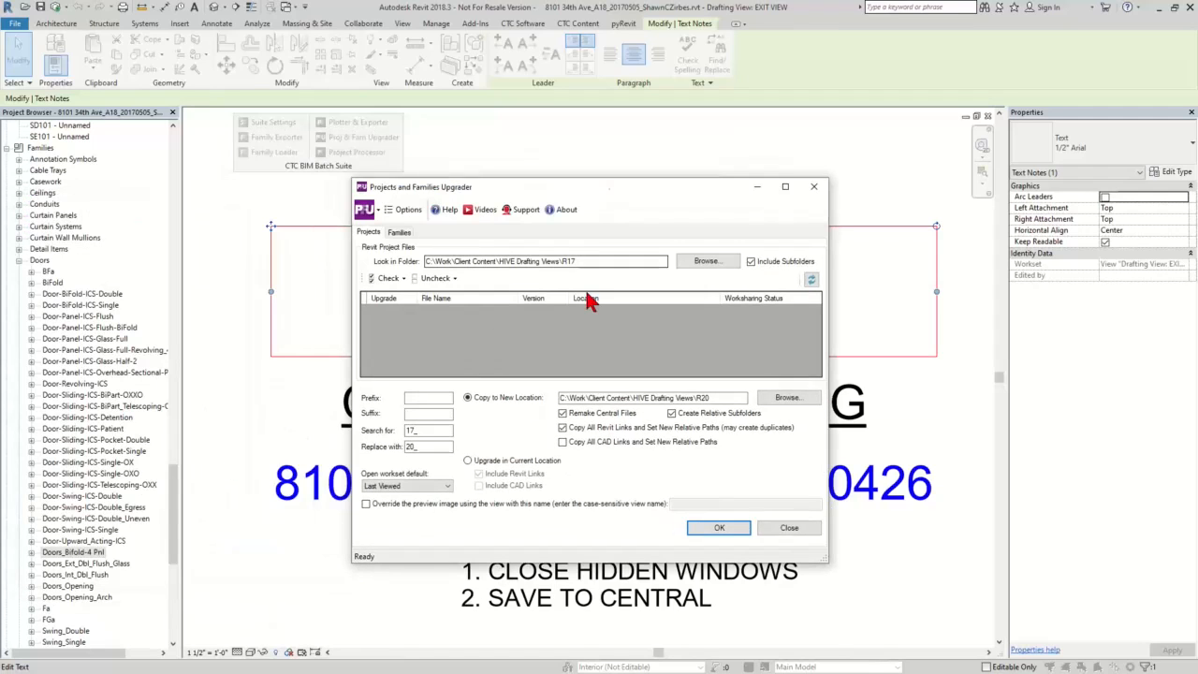
drag(575, 261, 401, 262)
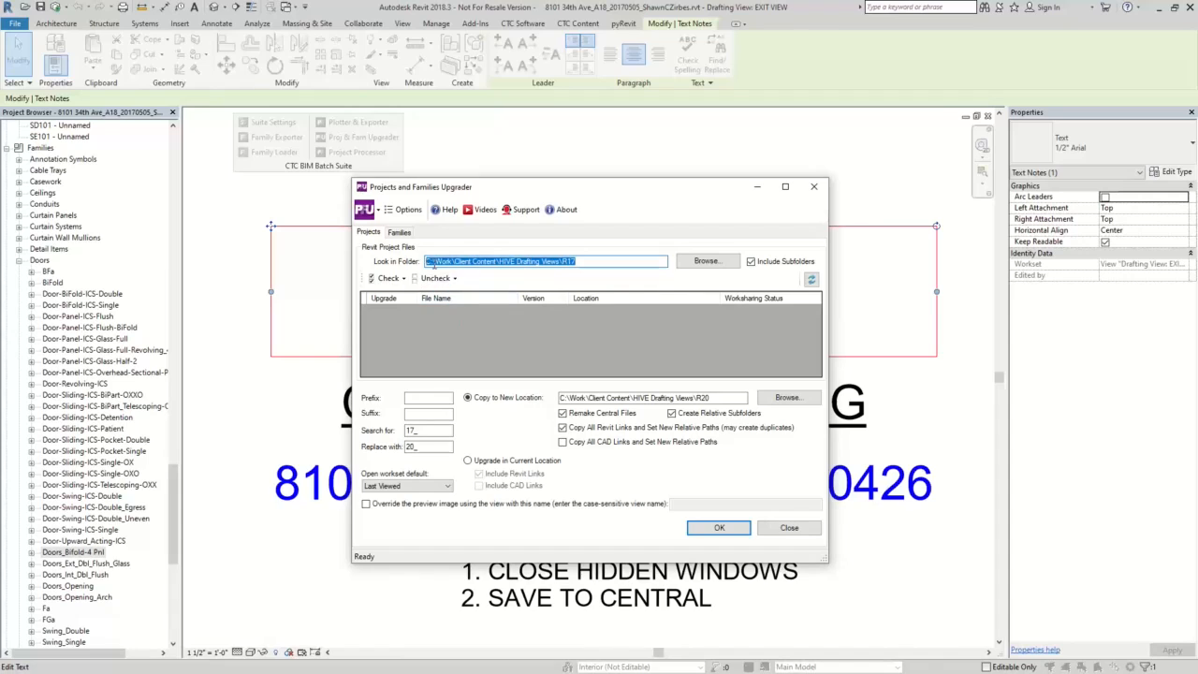
Set the upgrader's Look in Folder to C:\!RET Demo\Revit Models
click(694, 261)
scroll(558, 388, down, 4)
scroll(575, 418, up, 1)
double_click(560, 336)
double_click(579, 410)
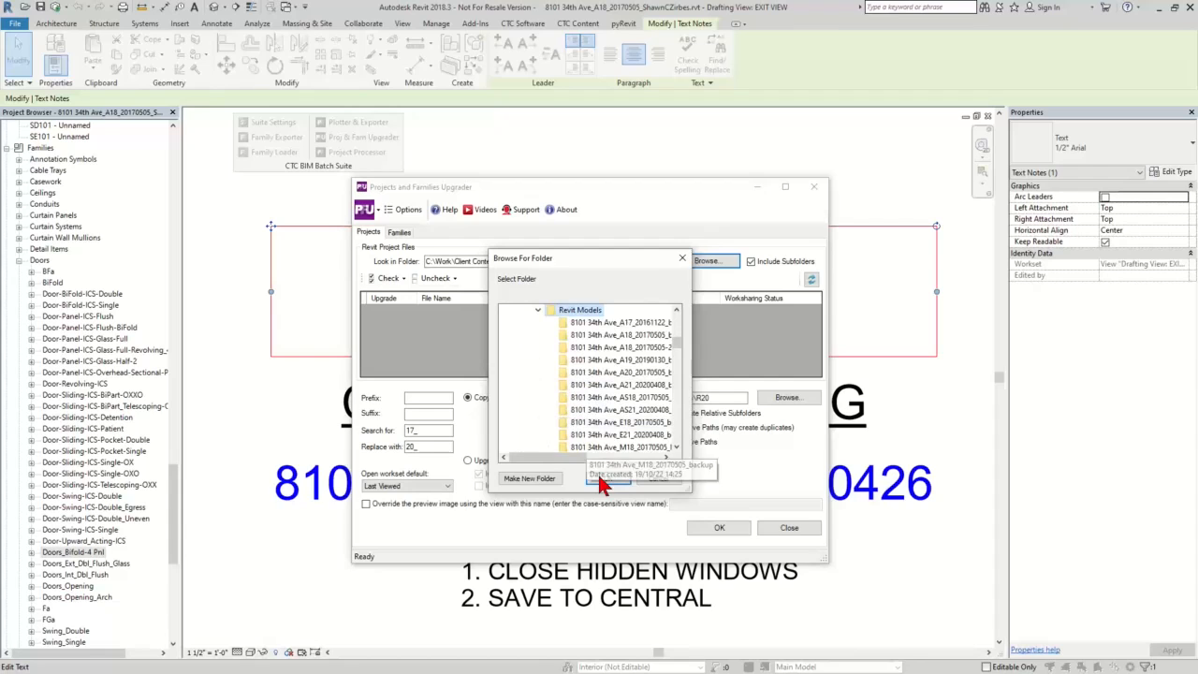
click(608, 479)
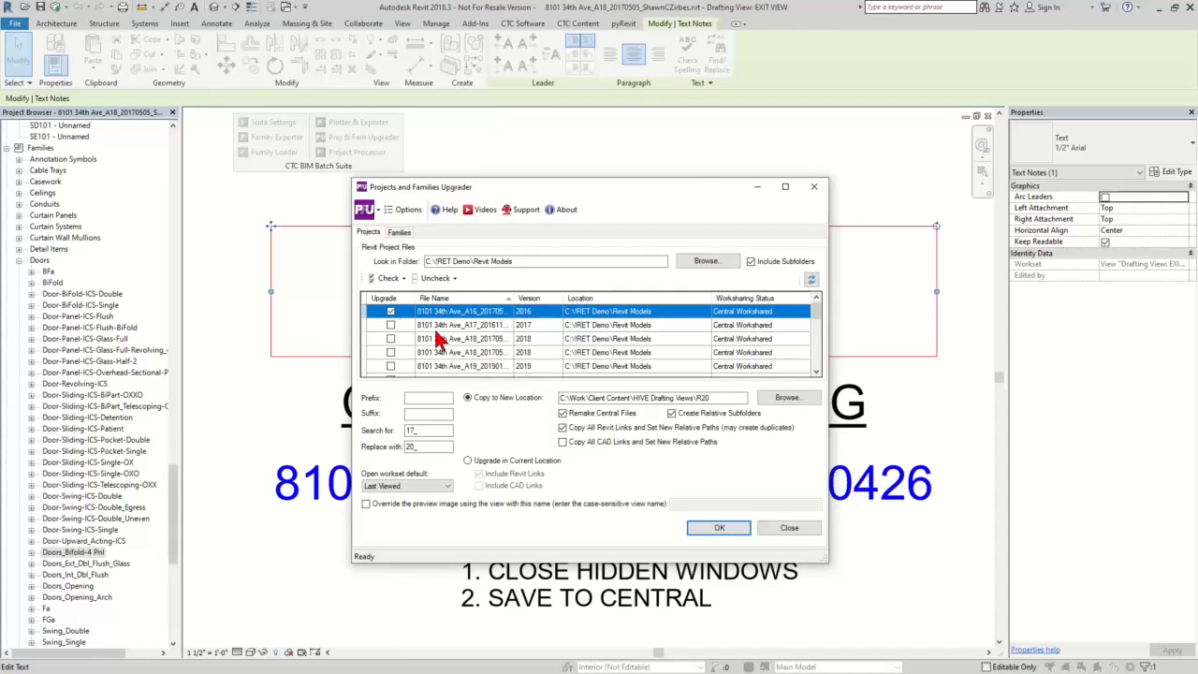
Uncheck the A16 project and check the A17 project for upgrading
scroll(465, 339, down, 1)
scroll(465, 339, down, 3)
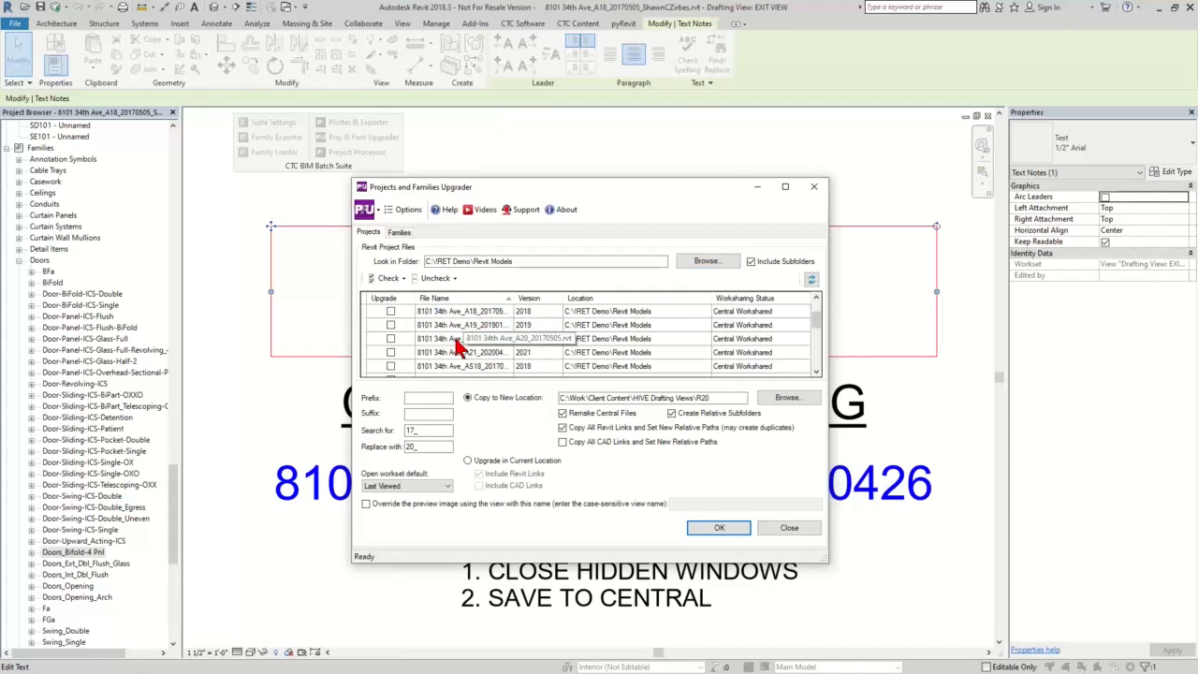
scroll(503, 352, up, 2)
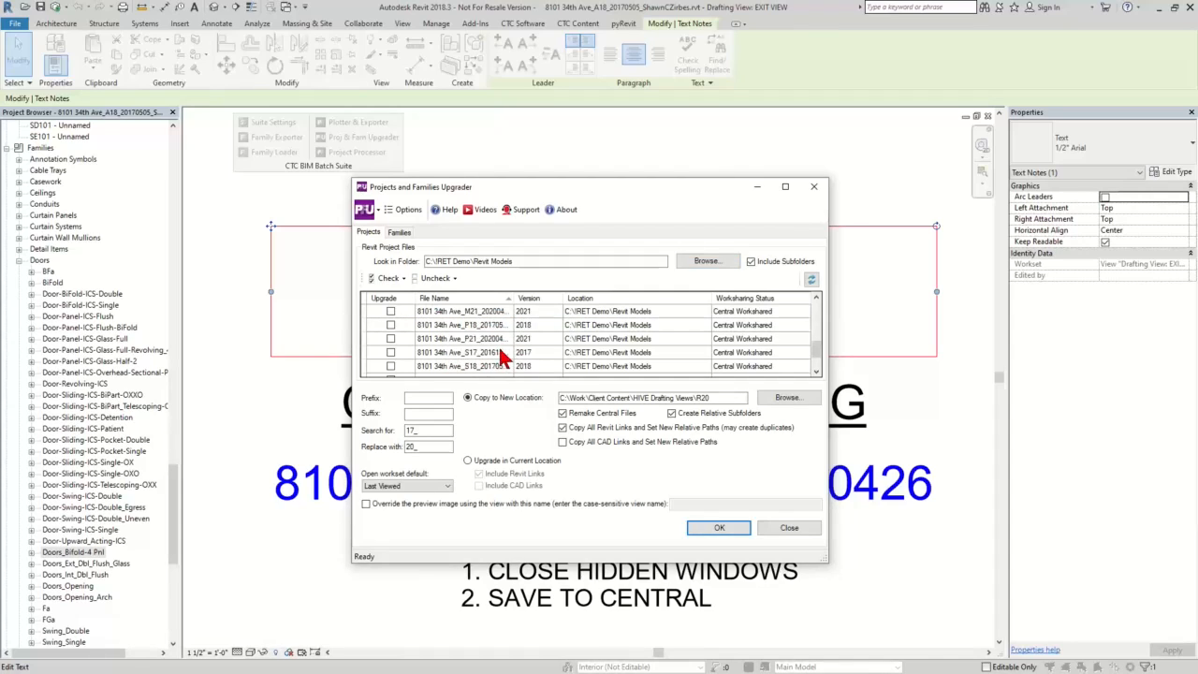
click(390, 311)
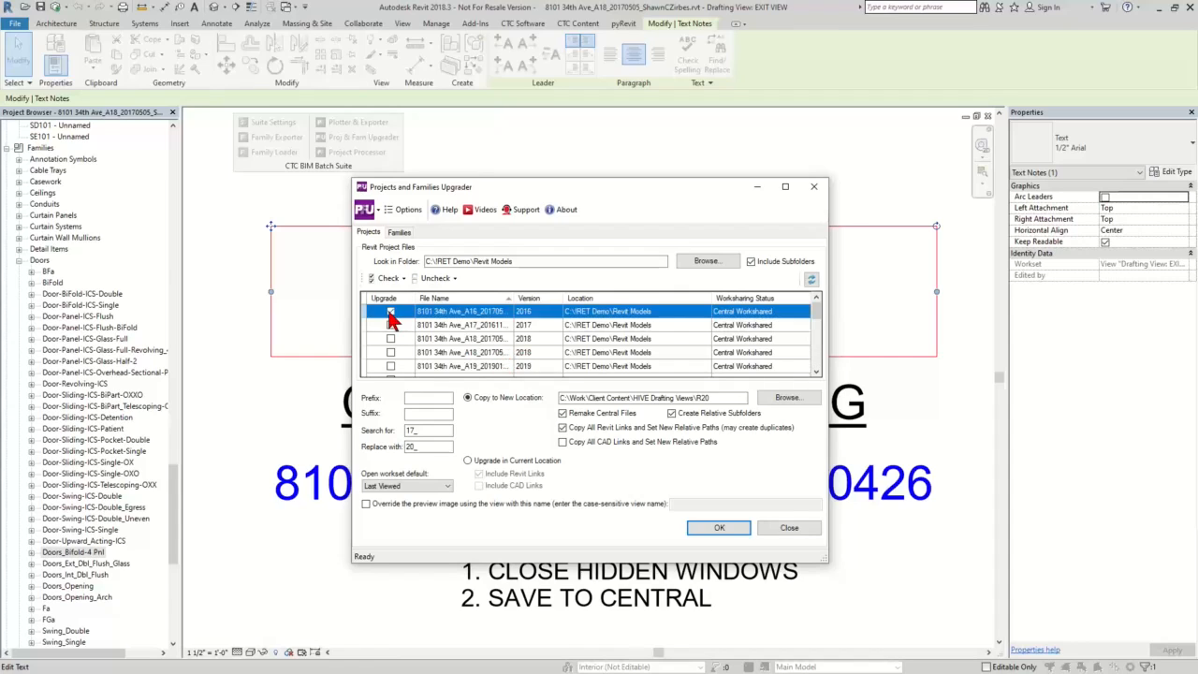
click(390, 325)
Locate the S17 project file and mark it for upgrading
scroll(484, 344, down, 3)
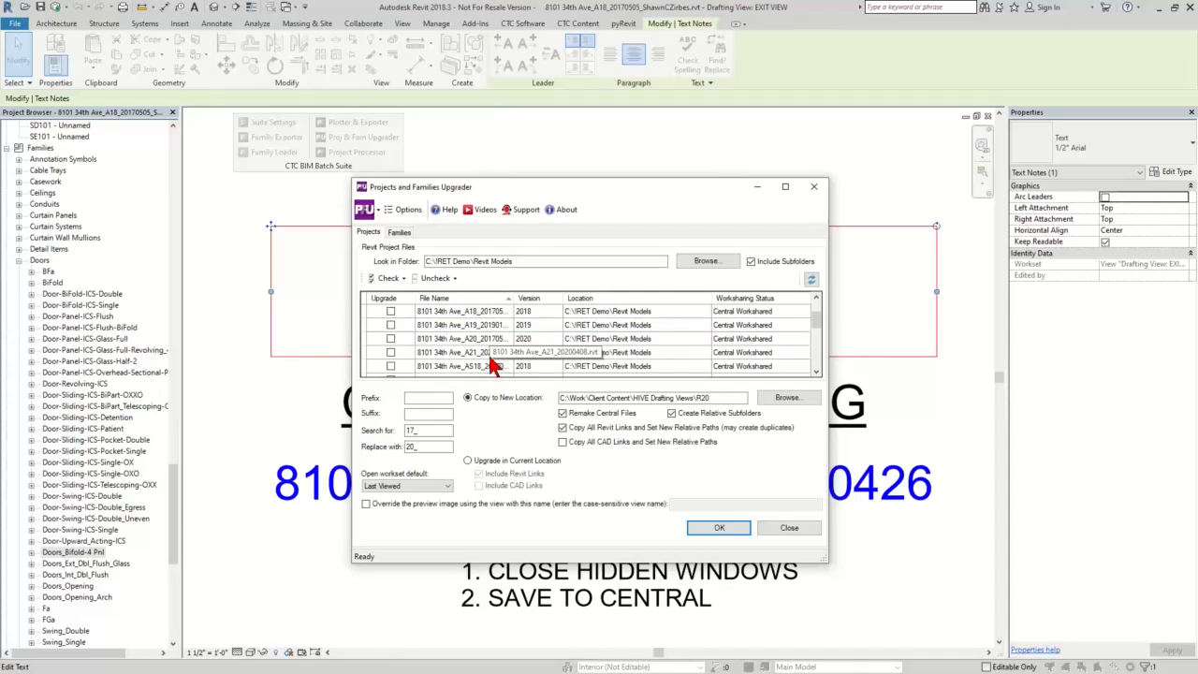
scroll(494, 352, down, 2)
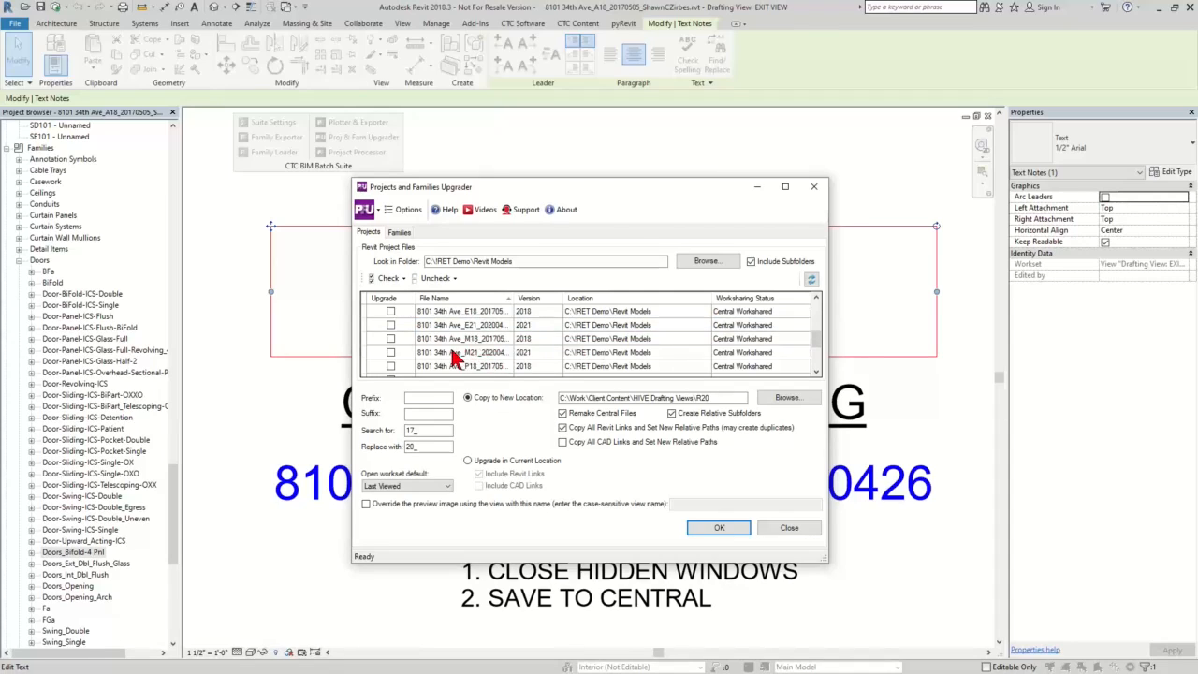
scroll(422, 363, down, 3)
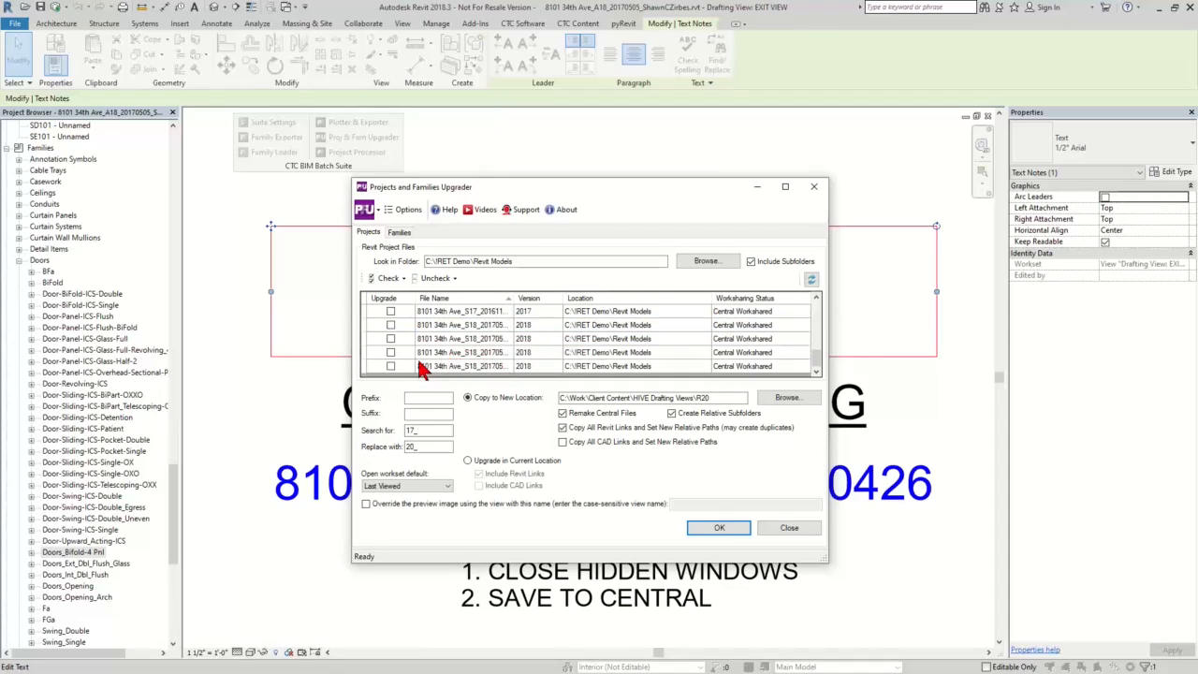
click(395, 309)
scroll(530, 359, up, 3)
scroll(507, 345, up, 5)
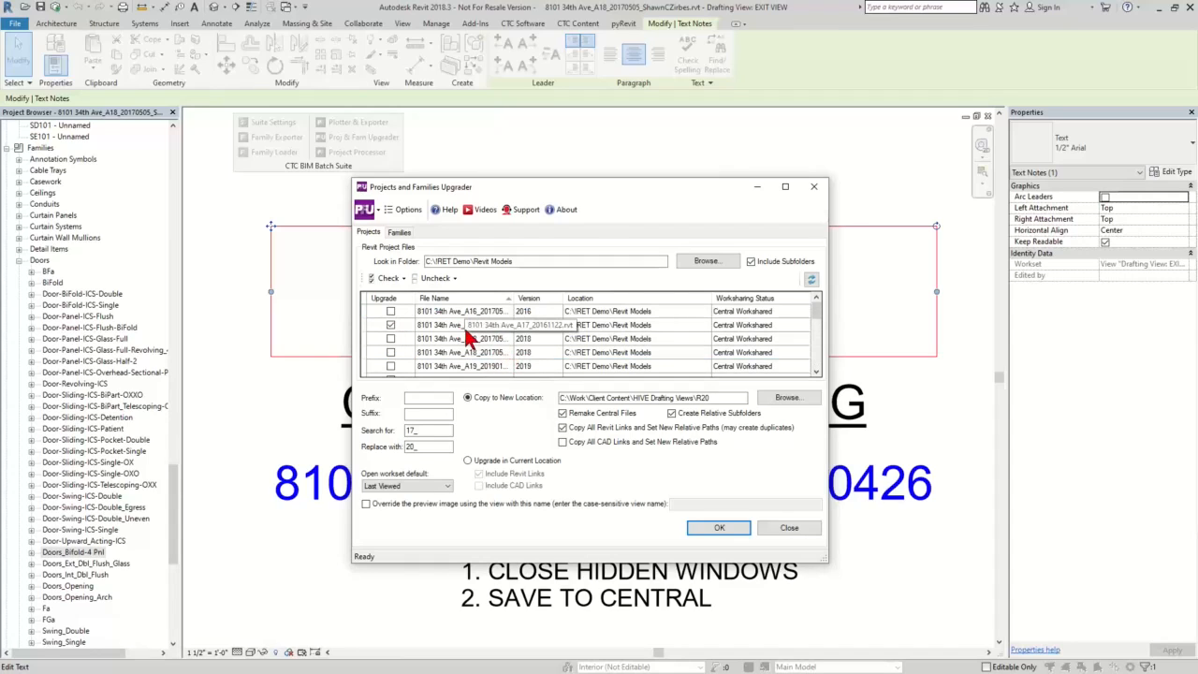
click(434, 431)
drag(434, 430, 387, 436)
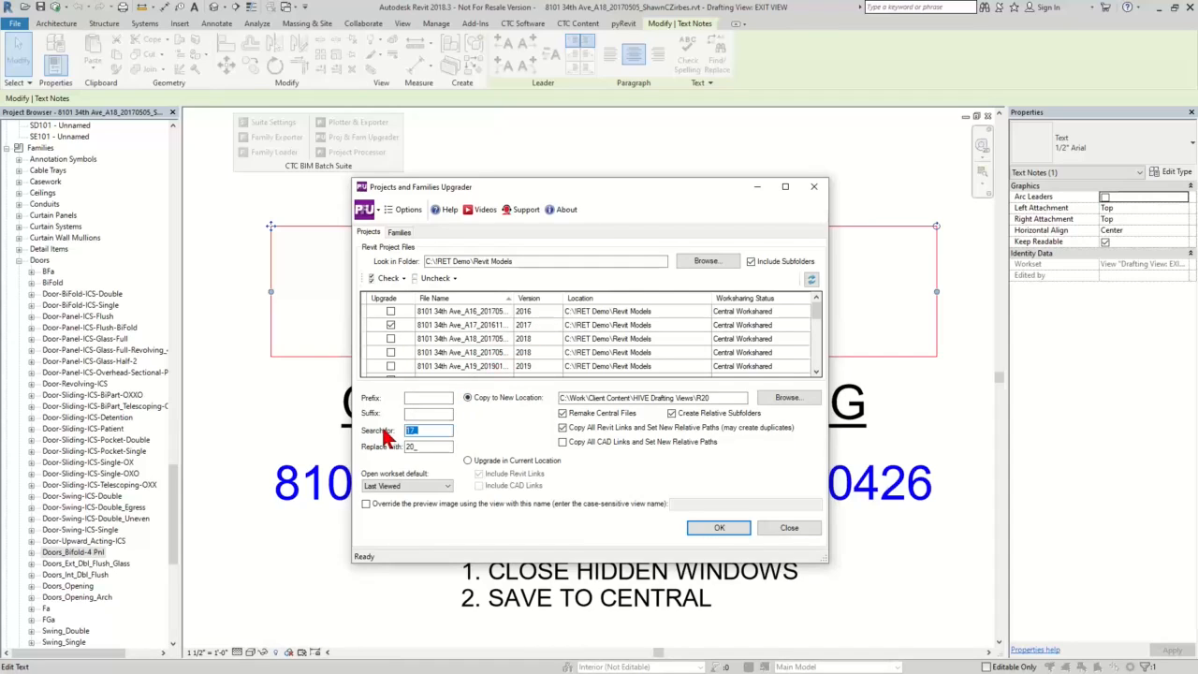
click(468, 339)
Sort the project files by Version and select the A17 file
scroll(469, 337, down, 3)
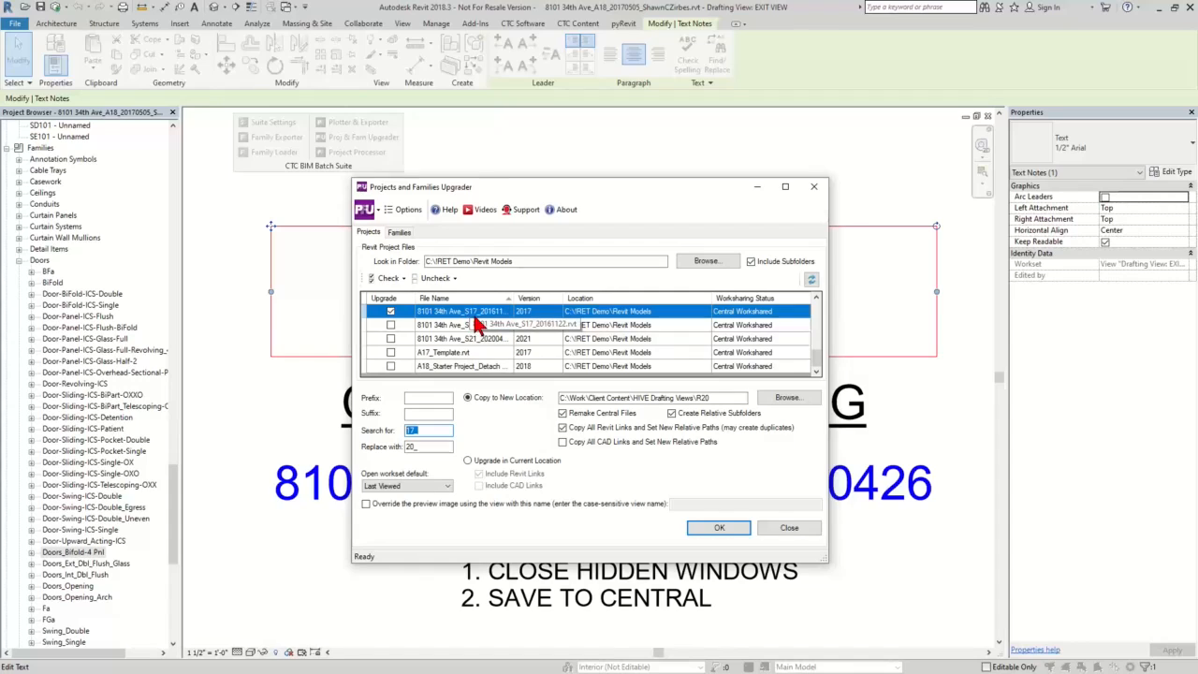
click(541, 298)
scroll(518, 360, up, 5)
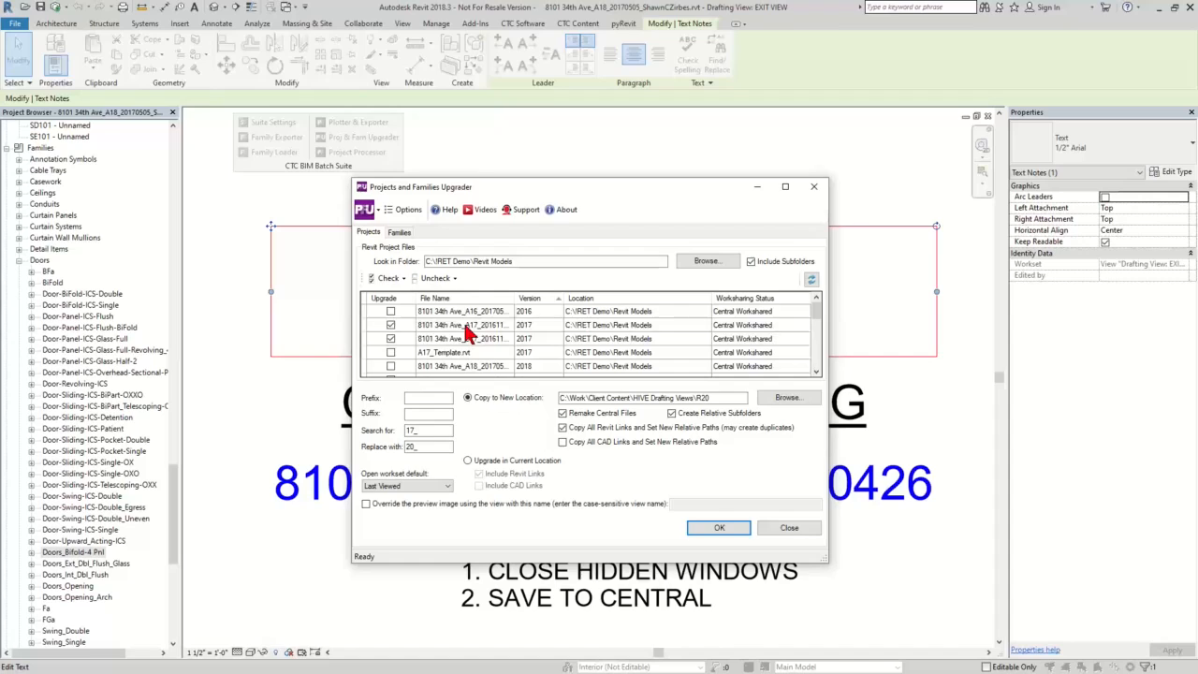
click(465, 327)
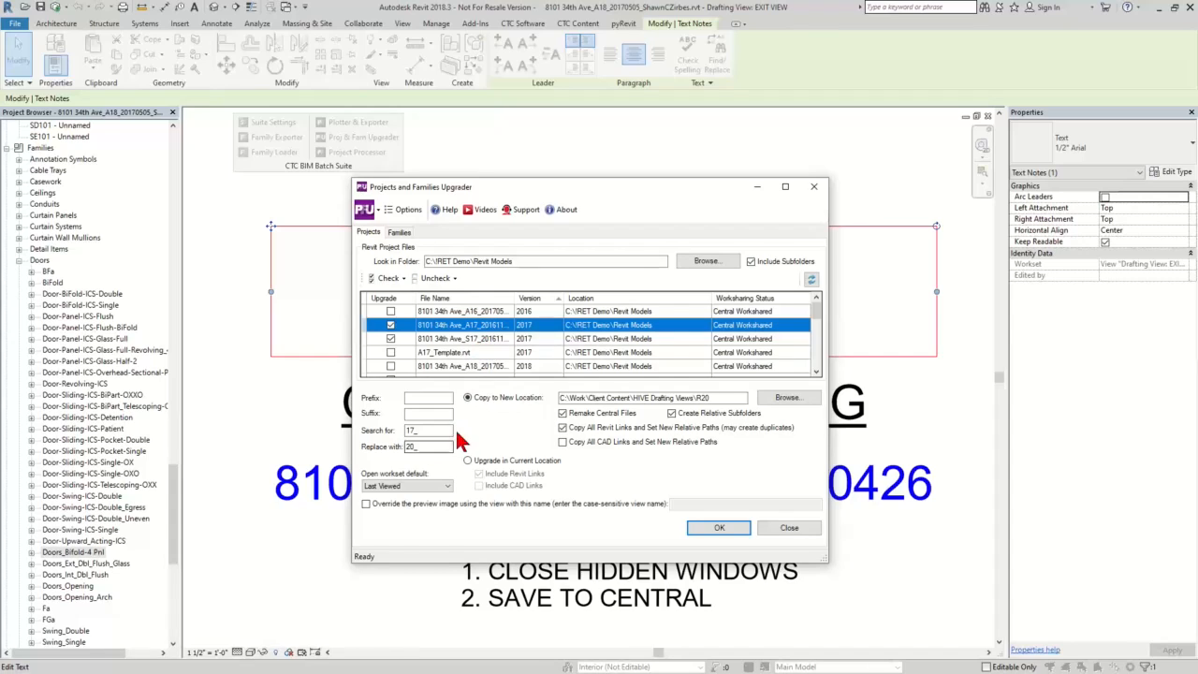
Change the replacement text from 20_ to 18_ and upgrade files in their current location
click(431, 430)
double_click(412, 446)
text(18_)
click(505, 462)
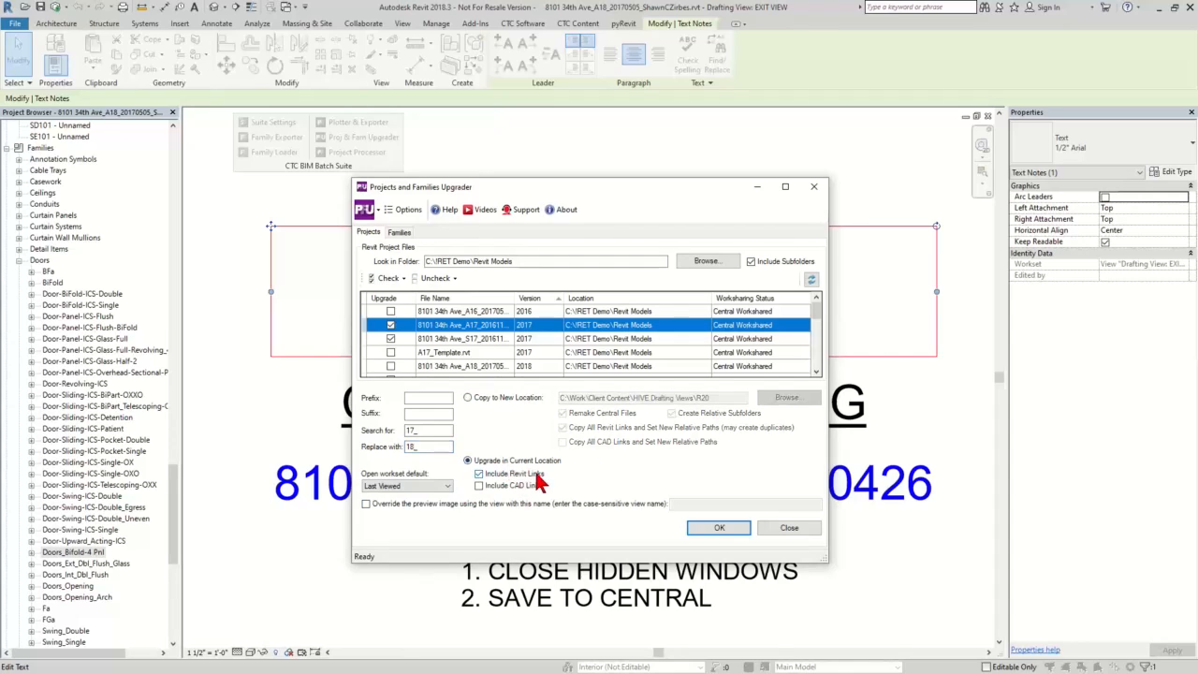
click(510, 400)
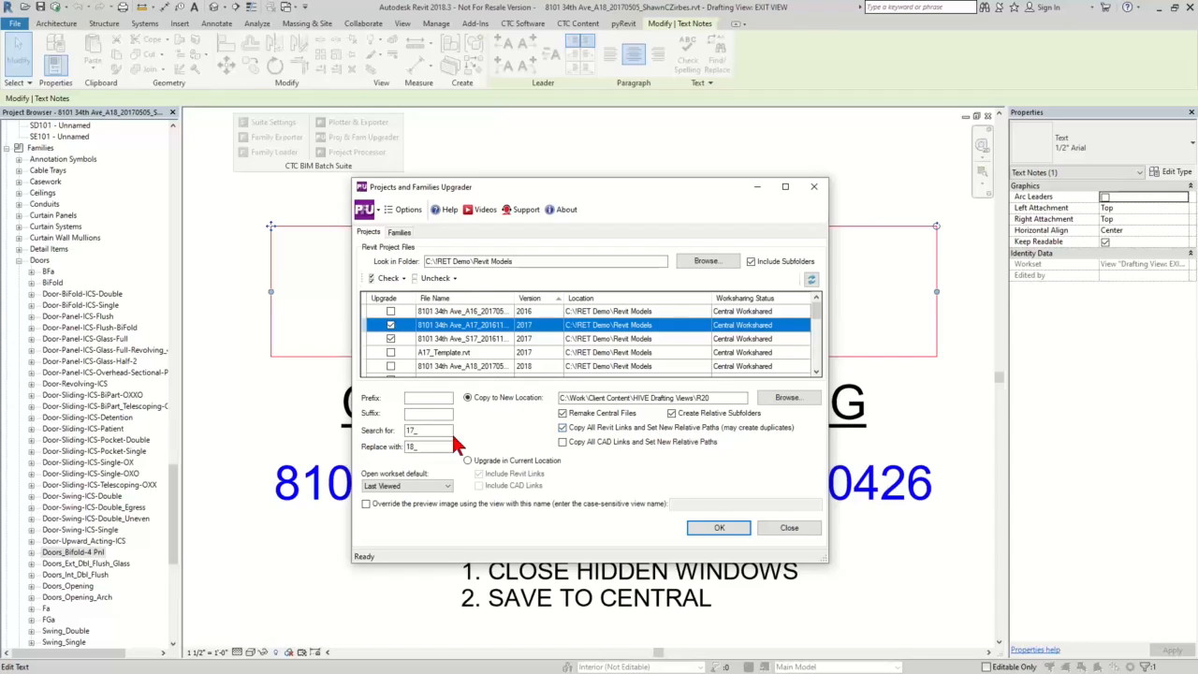
double_click(412, 447)
click(530, 461)
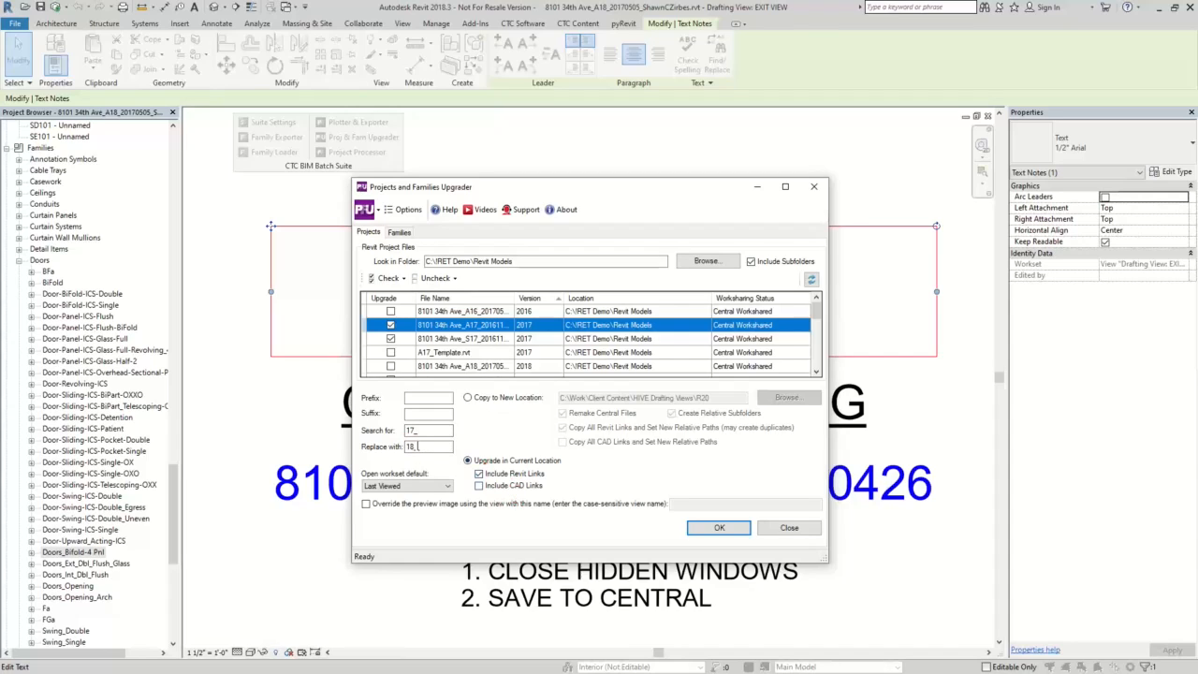
Keep All as the default workset to open and bring up the upgrader Options
click(403, 485)
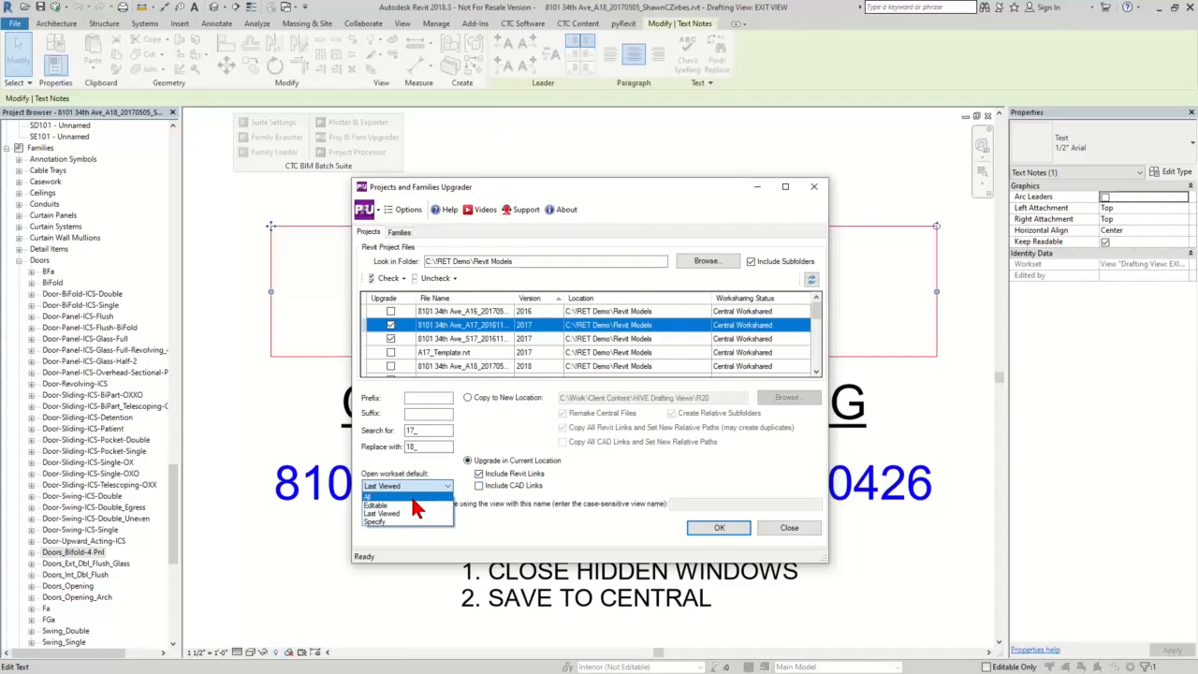
click(401, 496)
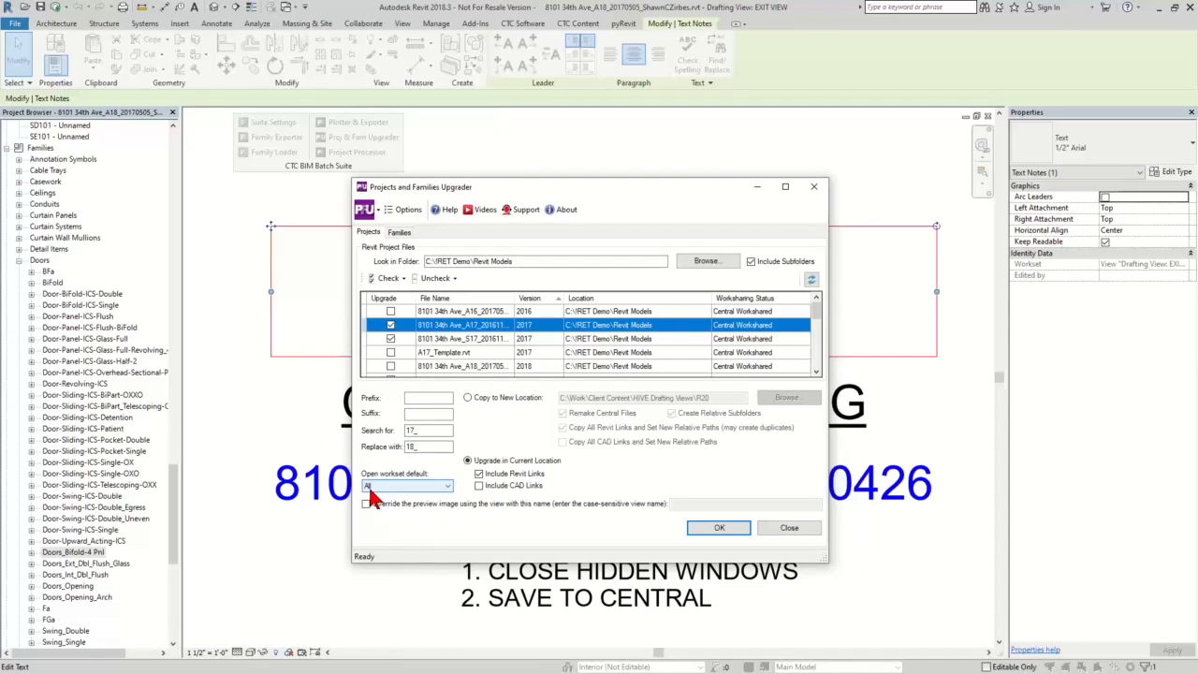
click(385, 489)
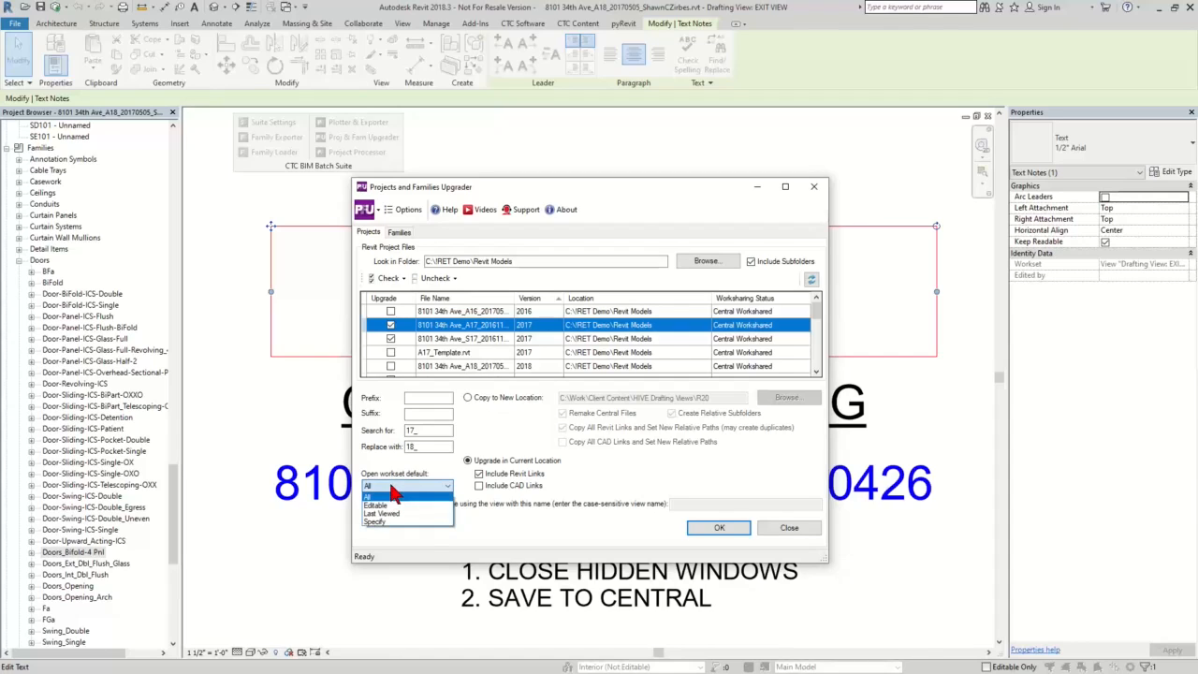
click(384, 497)
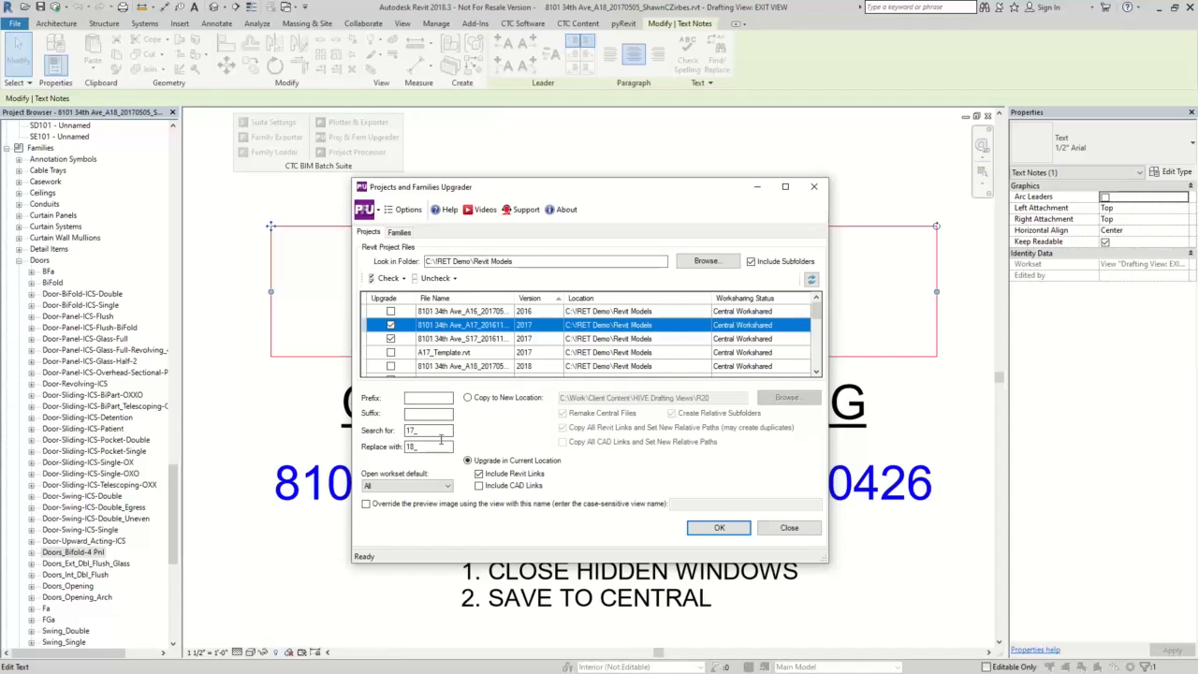
click(406, 215)
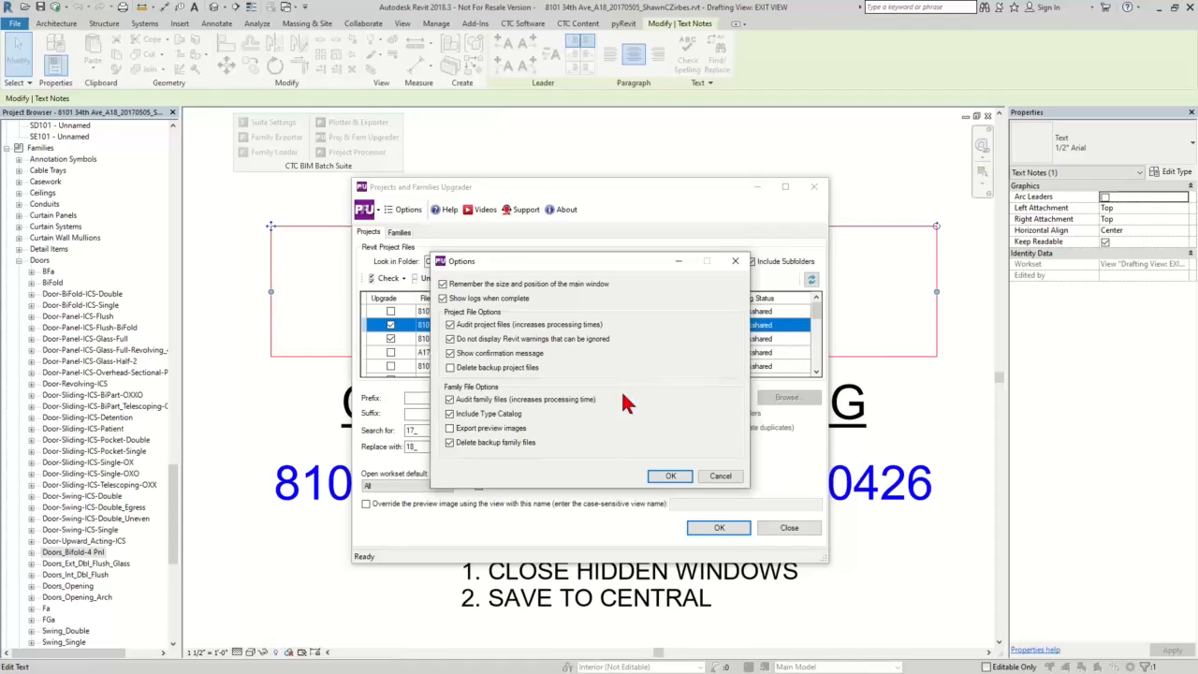
Toggle 'Delete backup project files' on and off, then cancel the Options dialog
click(480, 370)
click(464, 371)
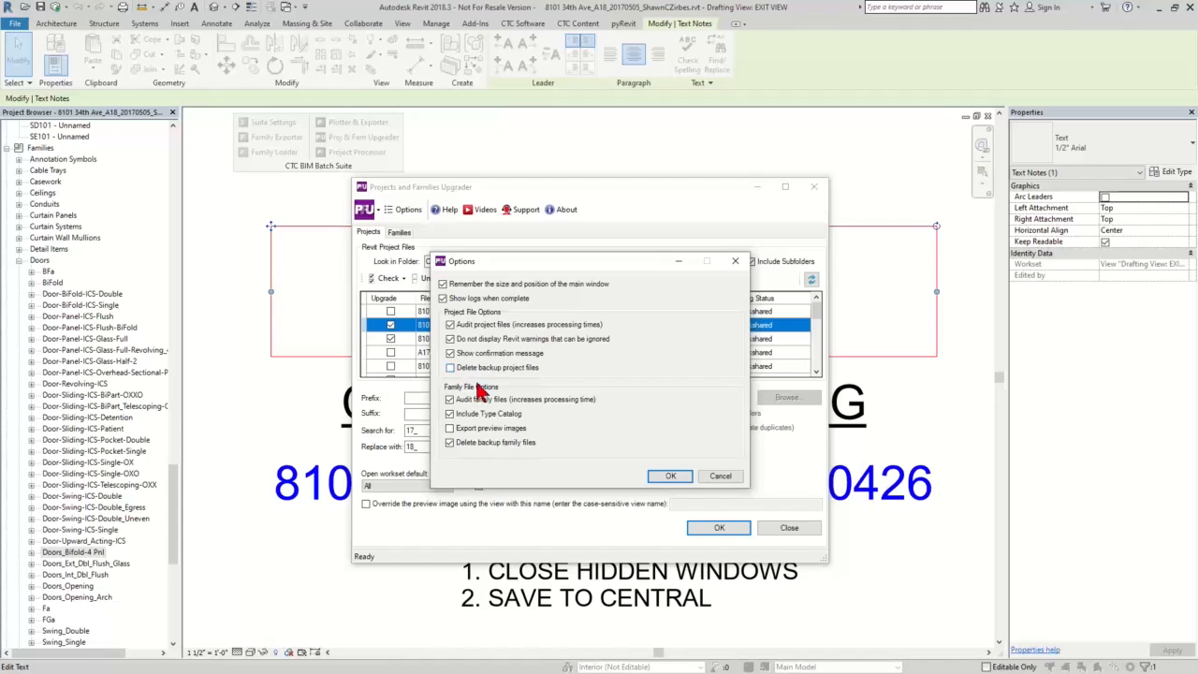
click(708, 481)
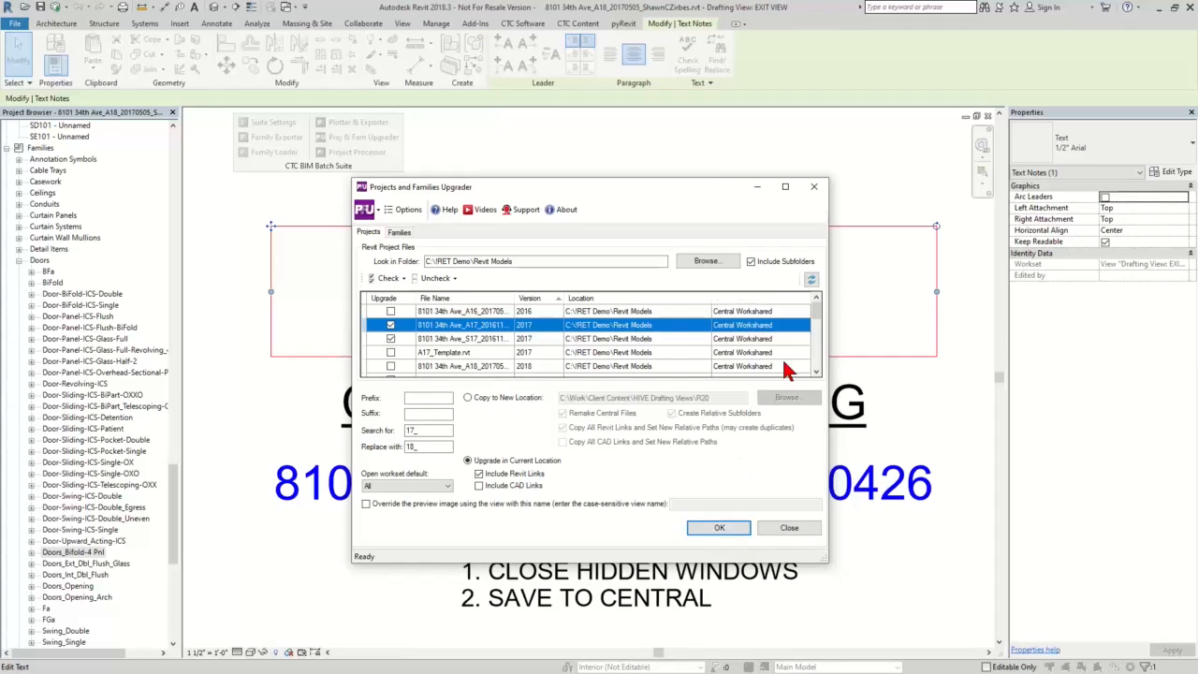
Close the Upgrader, launch the CTC Project Processor, and select the listed starter project
click(814, 187)
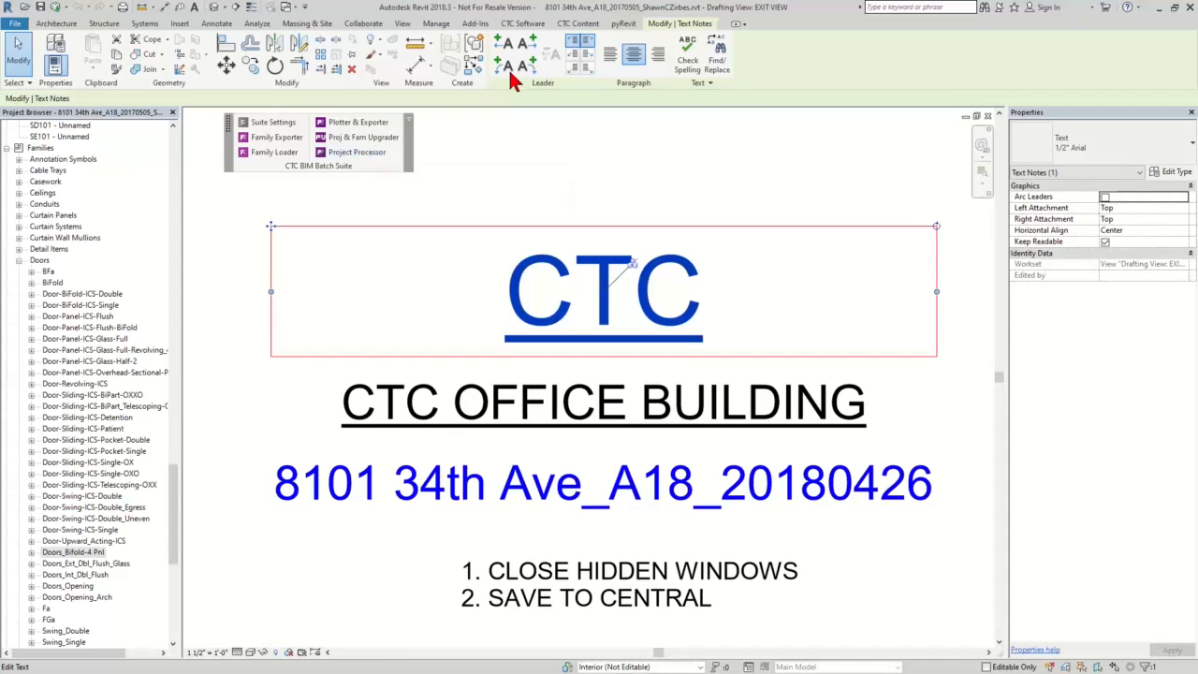
click(521, 25)
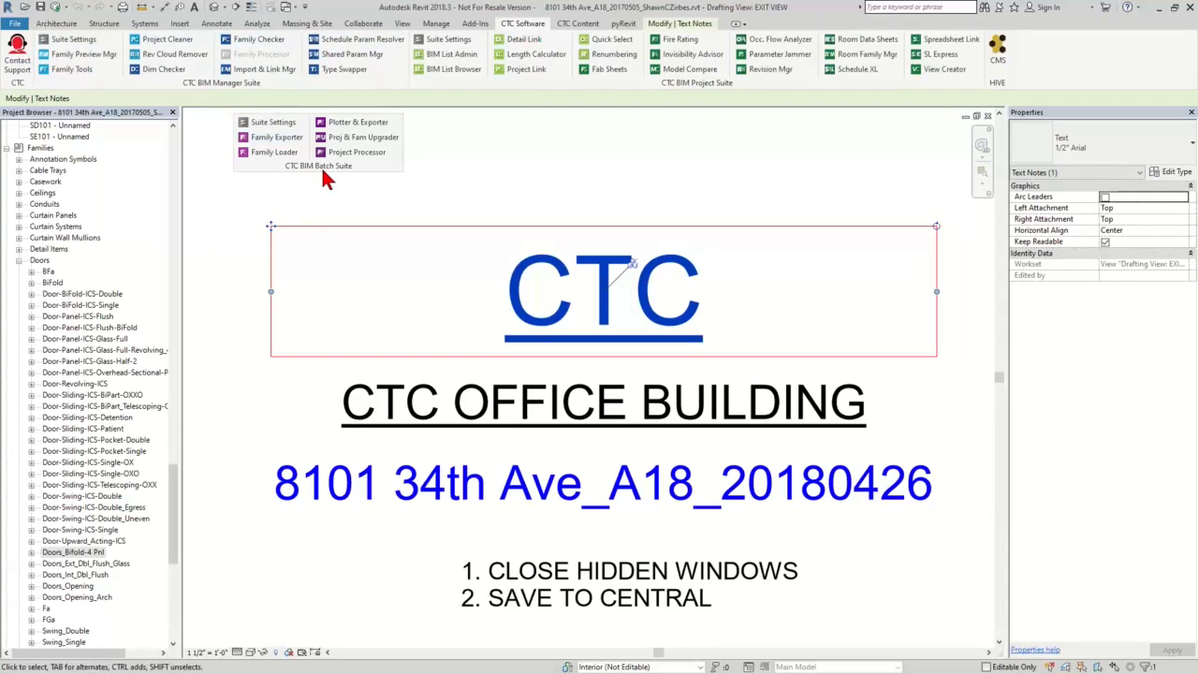
click(377, 159)
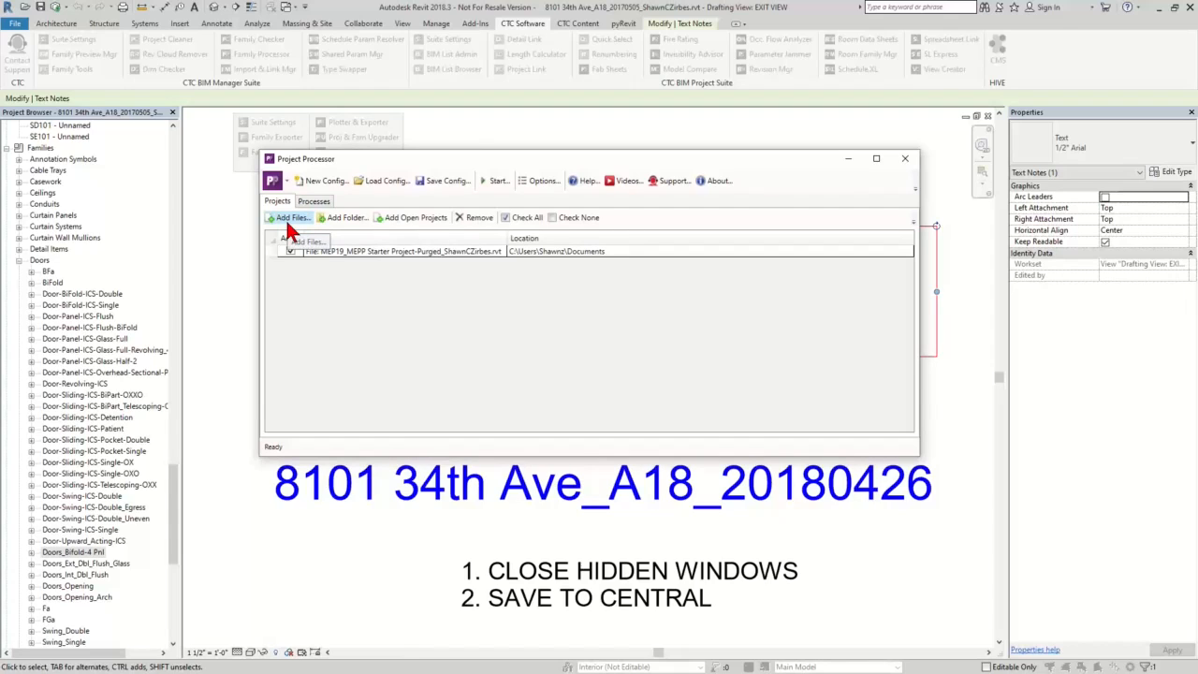
click(414, 252)
click(473, 217)
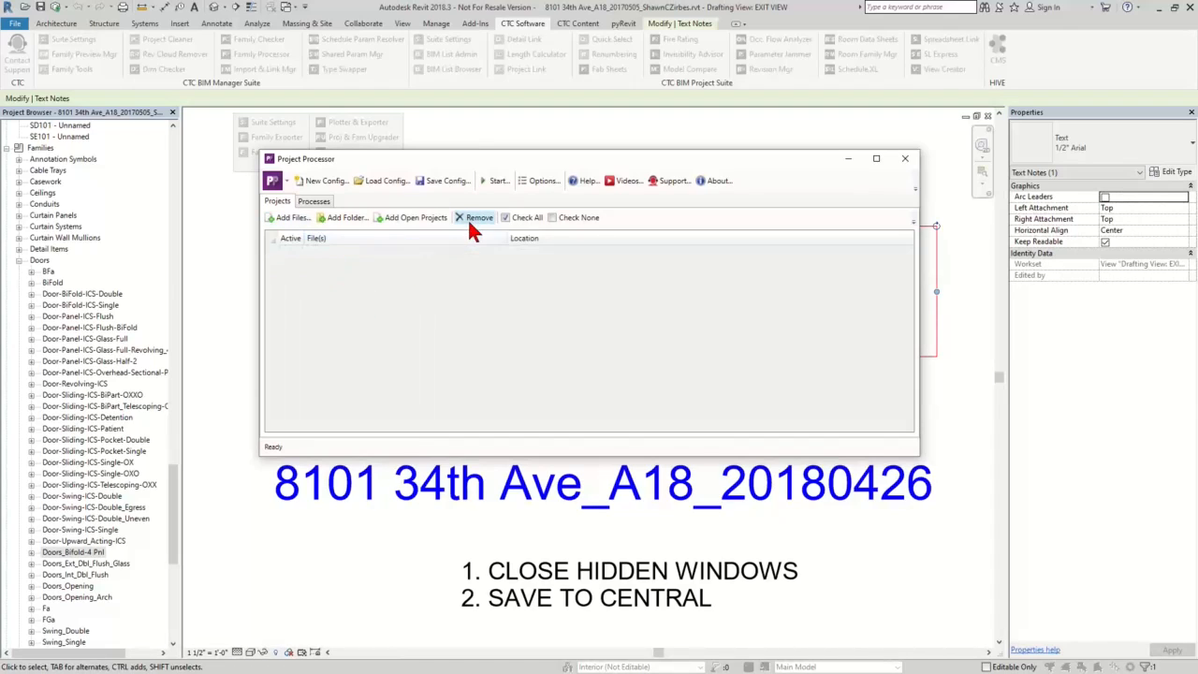
click(412, 217)
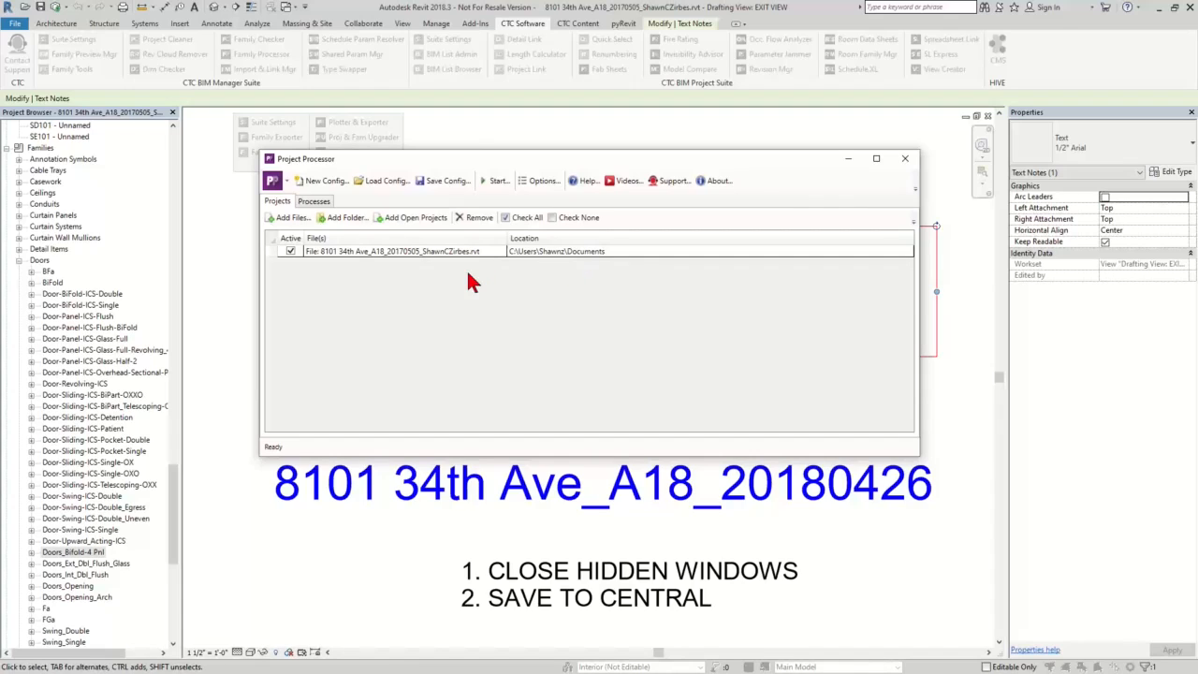
click(314, 201)
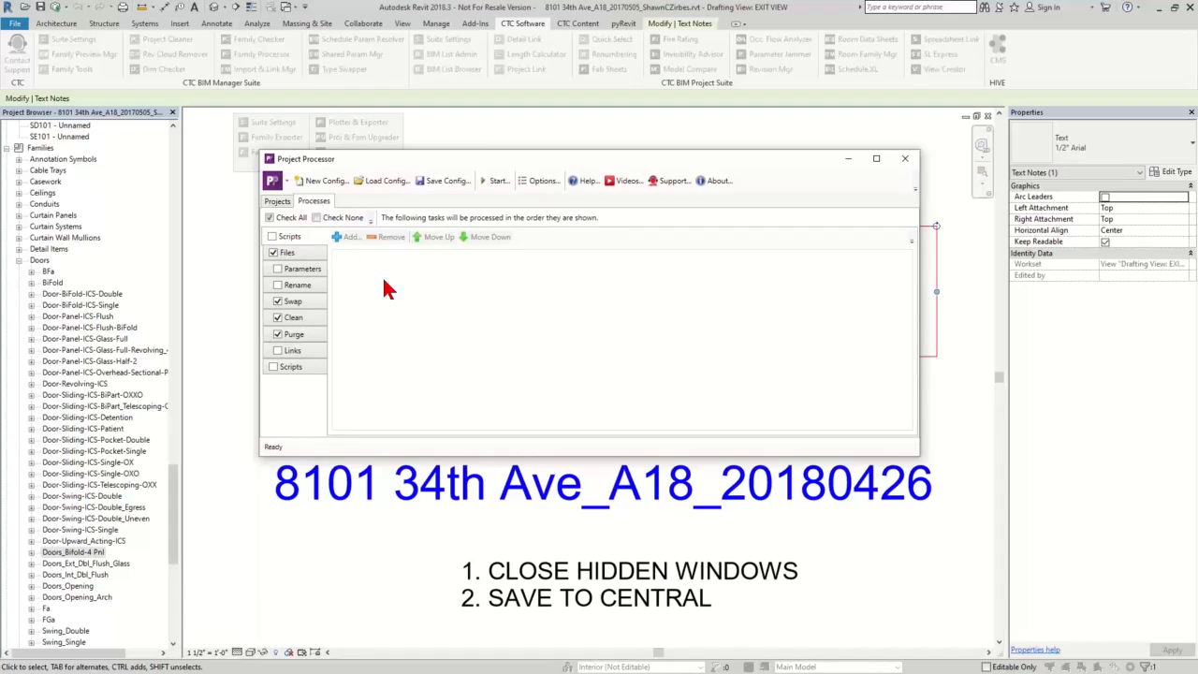
Look through the Files, Parameters and Rename task settings
click(295, 253)
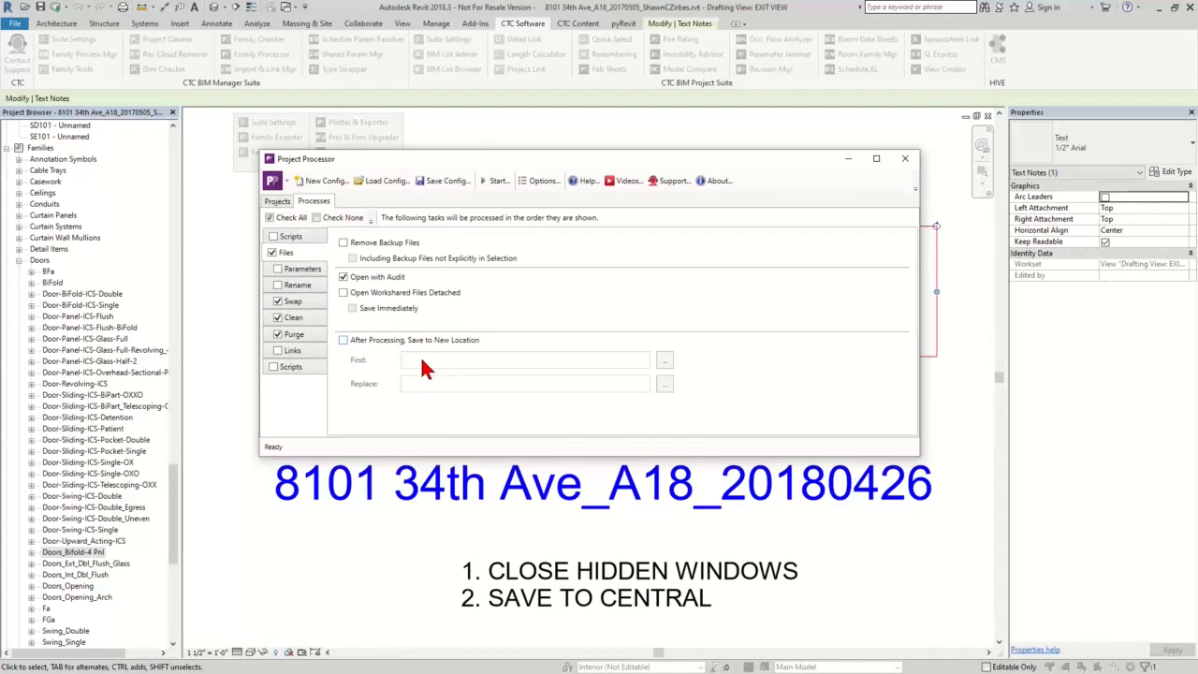
click(302, 273)
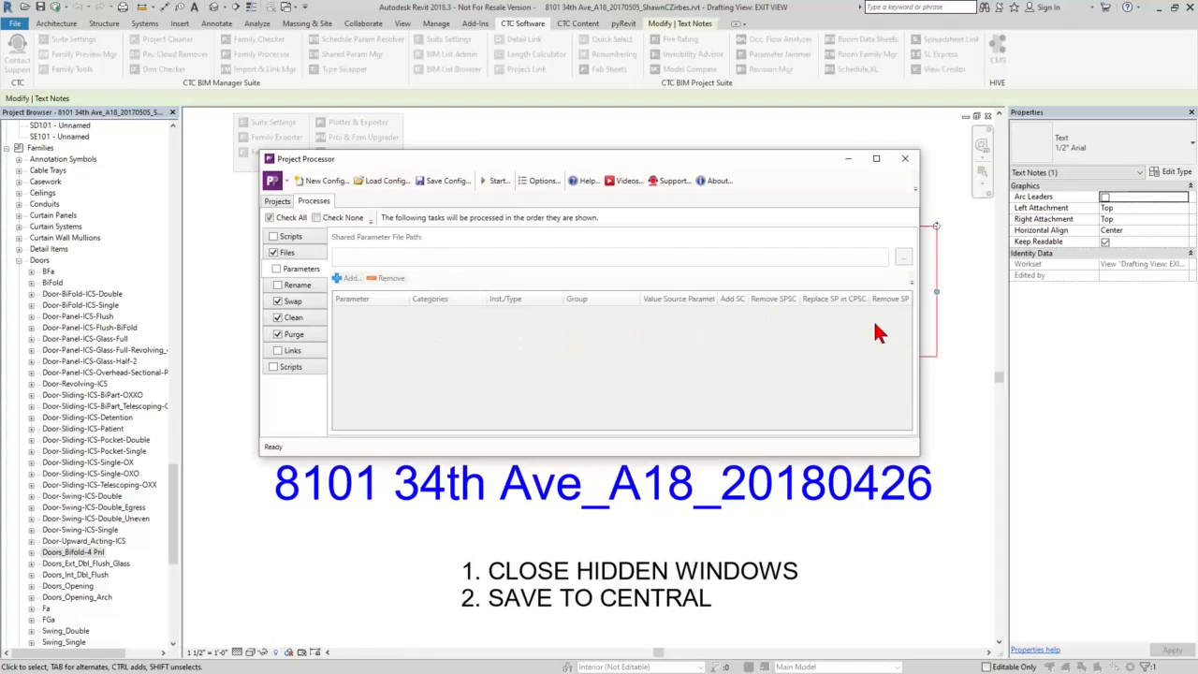
click(296, 285)
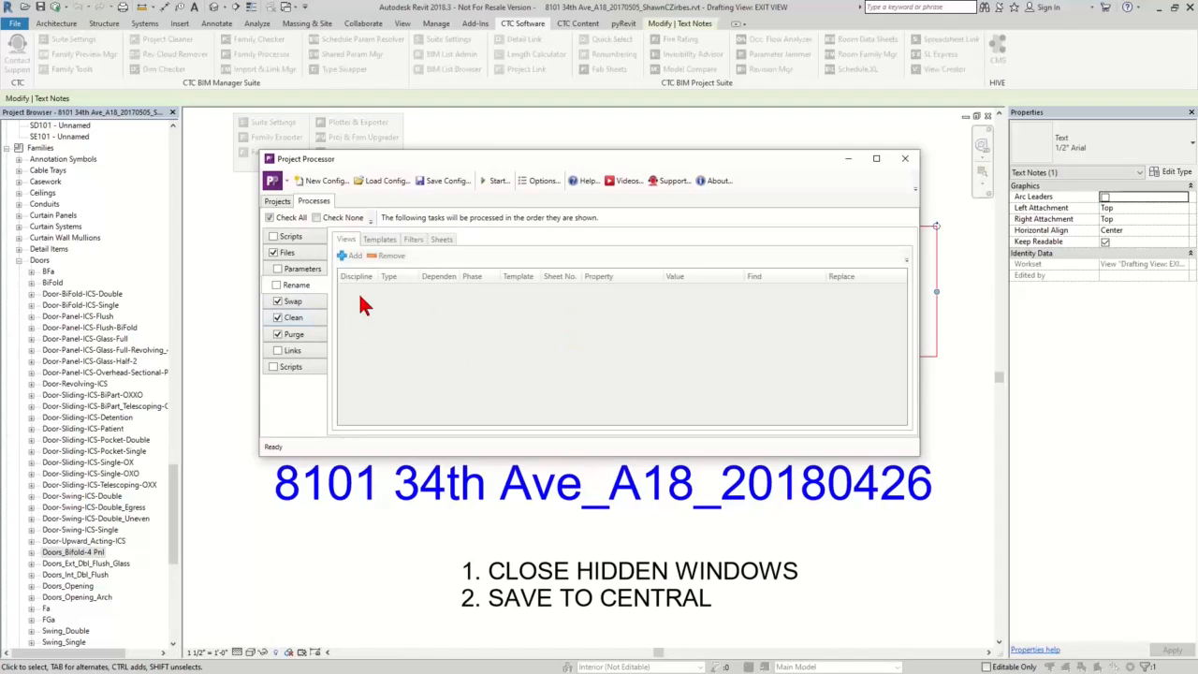
Enable Rename, review its Views, Templates, Filters and Sheets tabs, and add a Views rule
click(276, 285)
click(379, 239)
click(414, 240)
click(441, 240)
click(345, 240)
click(352, 256)
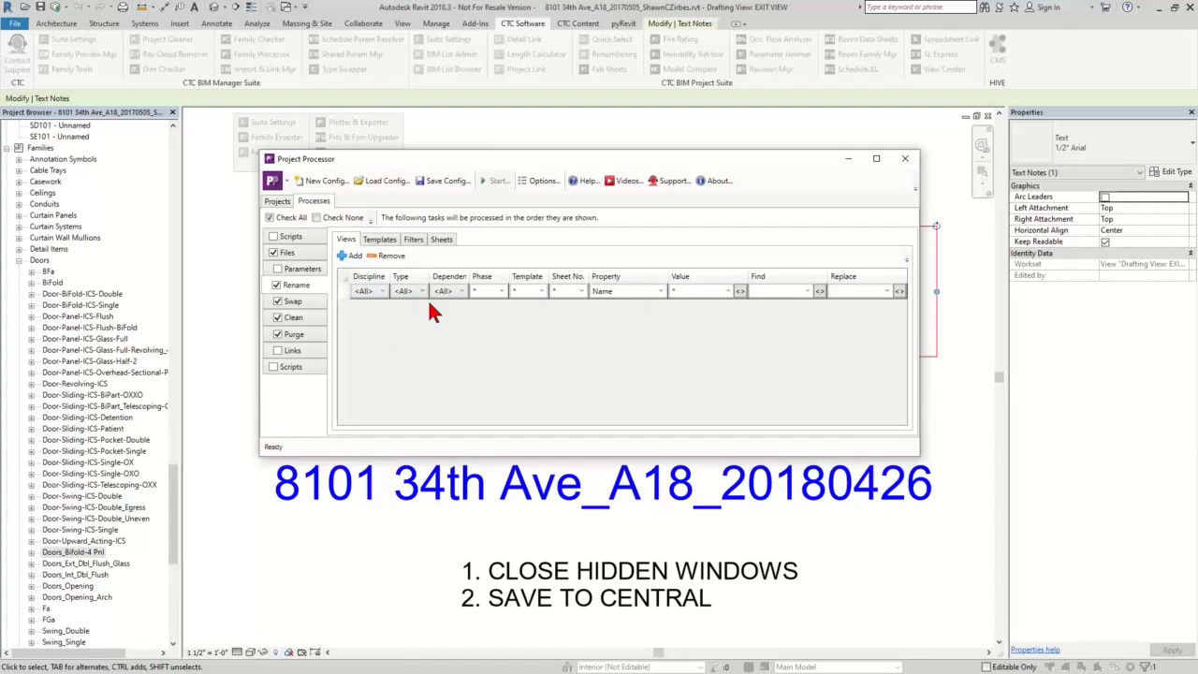
Keep the rule's discipline at <All>, untick Rename, and show the Swap dimension style replacements
click(372, 289)
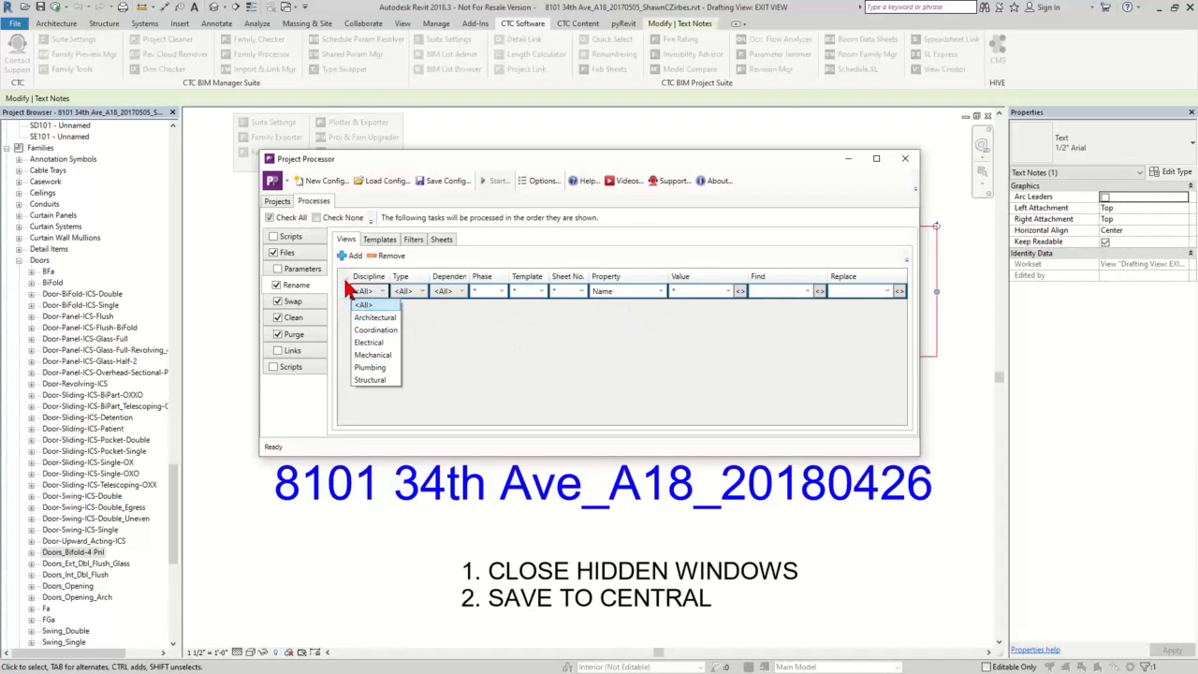
click(277, 291)
click(277, 302)
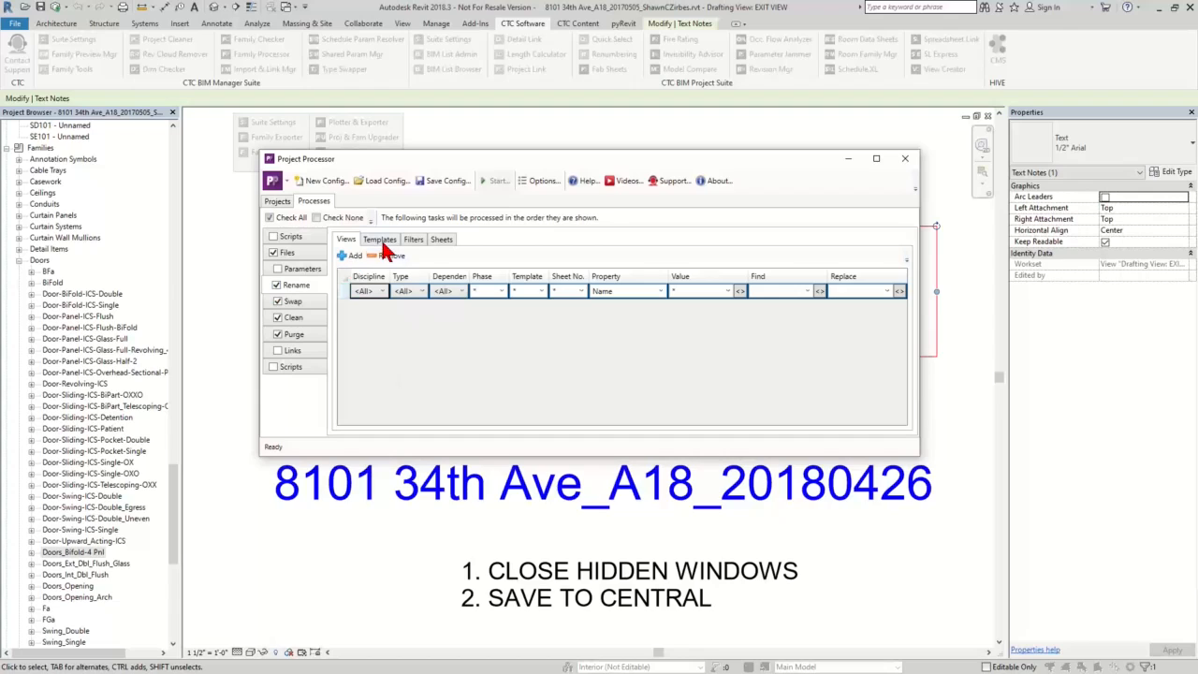
click(279, 286)
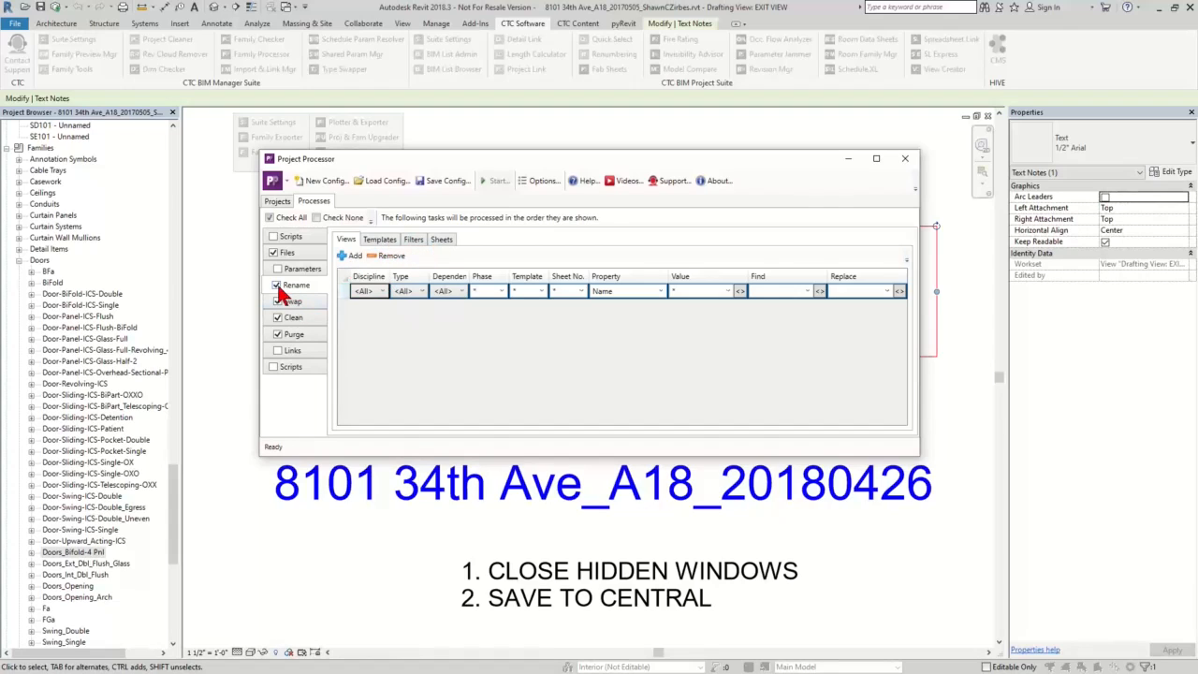
click(322, 318)
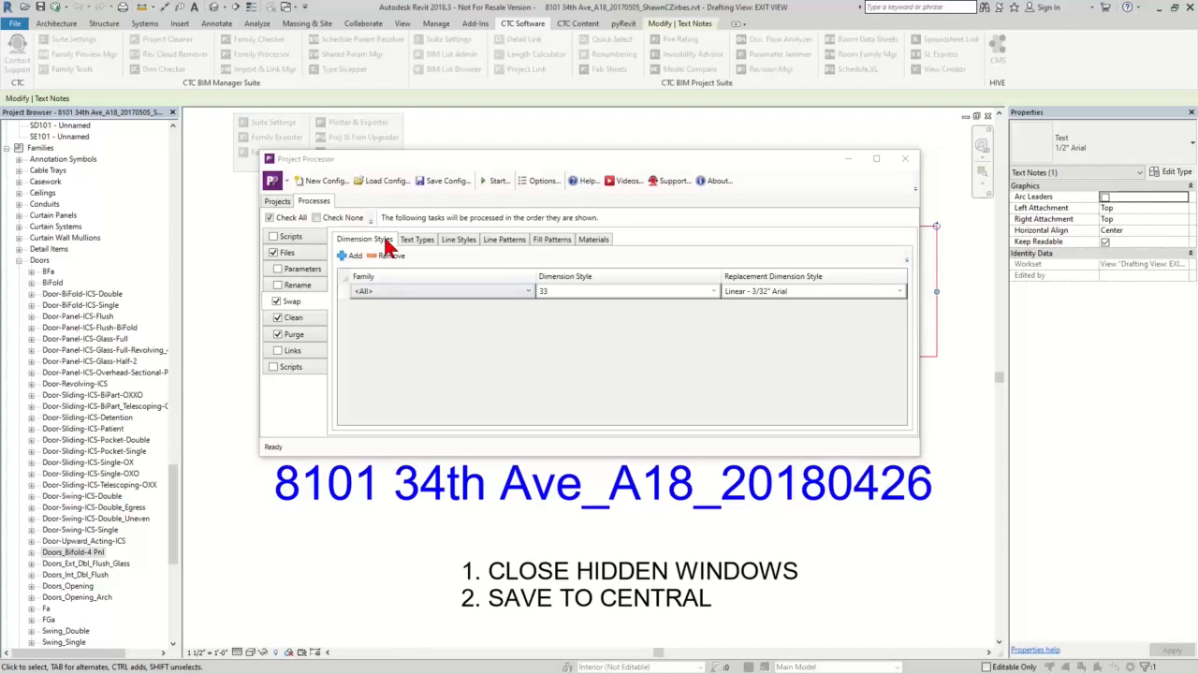
Check the dimension style and text type swaps, then add and delete four extra line style rows
click(574, 293)
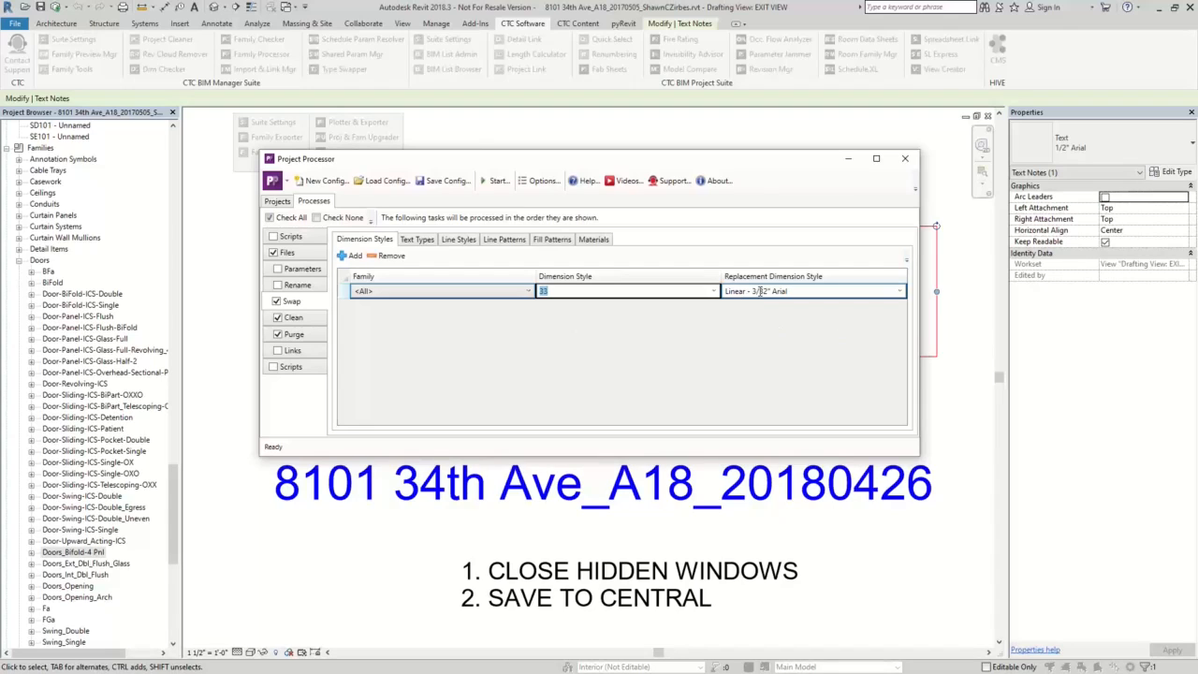
click(418, 239)
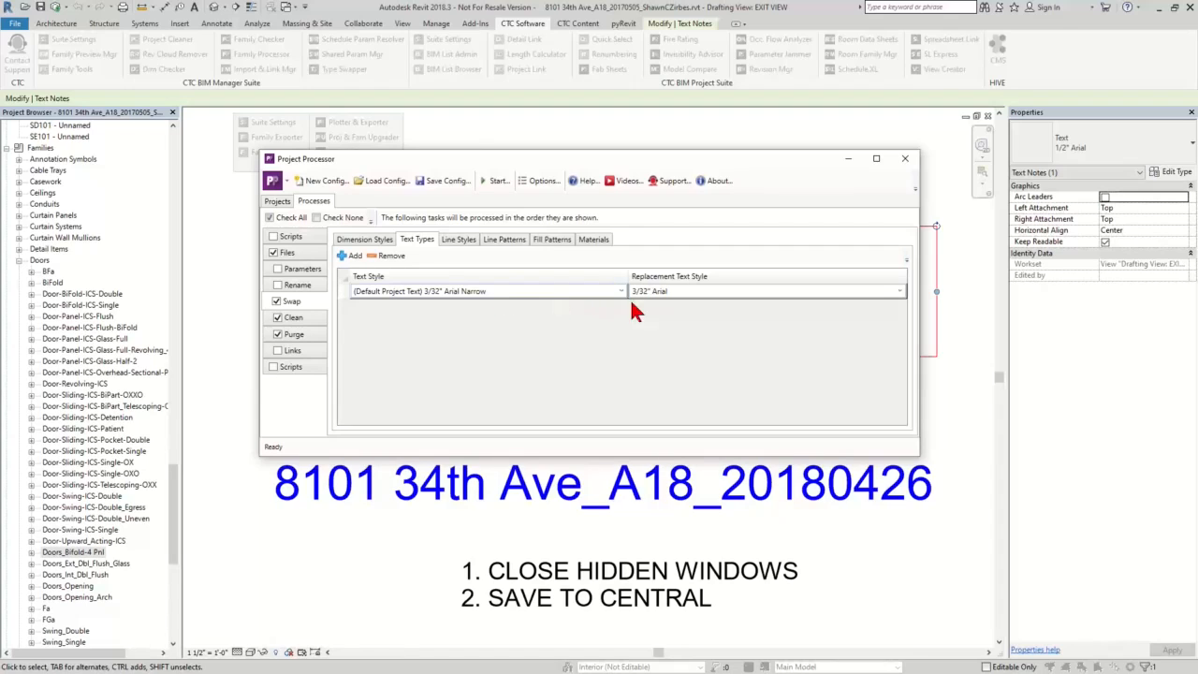
click(458, 240)
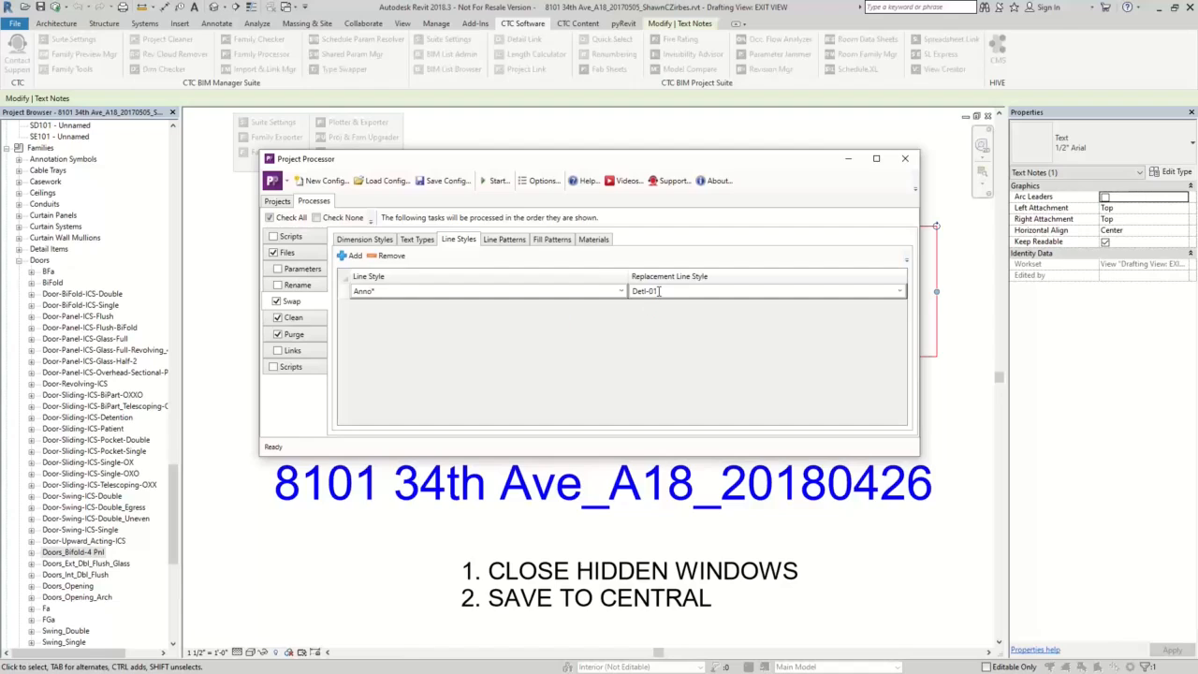
click(353, 257)
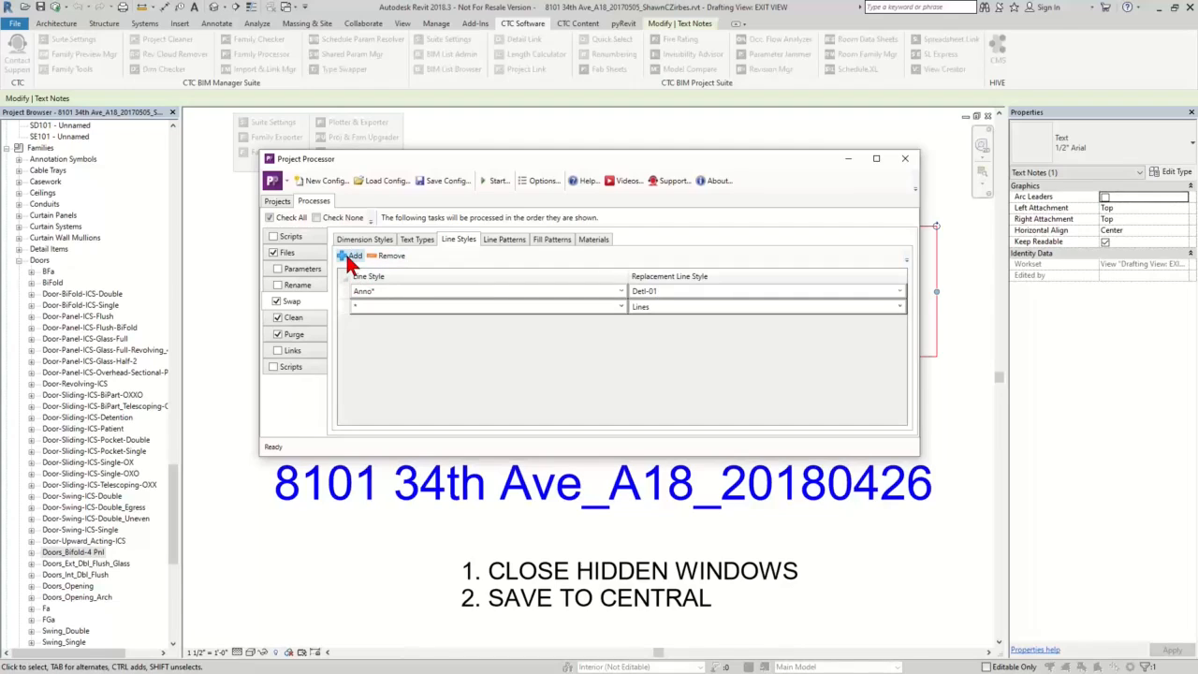
click(352, 256)
click(352, 257)
click(353, 257)
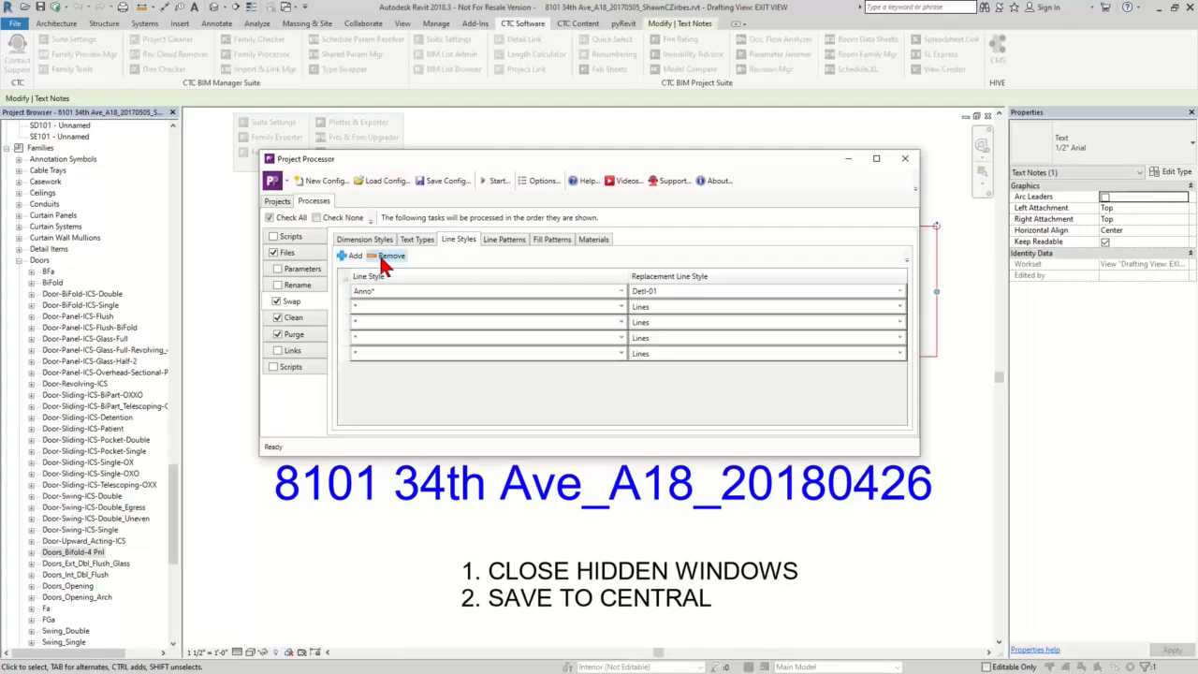
click(342, 309)
shift+click(344, 354)
click(387, 256)
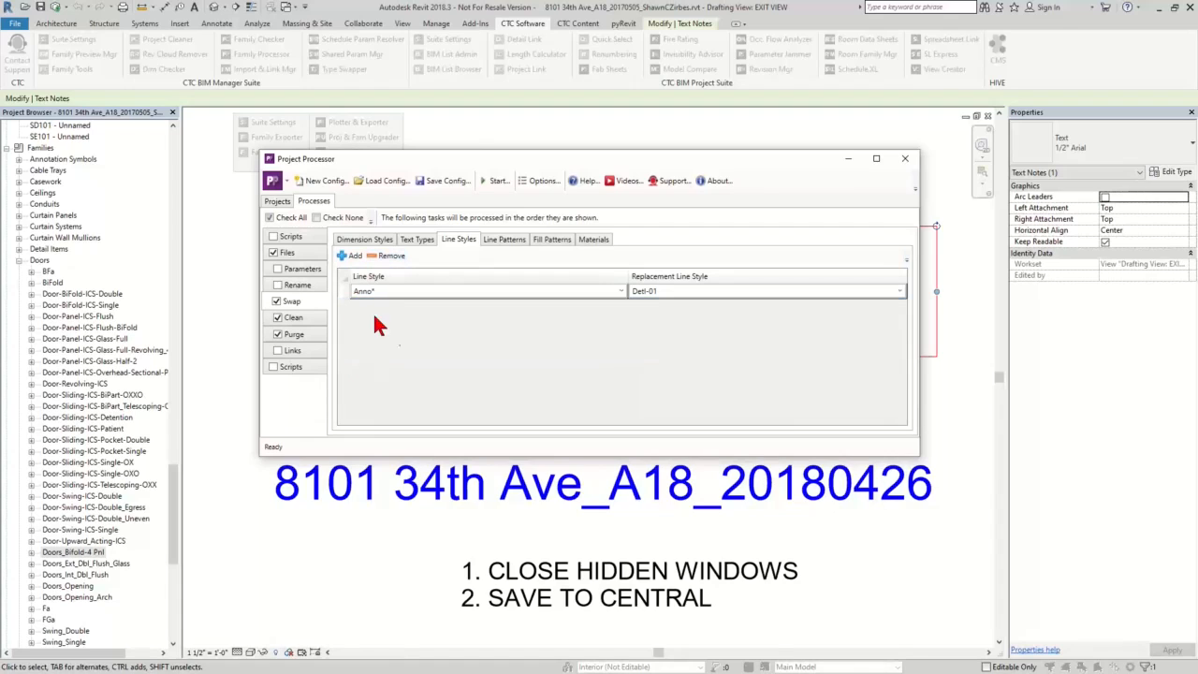
Review the line pattern, fill pattern and material replacements, then display the Clean task settings
click(504, 241)
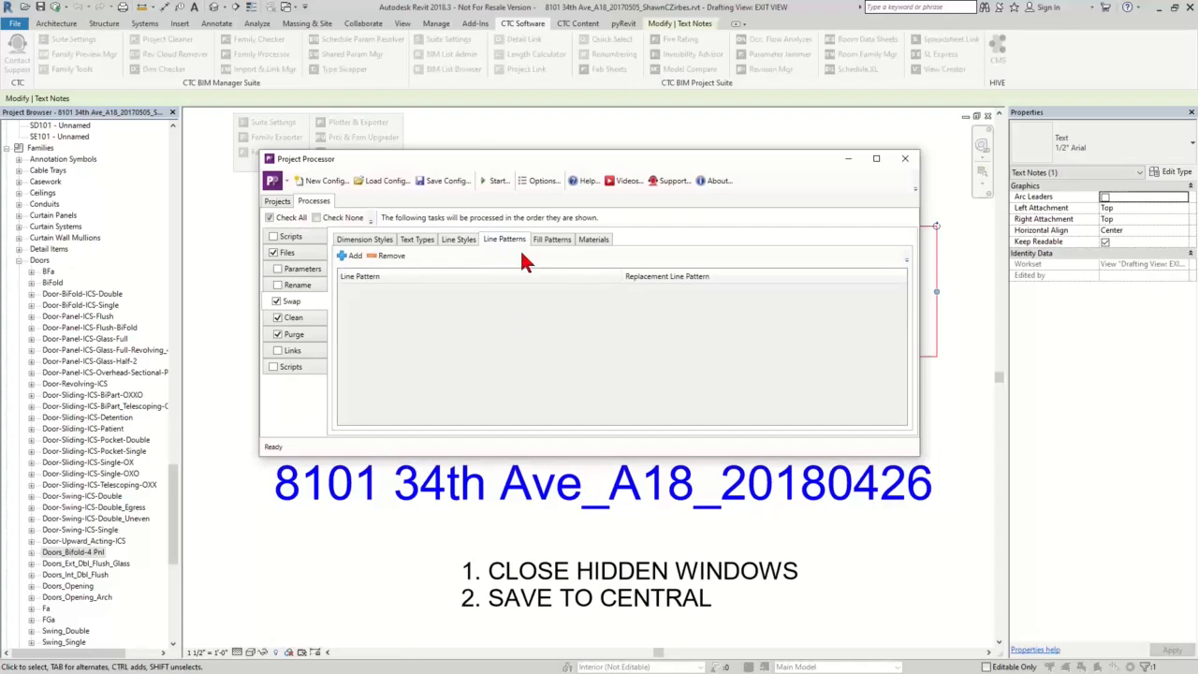
click(552, 241)
click(592, 239)
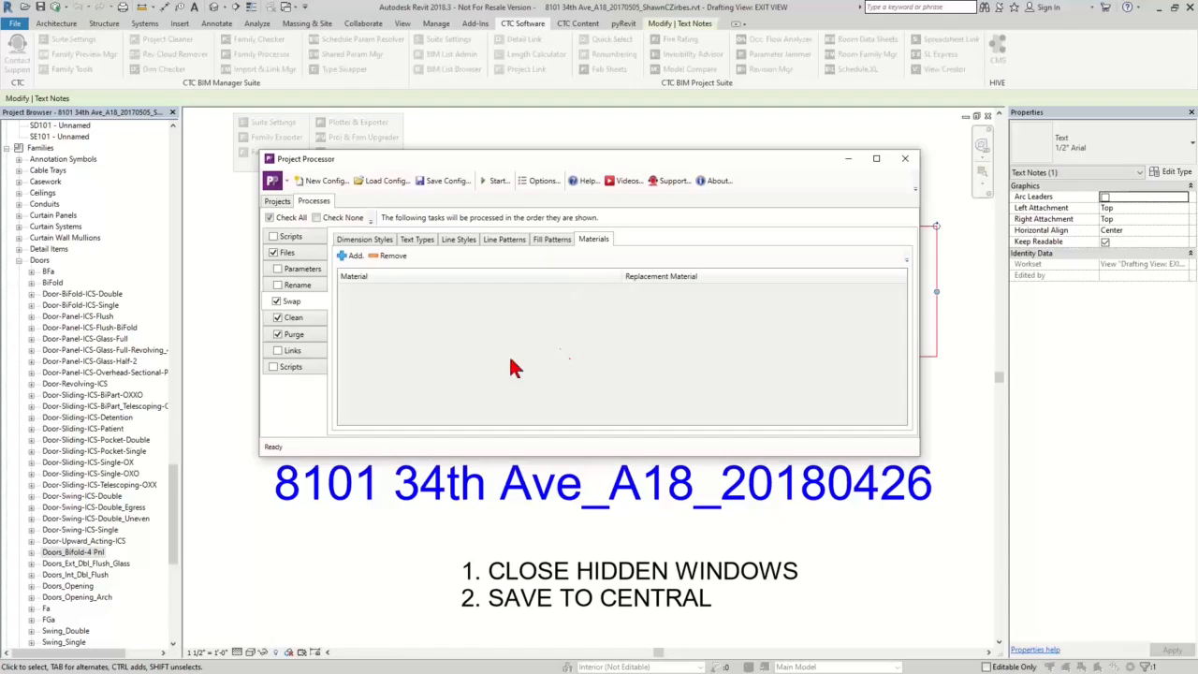
click(298, 319)
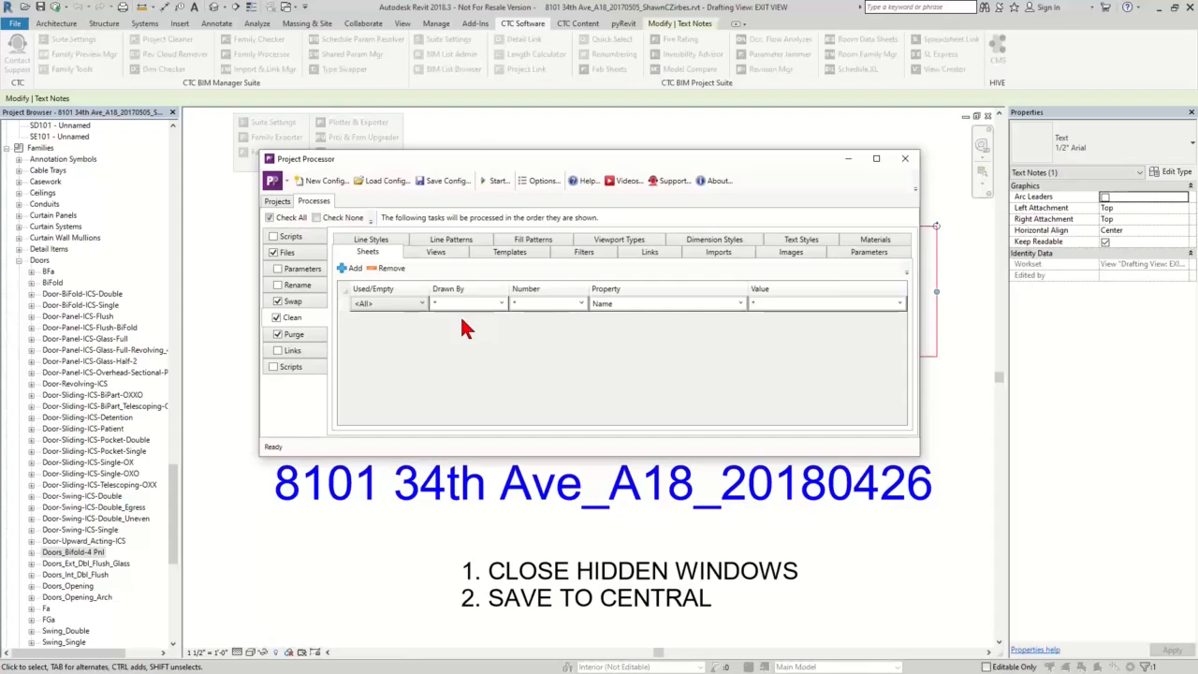
Review the Swap rules for views, view templates, filters, links, imports and images
key(ctrl+Tab)
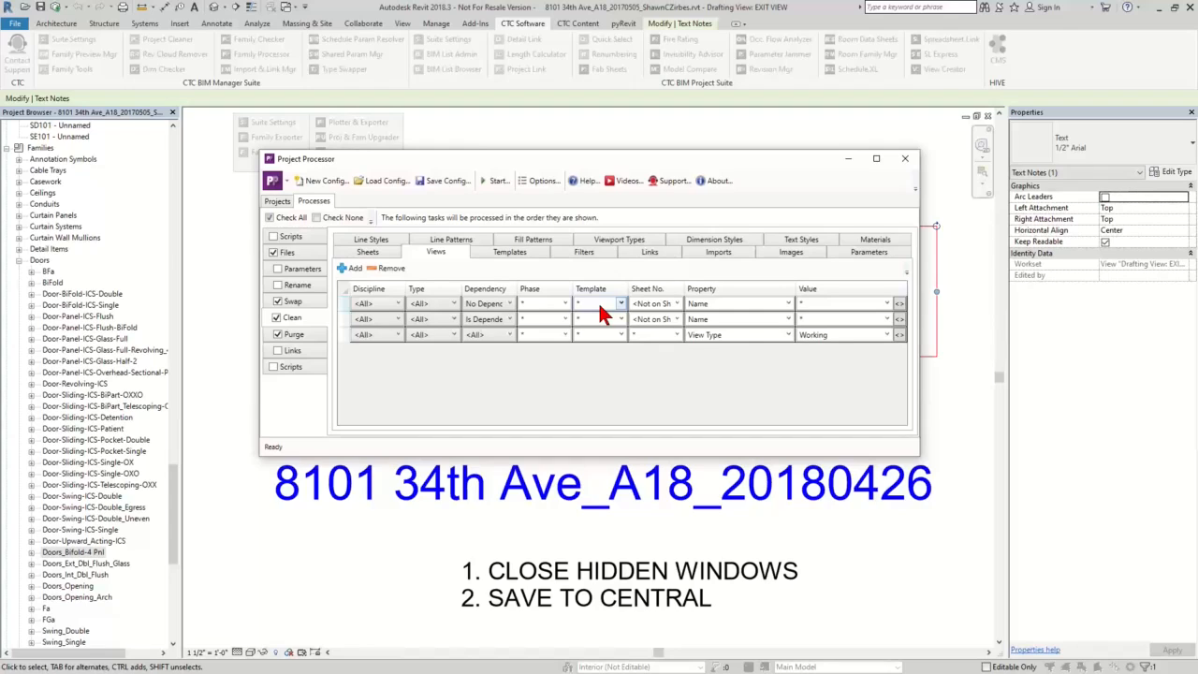
click(508, 251)
click(581, 253)
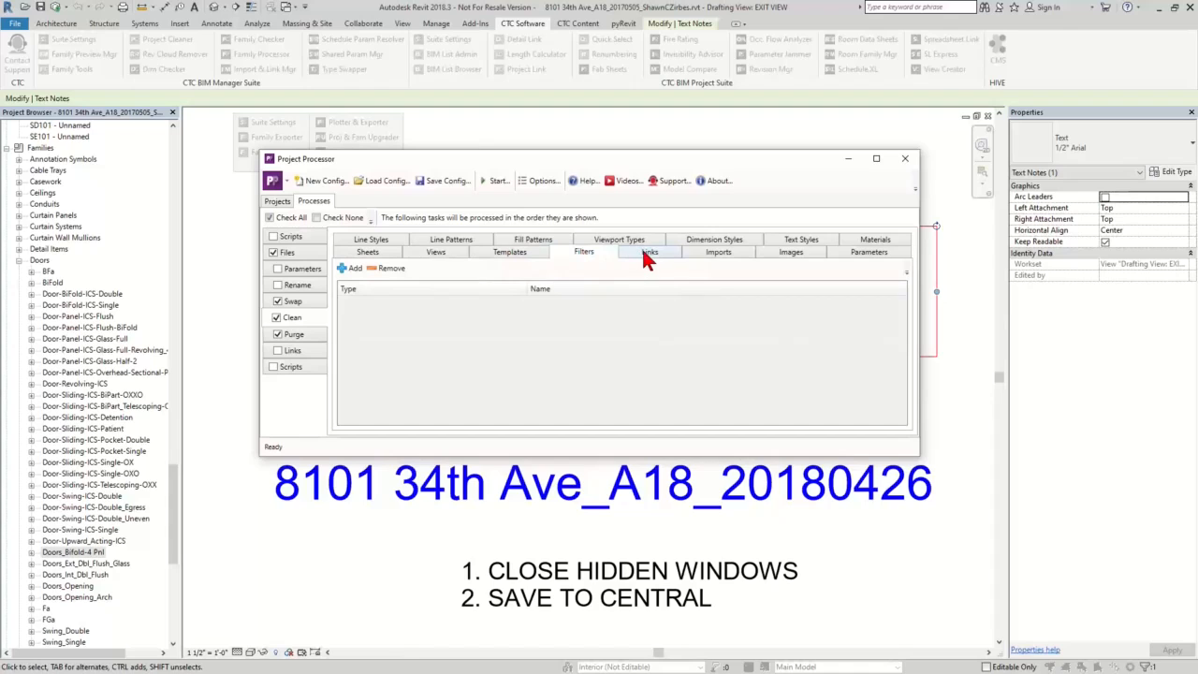
click(647, 252)
click(719, 253)
click(787, 255)
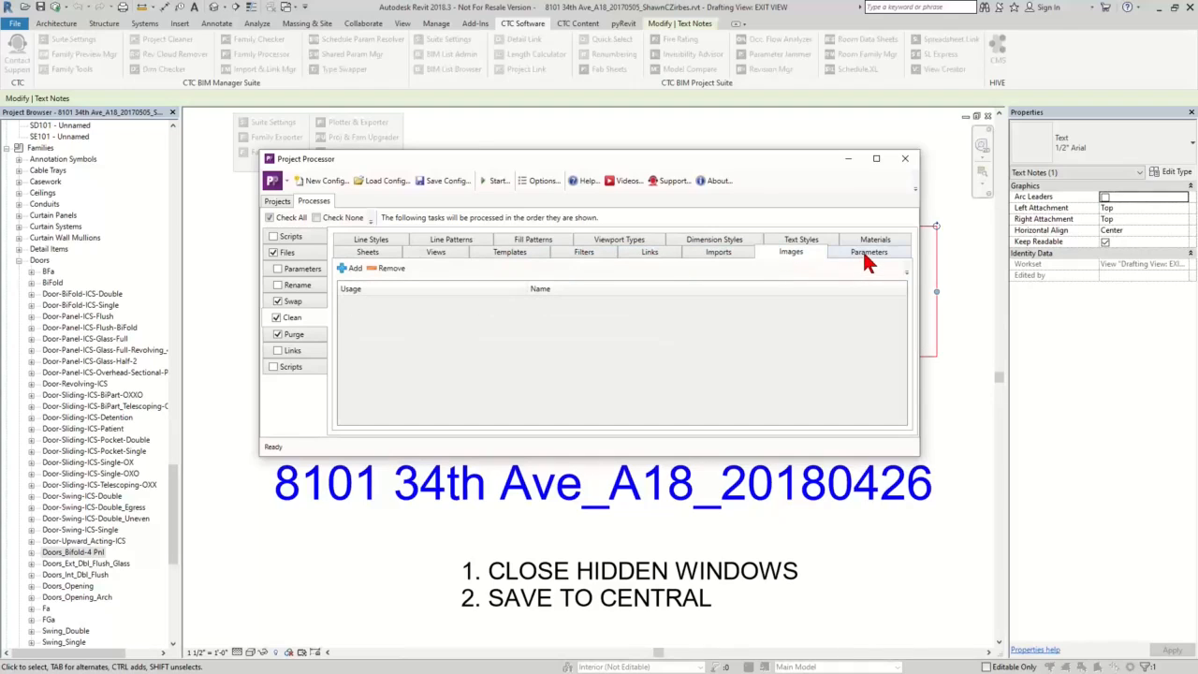
Check the parameter, material, text, dimension, line pattern and fill pattern swaps, then show Purge options
click(863, 254)
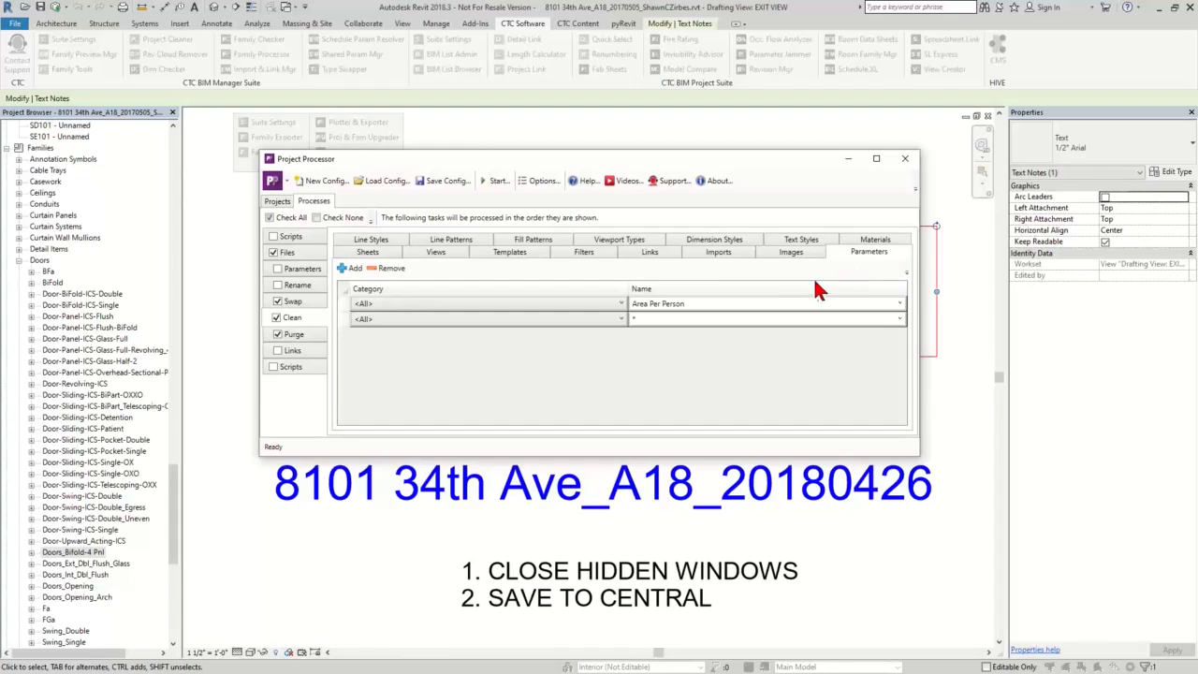
click(865, 244)
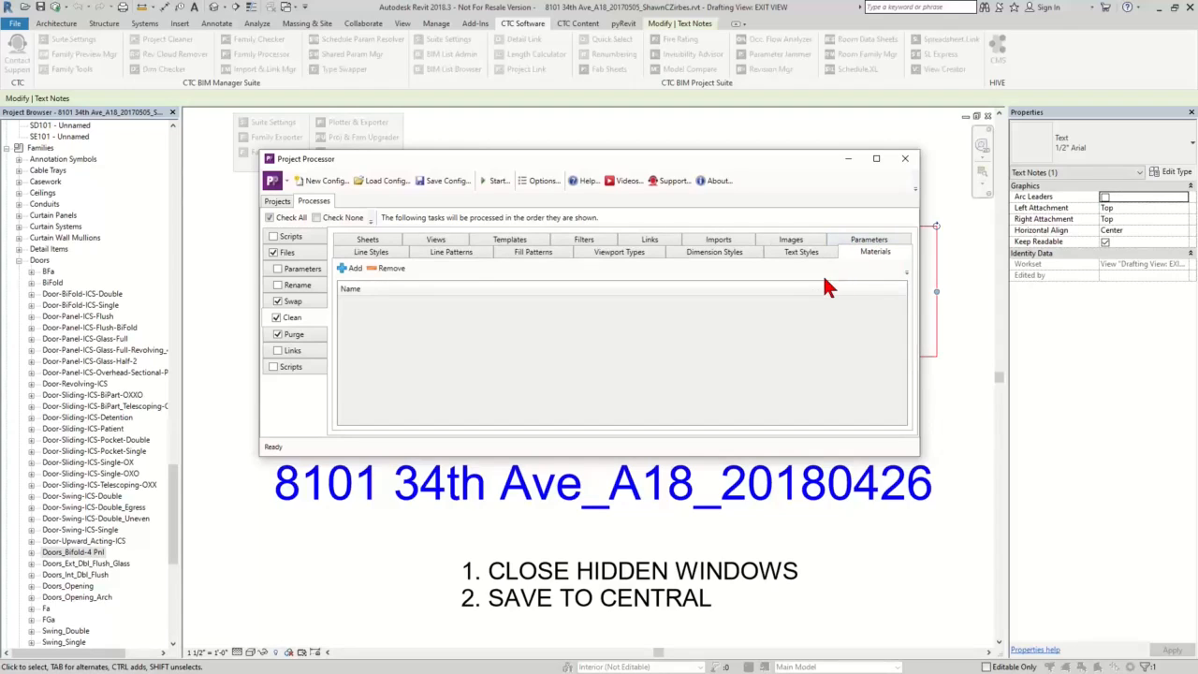
click(800, 253)
click(716, 258)
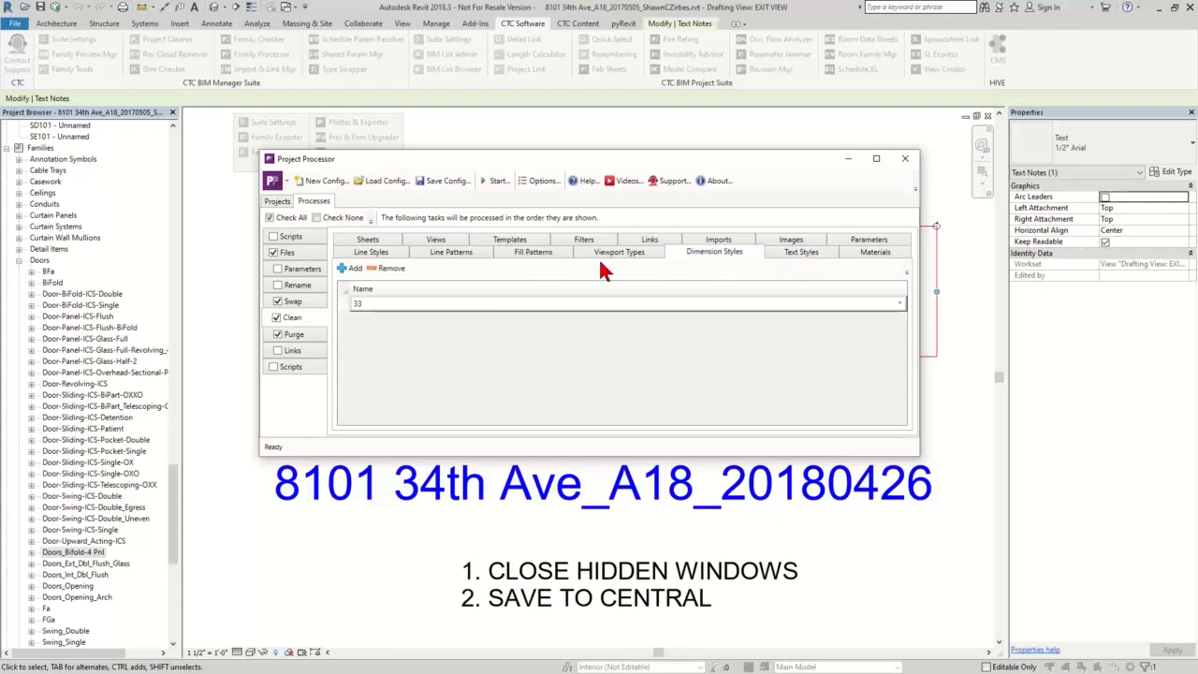
click(447, 253)
click(532, 252)
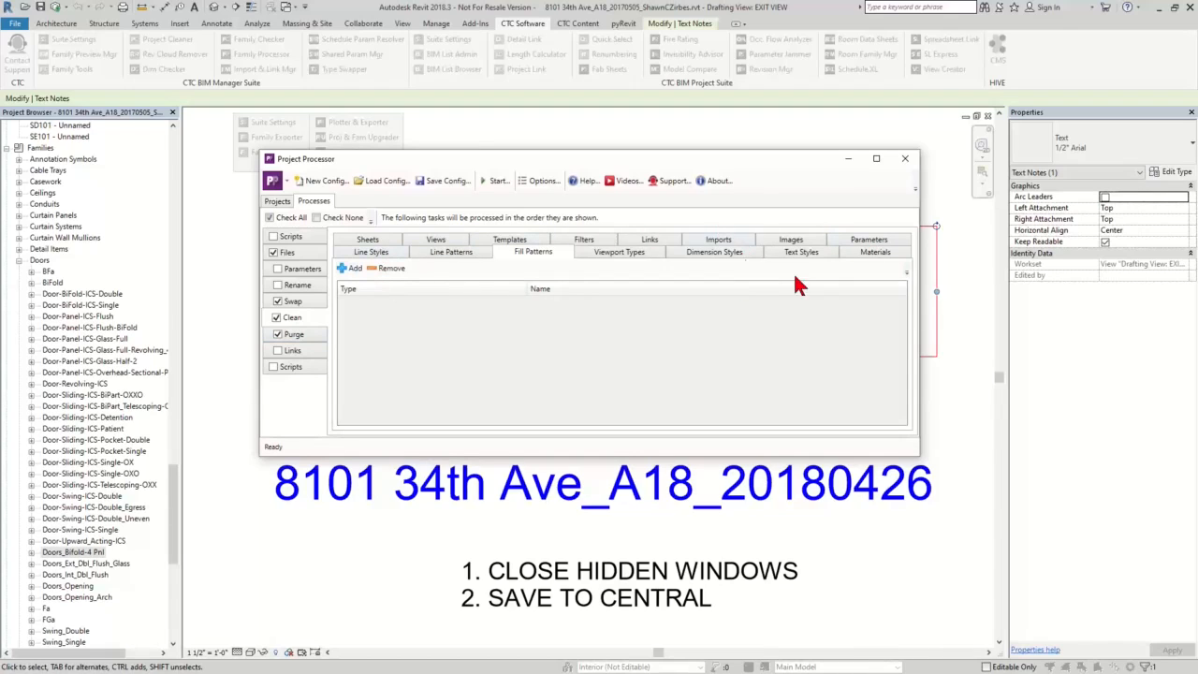
click(297, 335)
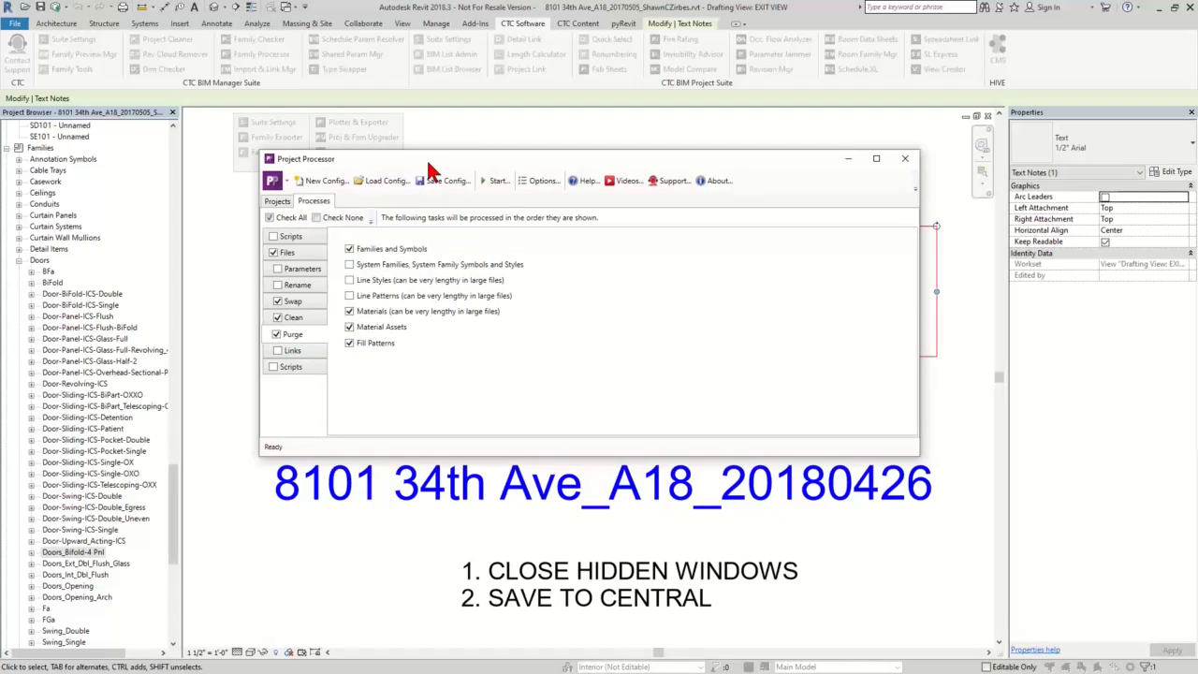
Disable the Swap and Clean tasks and stop purging fill patterns and families and symbols
drag(434, 161, 429, 178)
click(273, 312)
click(272, 329)
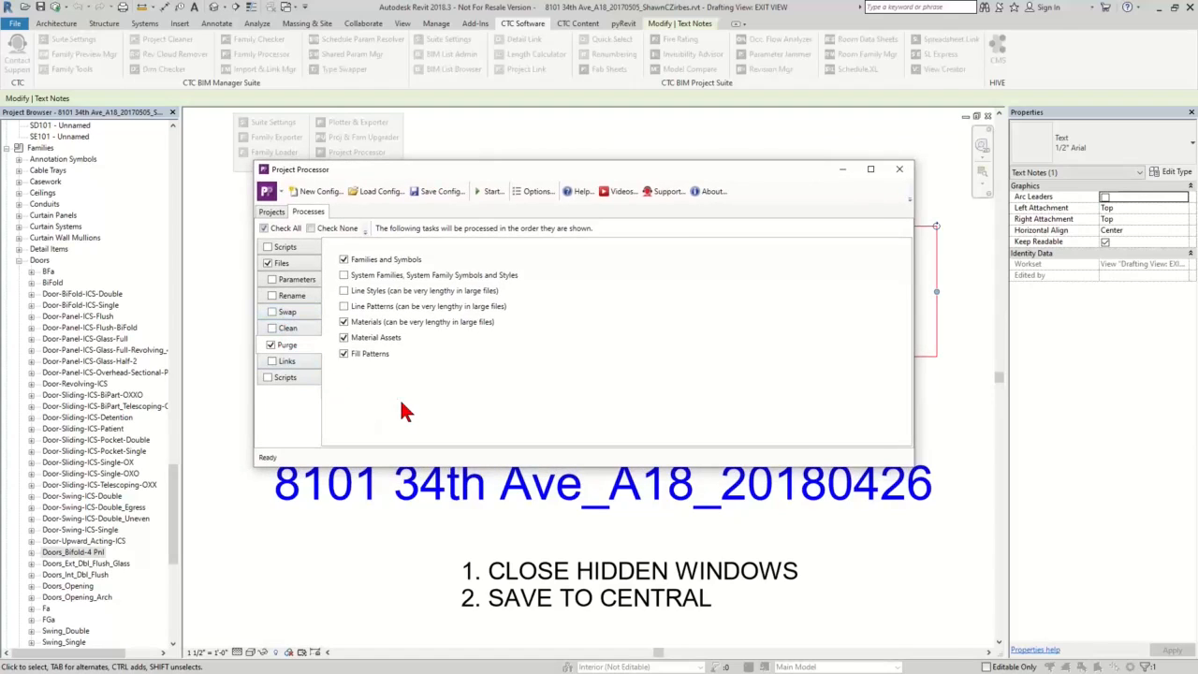
click(343, 354)
click(345, 261)
Stop purging materials, material assets and fill patterns, and toggle the family and symbol options
click(343, 321)
click(344, 337)
click(344, 354)
click(344, 259)
click(343, 275)
click(343, 259)
Include line styles, line patterns, materials, material assets and families in purge; move Purge ahead of Clean
click(344, 291)
click(344, 306)
click(344, 275)
click(344, 322)
click(344, 337)
click(344, 259)
click(343, 275)
mouse_move(289, 348)
mouse_down()
mouse_move(290, 315)
mouse_move(284, 340)
mouse_up()
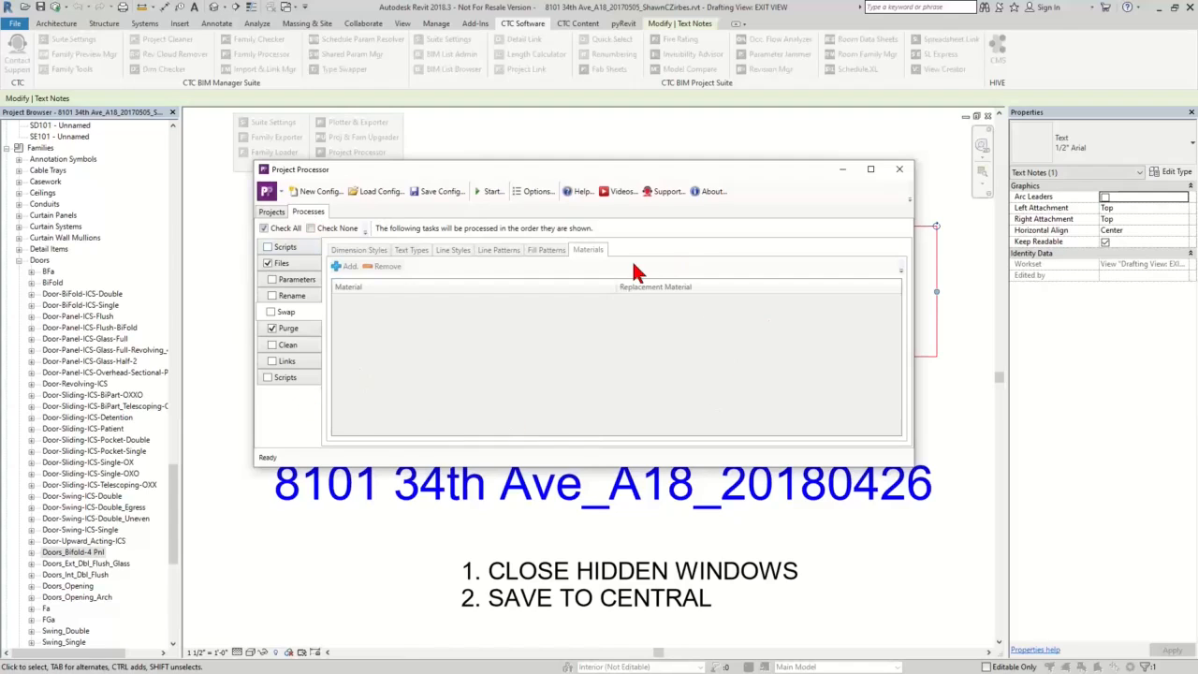
Reopen the Project Processor, tick the project file's Active box, and return to the Processes list
click(899, 172)
click(357, 152)
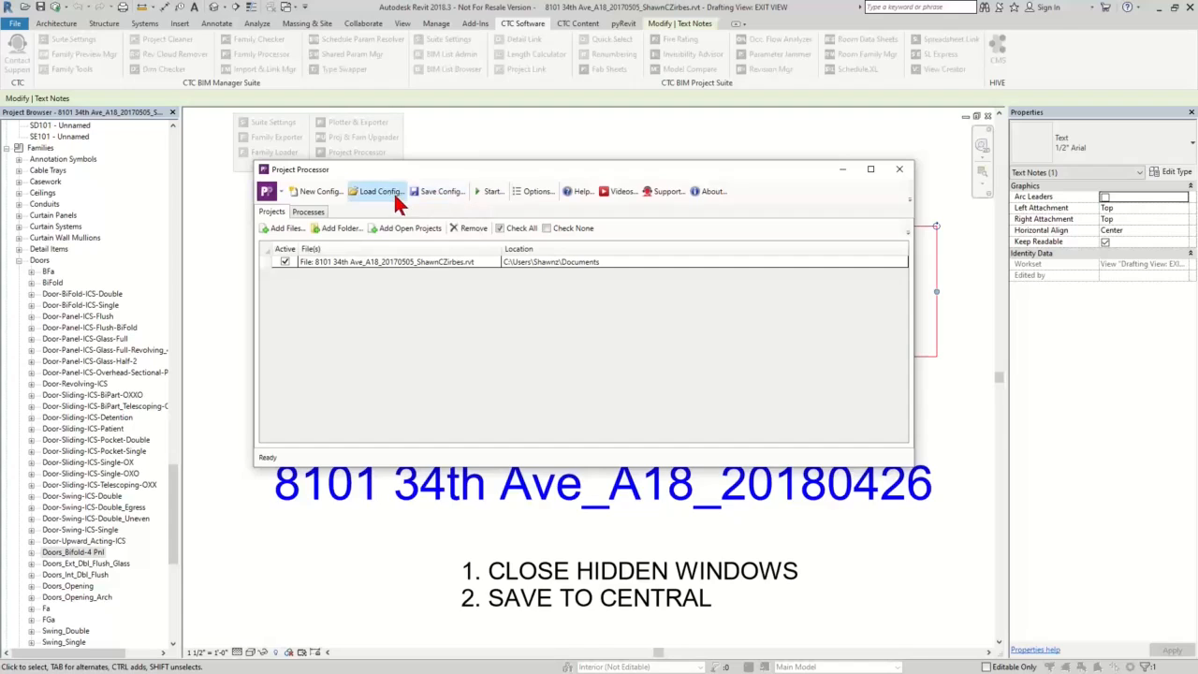
click(308, 211)
click(271, 212)
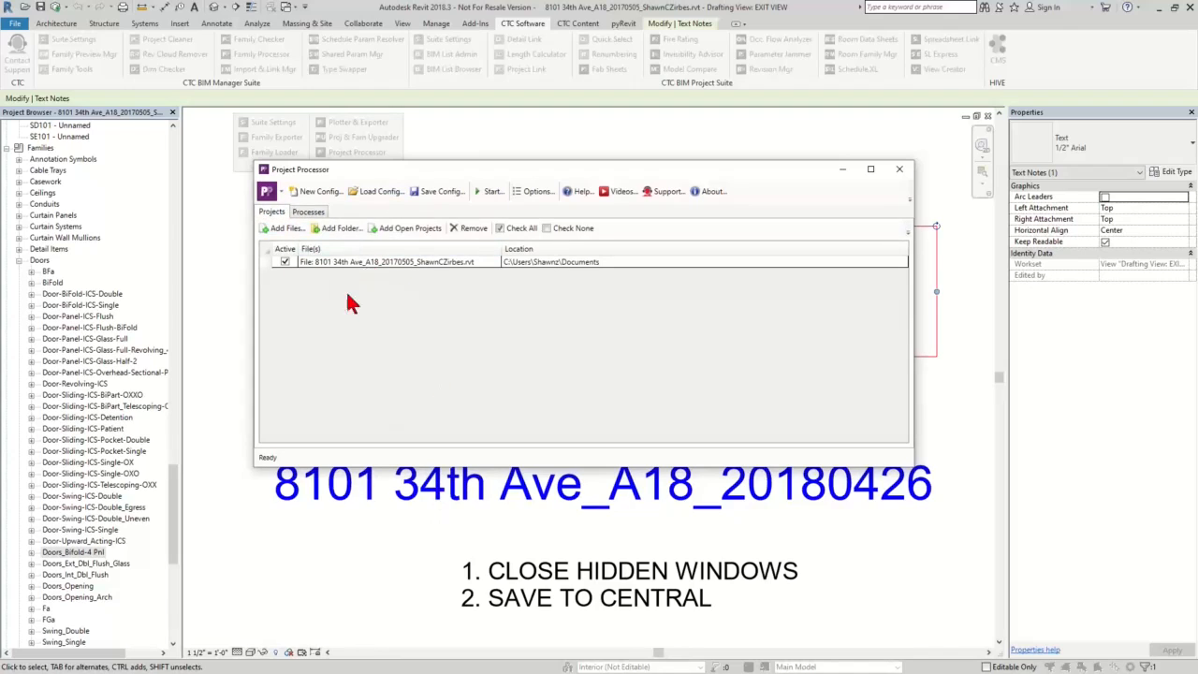
click(283, 261)
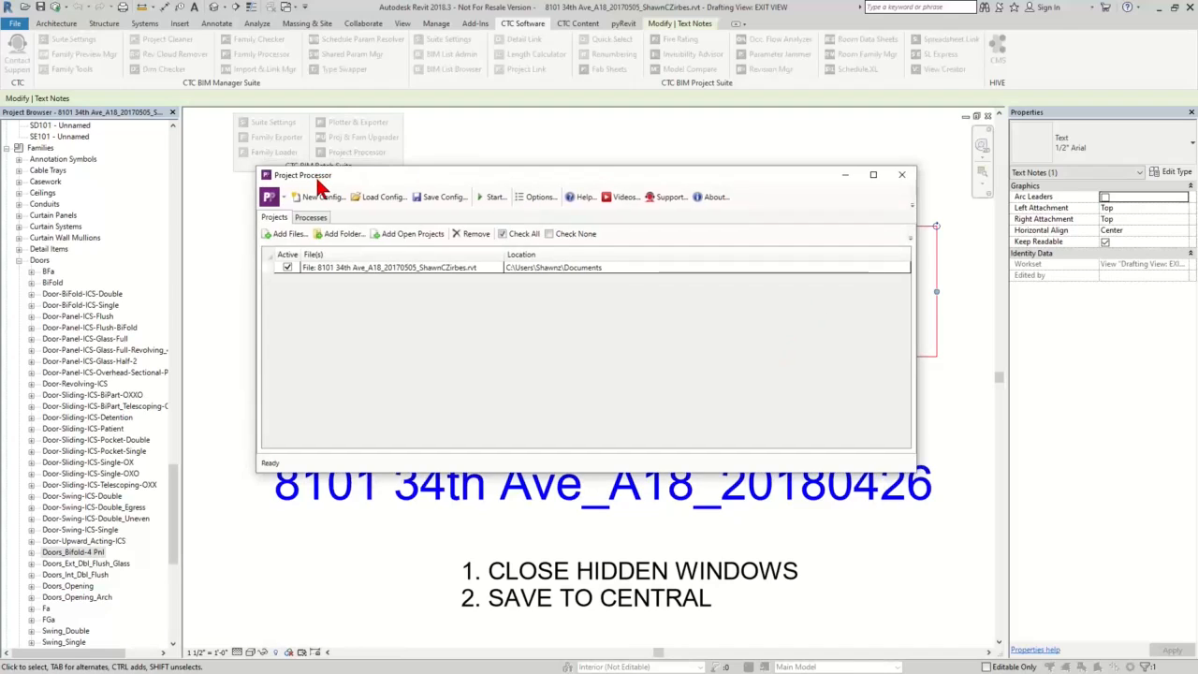
drag(319, 180, 325, 211)
click(316, 244)
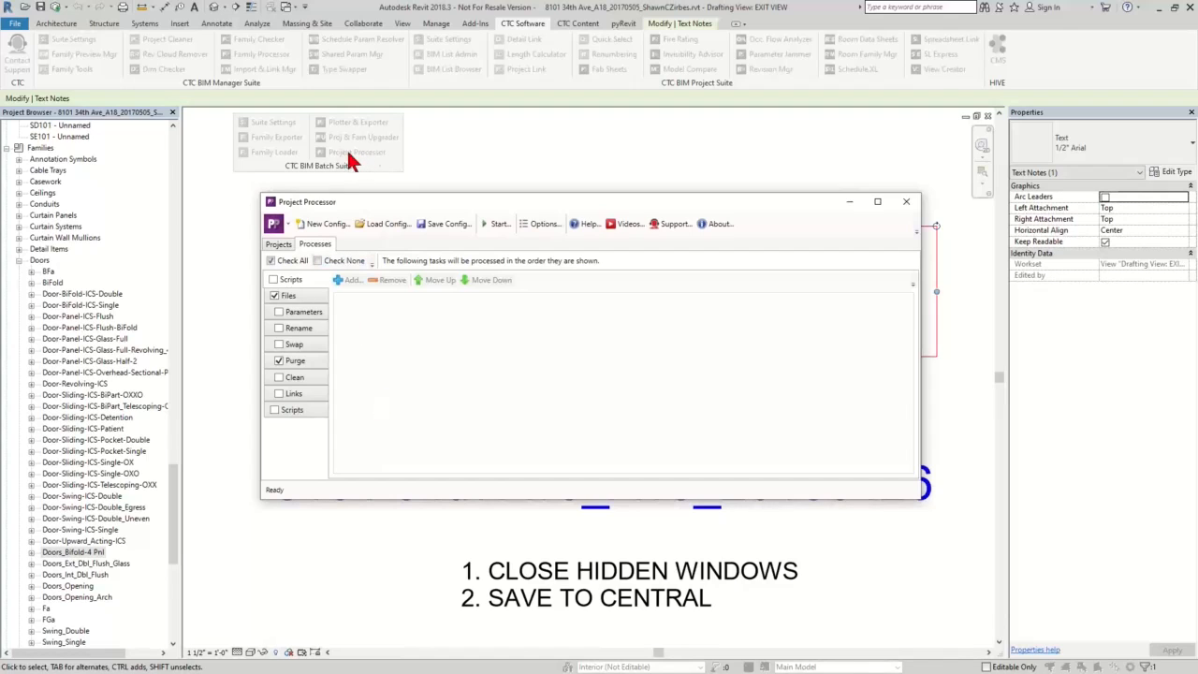
Close the Project Processor and open the CTC BIM Batch Suite Settings
click(907, 203)
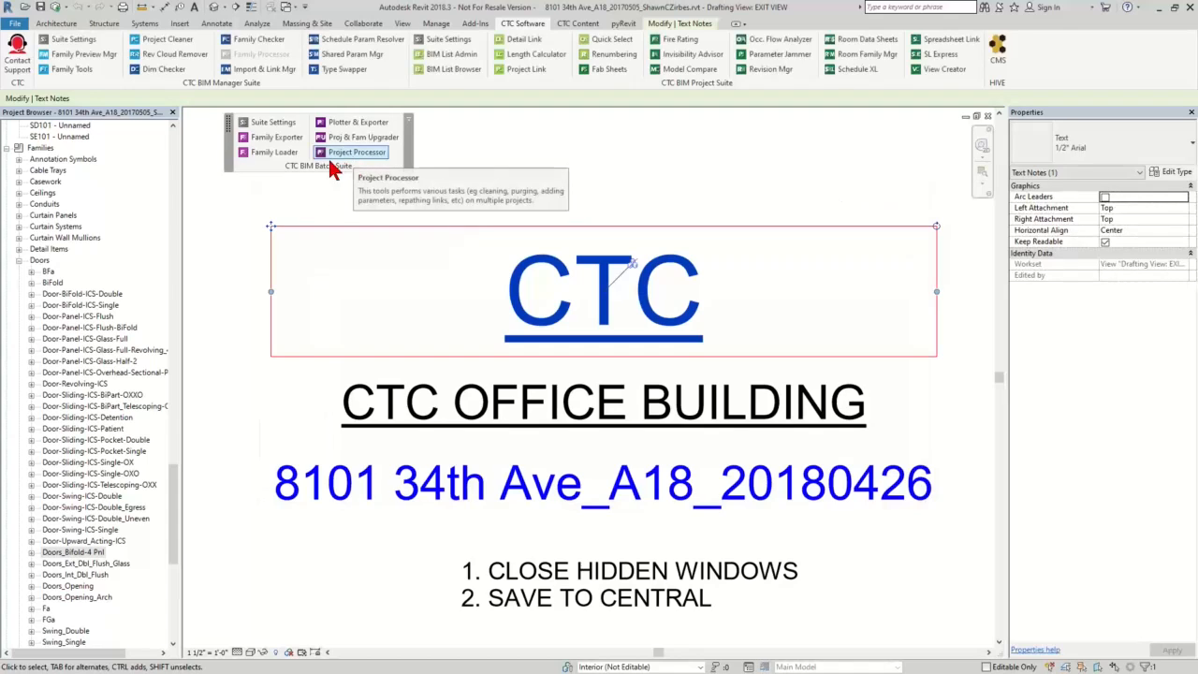
click(272, 122)
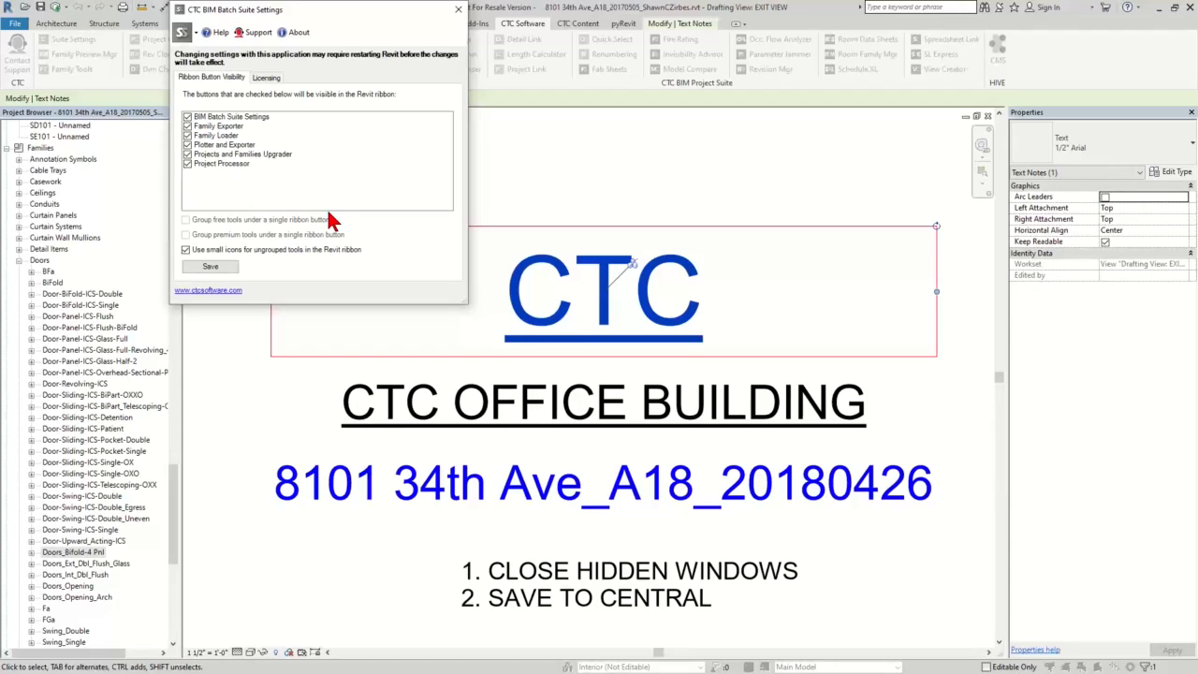
Reposition the Batch Suite Settings to check the Ribbon Button Visibility list, then close it
drag(330, 12, 632, 101)
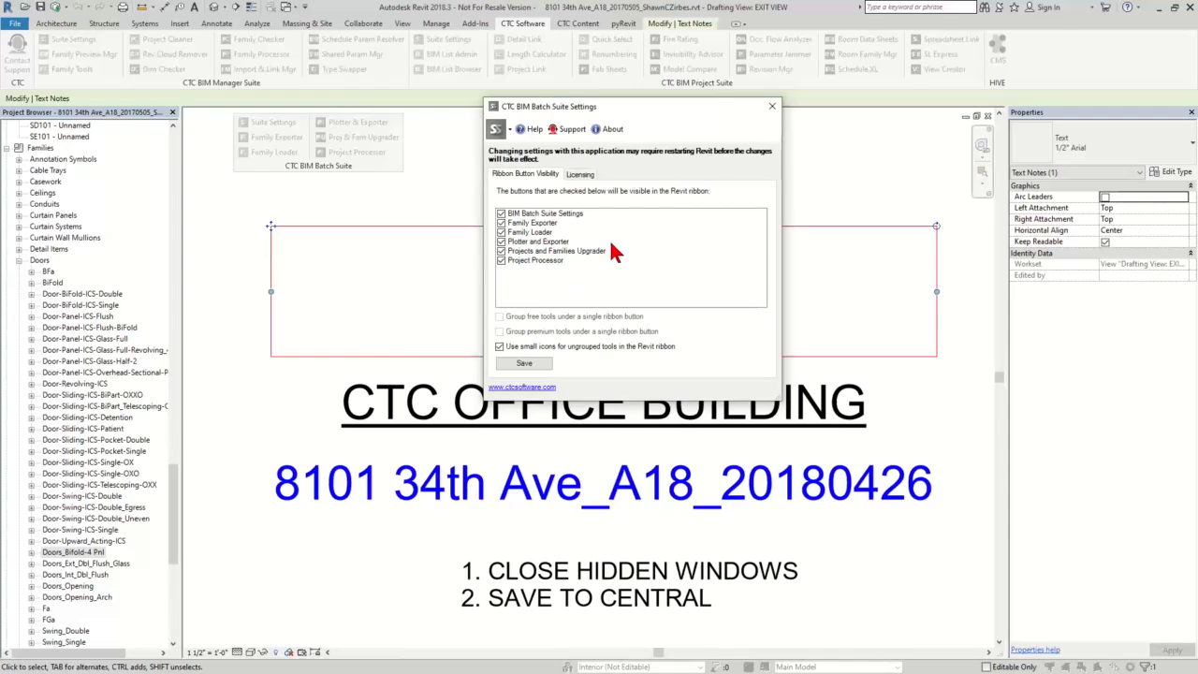
click(771, 110)
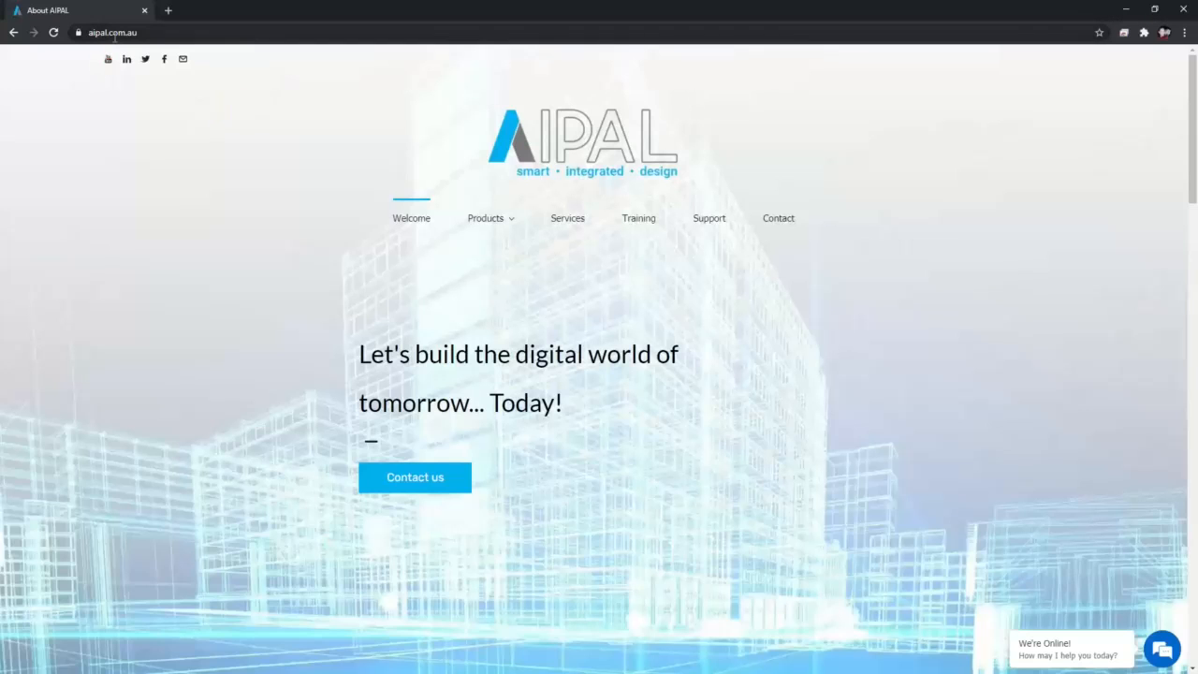
Go to the CTC SOFTWARE page through the AIPAL site's Products menu
click(141, 33)
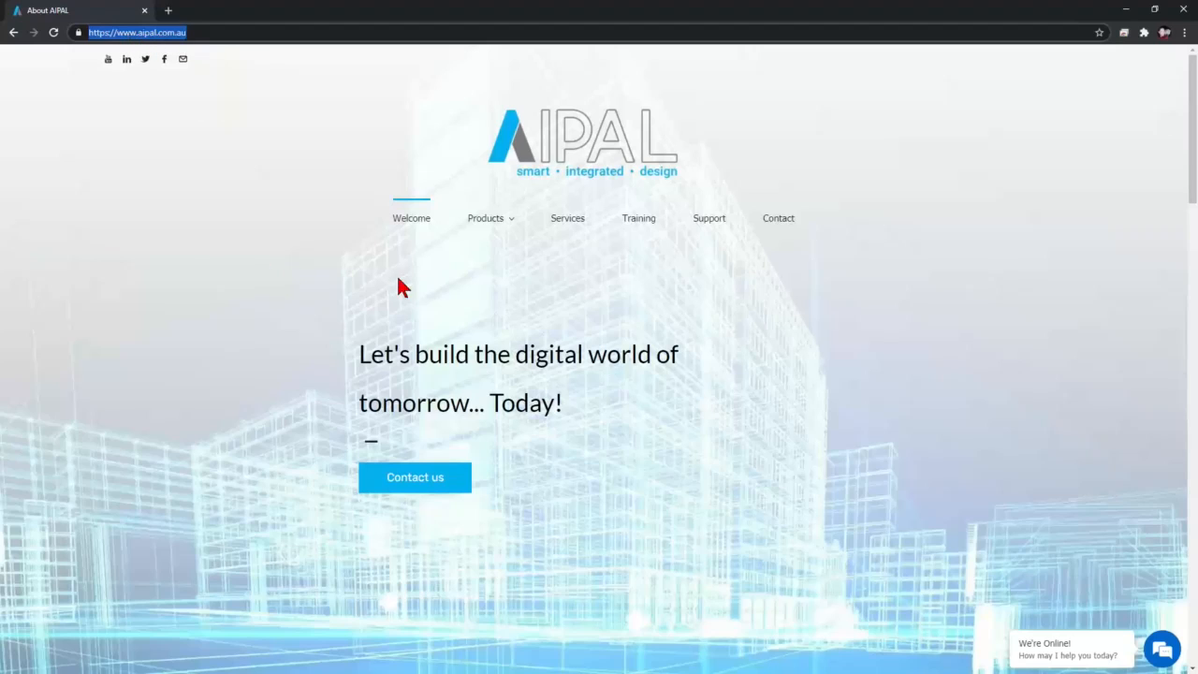
mouse_move(488, 224)
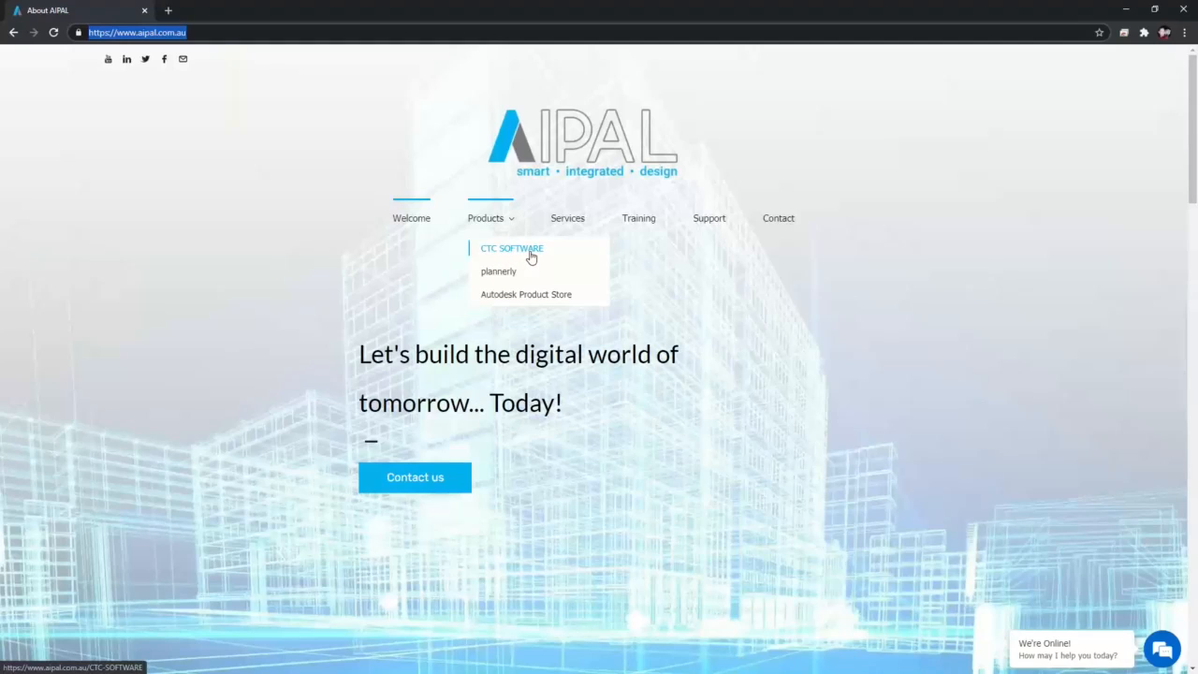
click(529, 257)
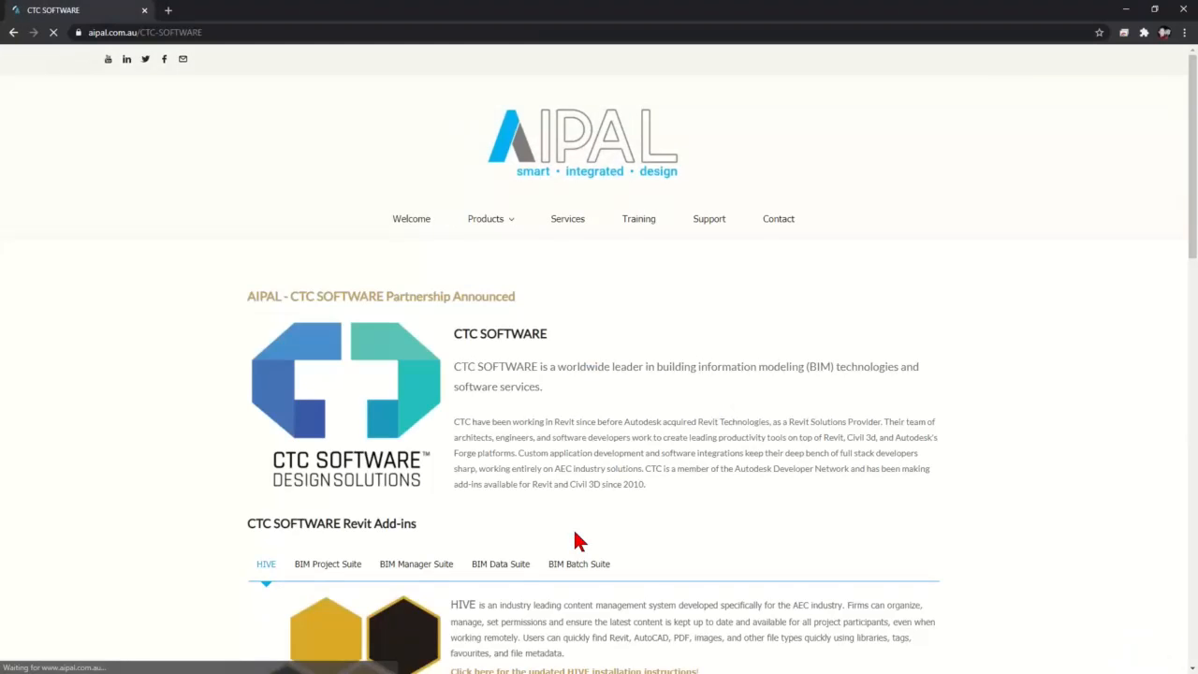
Display the BIM Batch Suite tab's description among the CTC SOFTWARE Revit Add-ins
scroll(477, 336, down, 2)
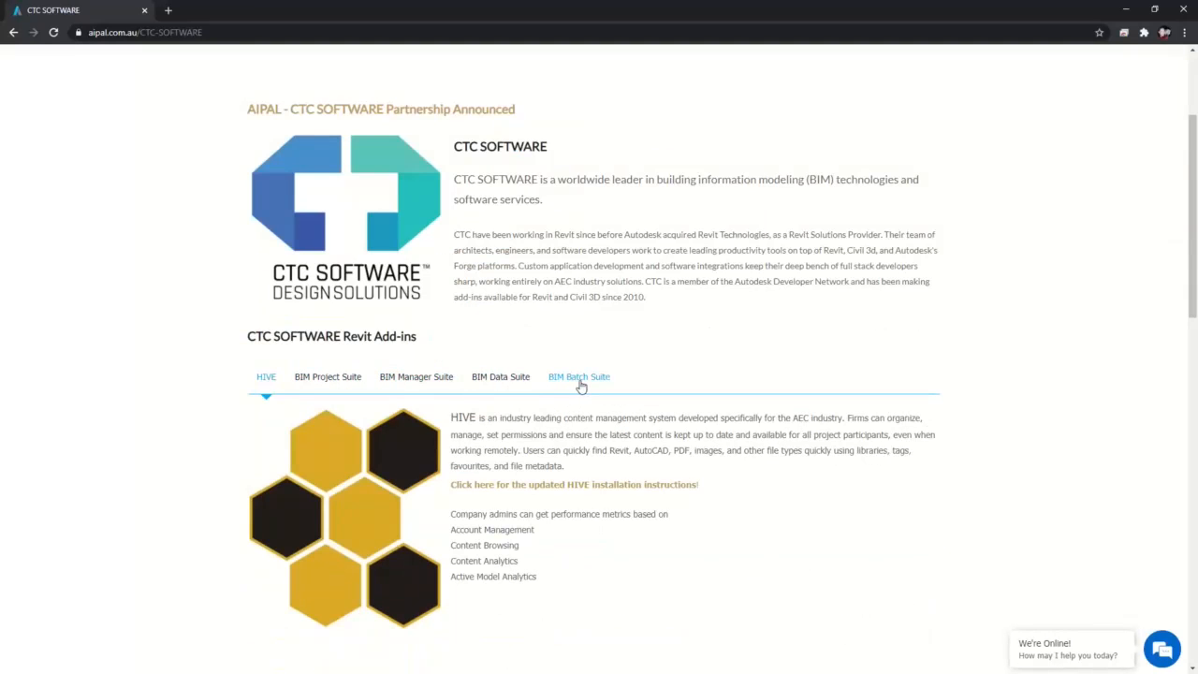
click(581, 379)
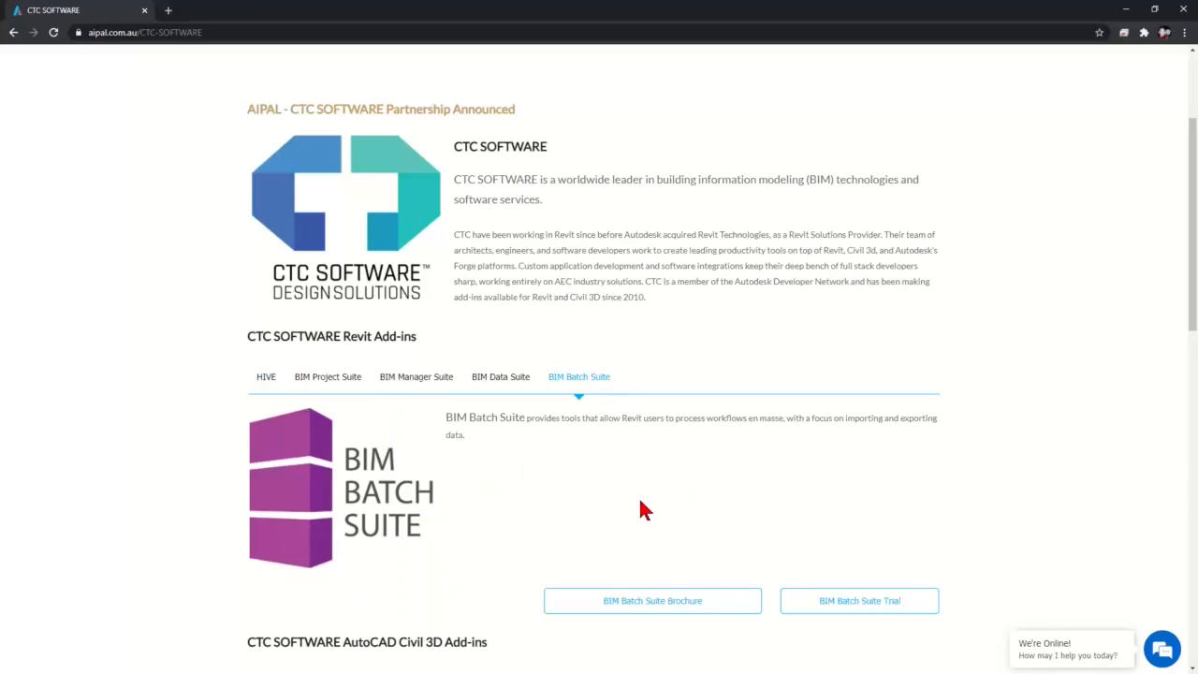
scroll(641, 513, down, 1)
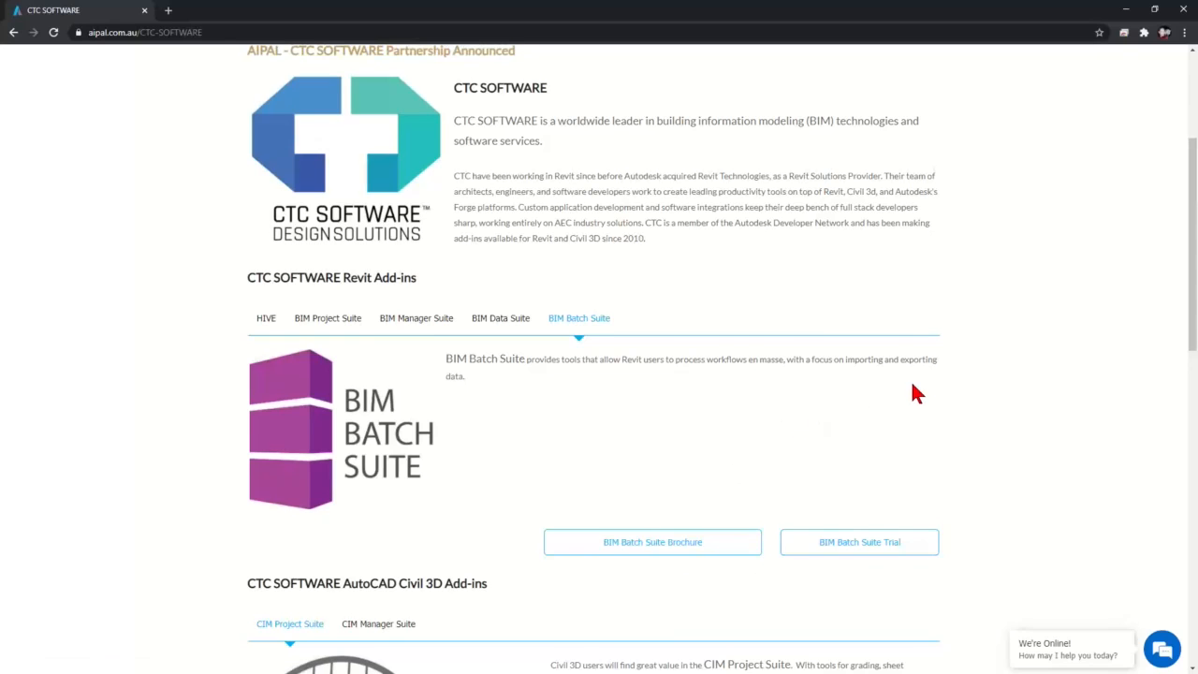
scroll(922, 393, up, 2)
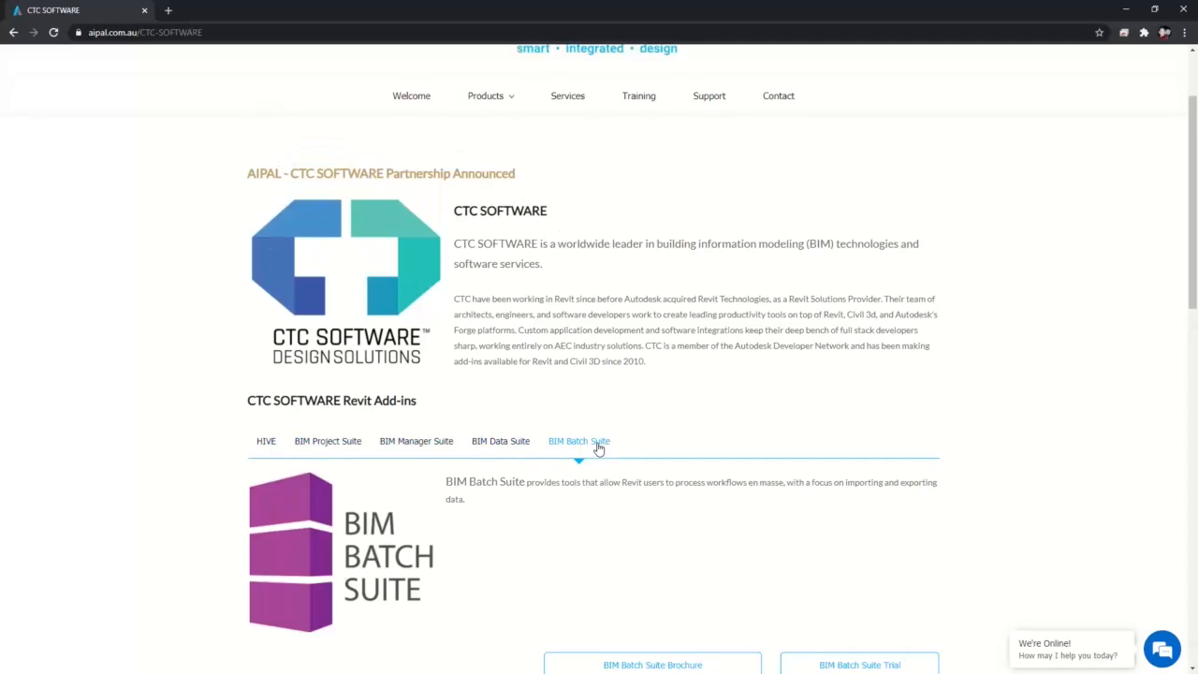
scroll(599, 449, up, 2)
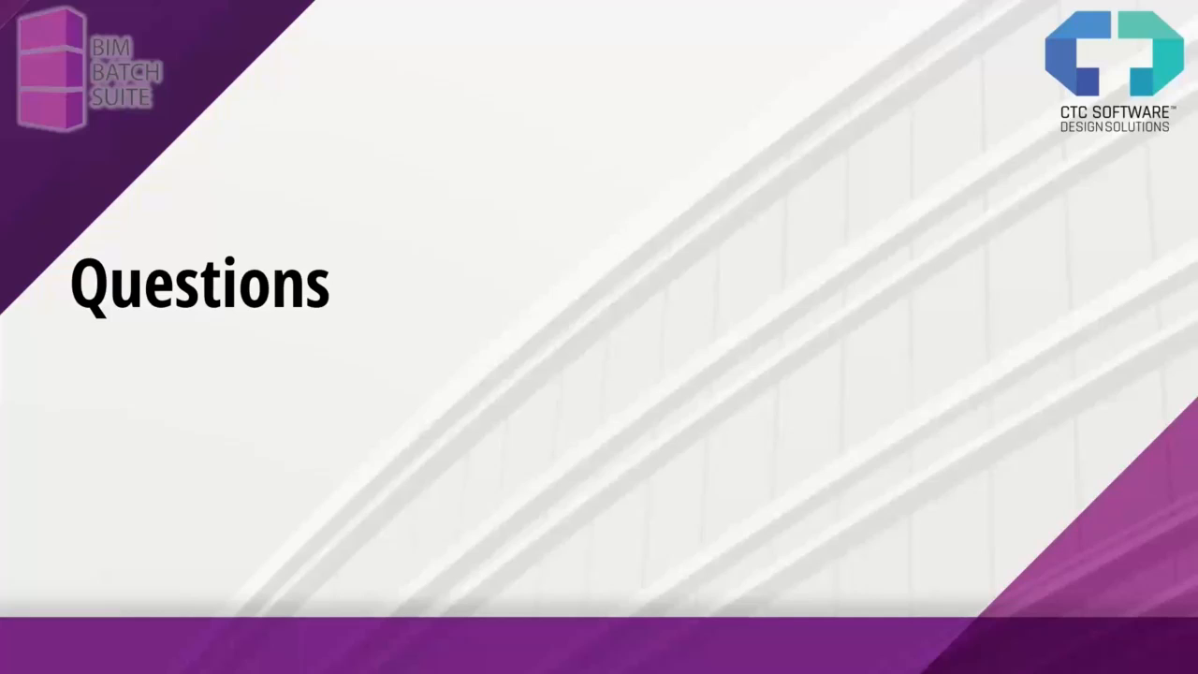
Advance the presentation to the Thank You slide
key(Right)
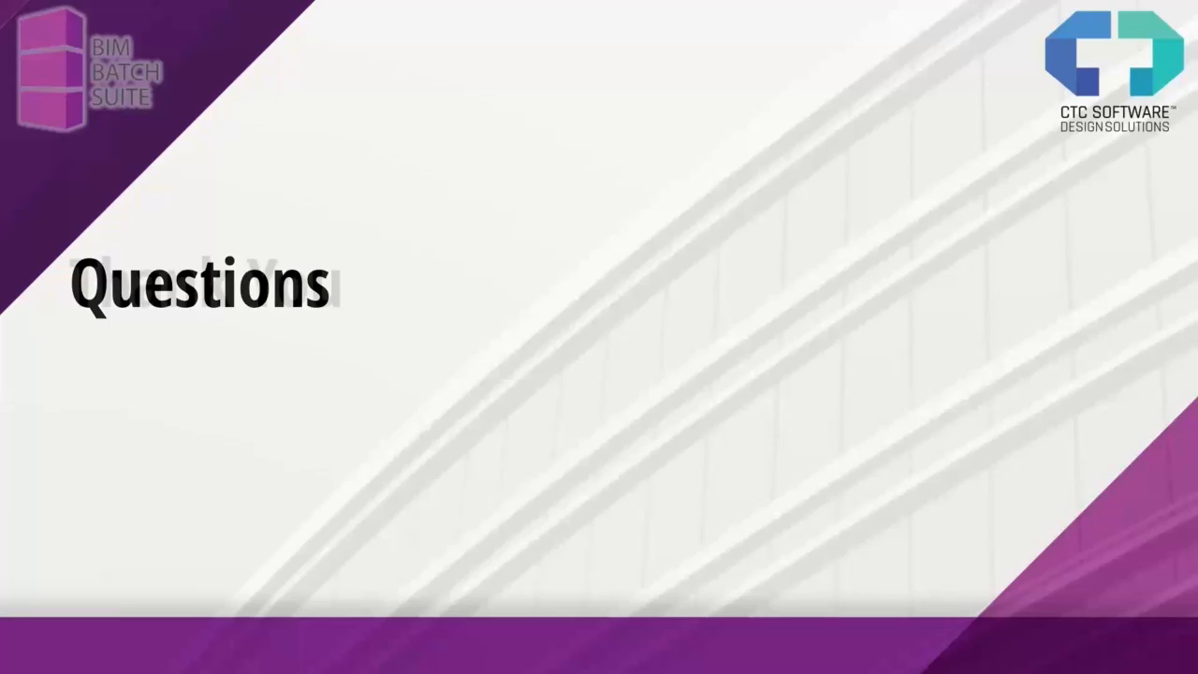